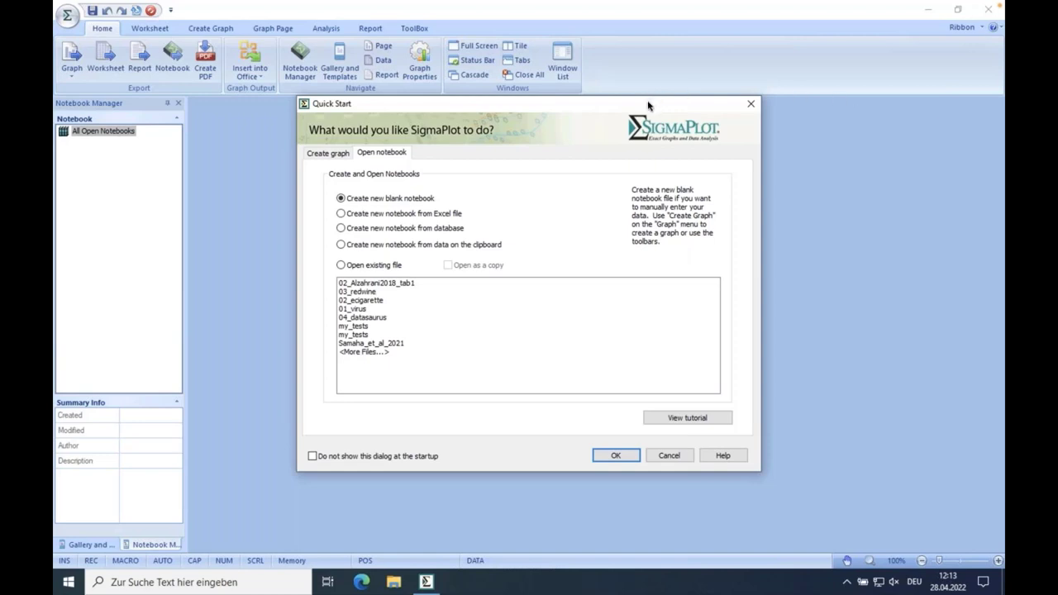
Look through the line and scatter graph types and the Multiple Scatter data formats in Quick Start, including XY Pairs, and close it.
drag(637, 110, 641, 113)
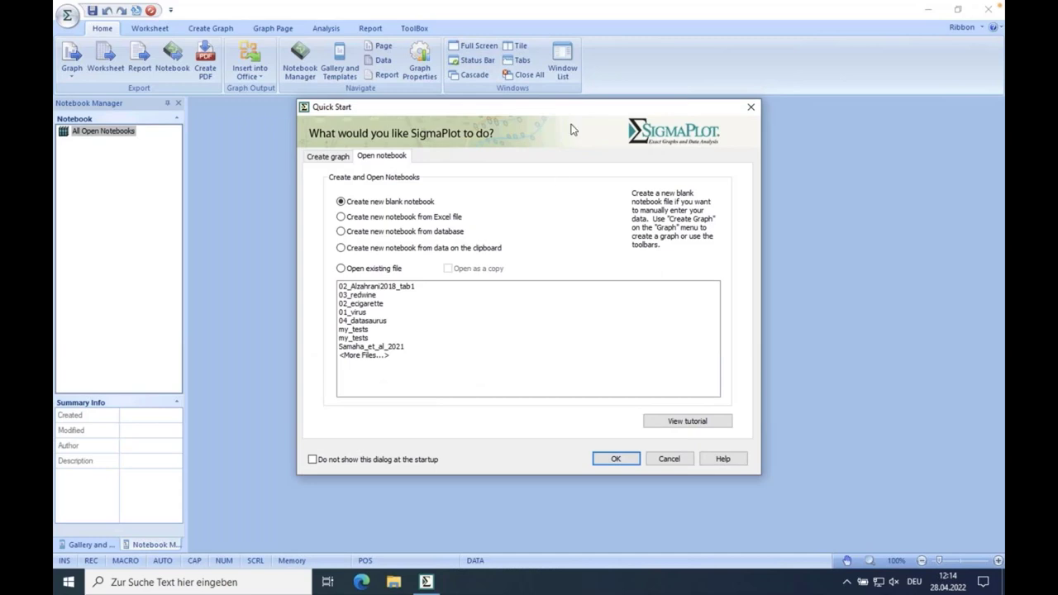
drag(568, 114, 548, 113)
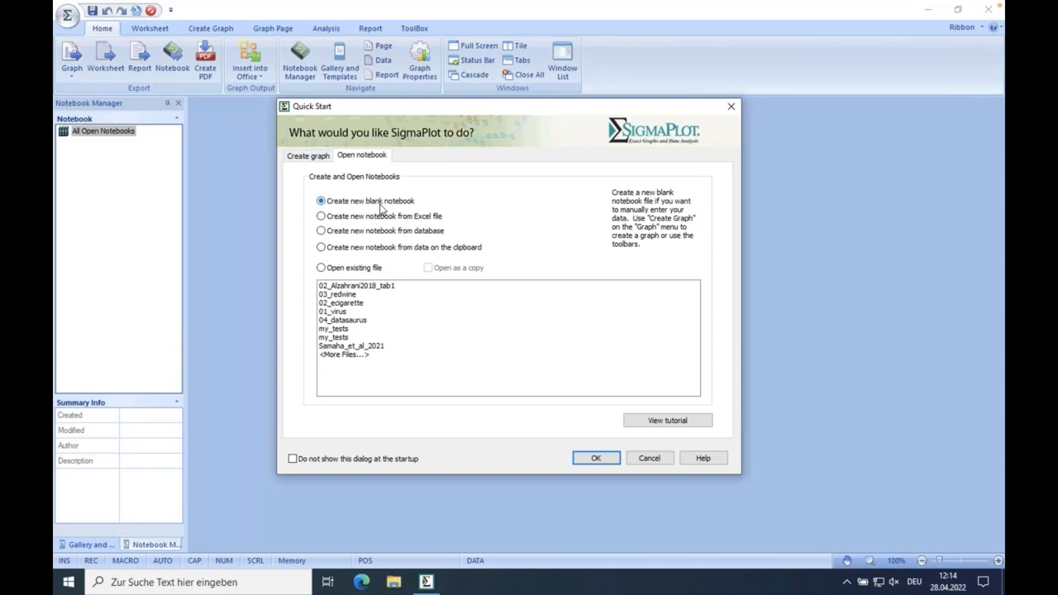
click(299, 157)
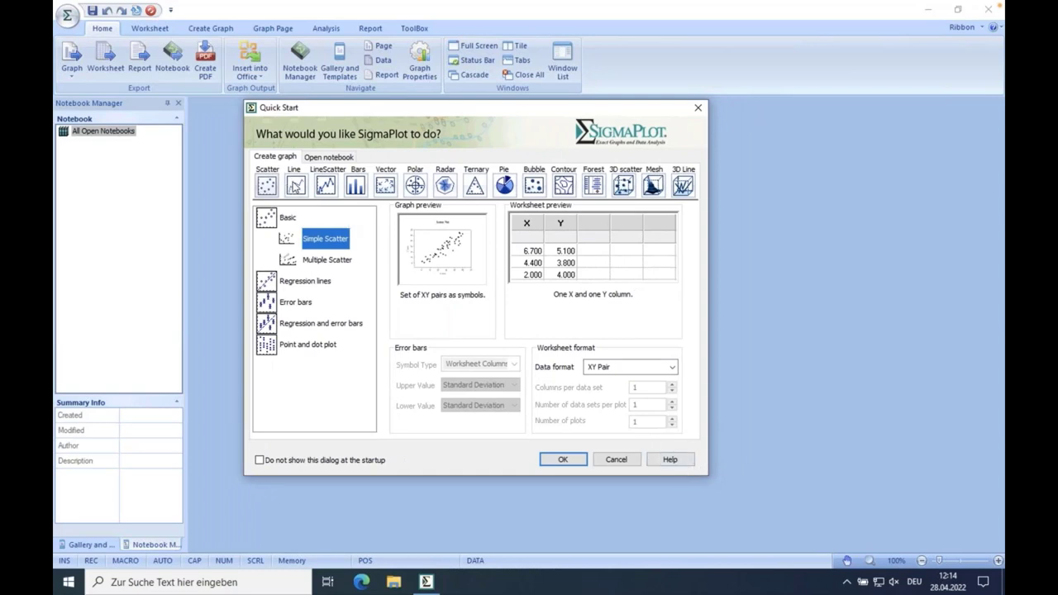
click(301, 190)
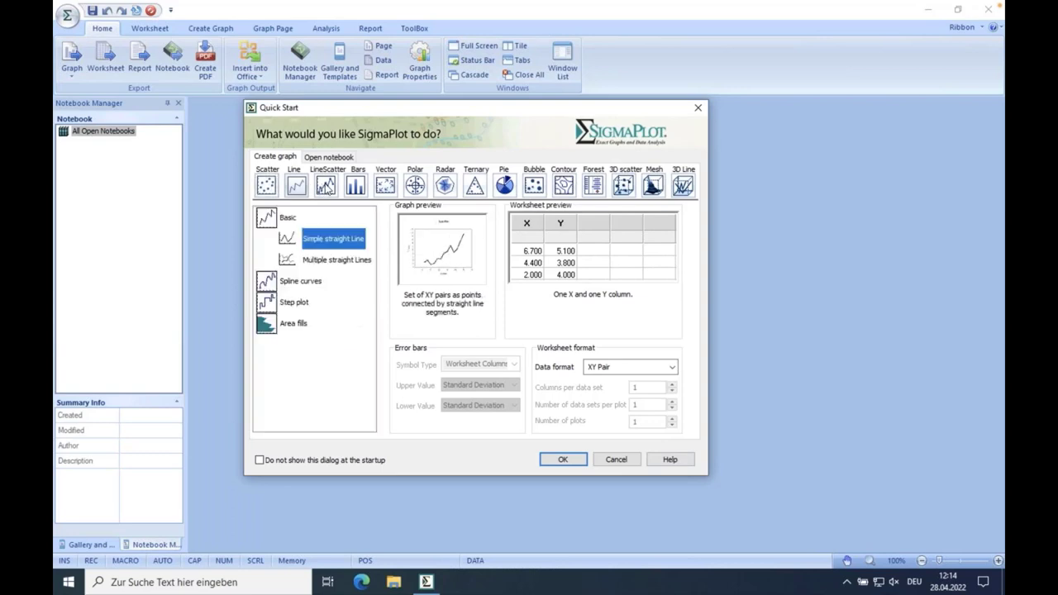
click(277, 187)
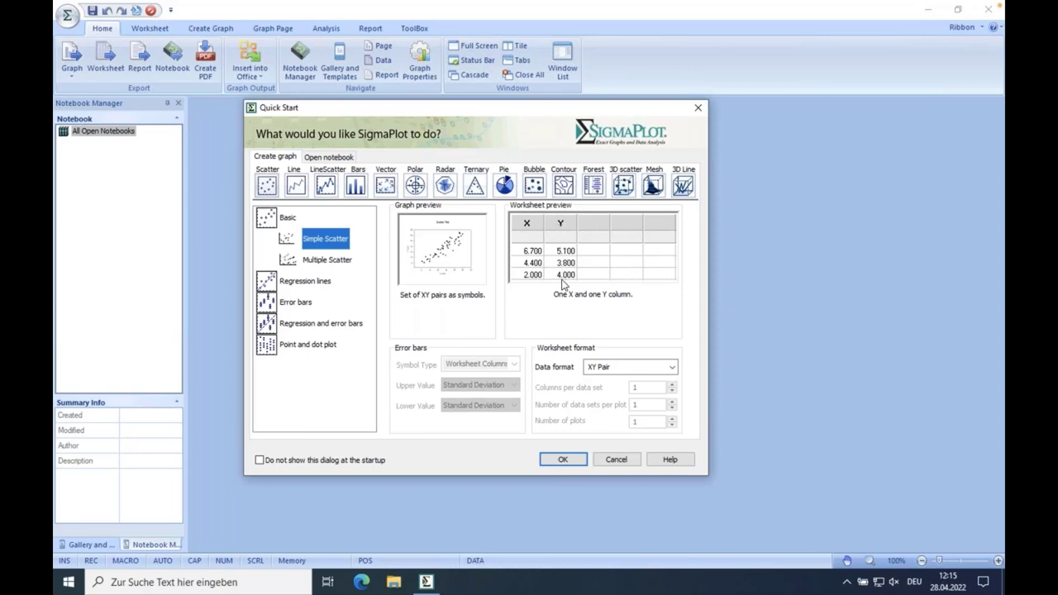
click(318, 266)
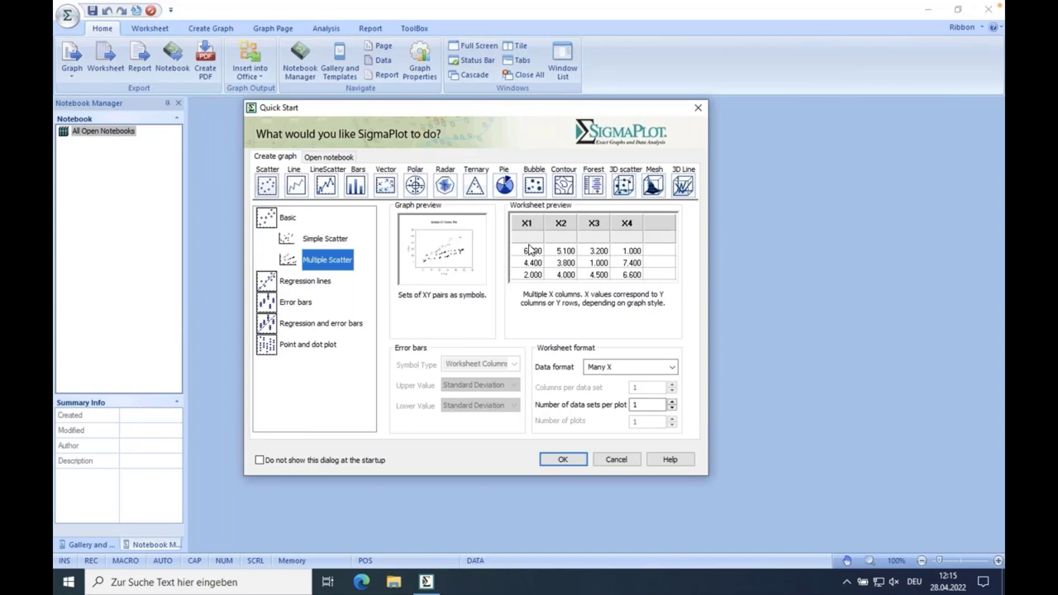
click(673, 368)
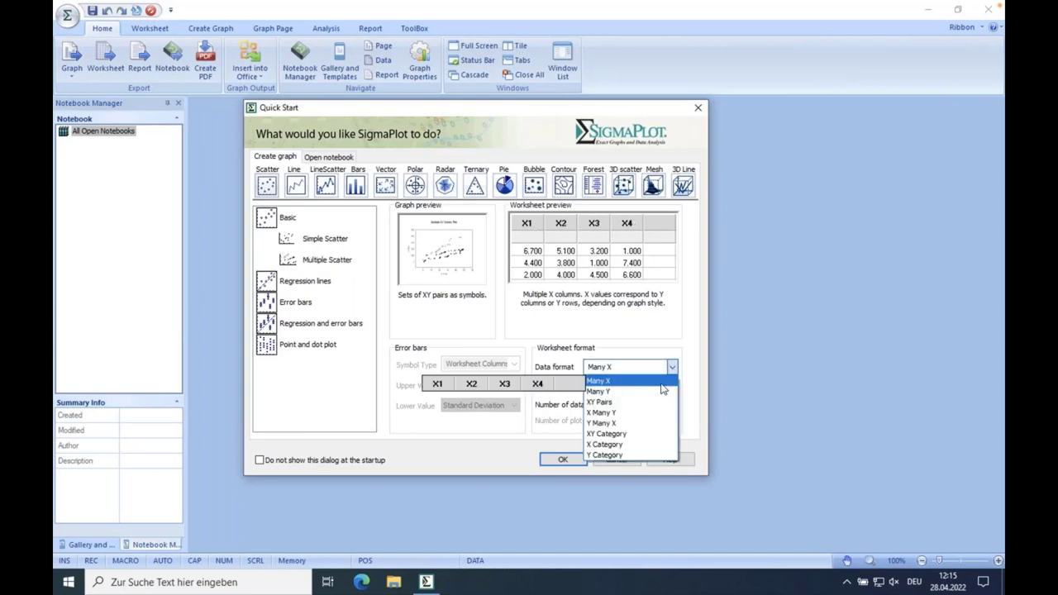
click(598, 402)
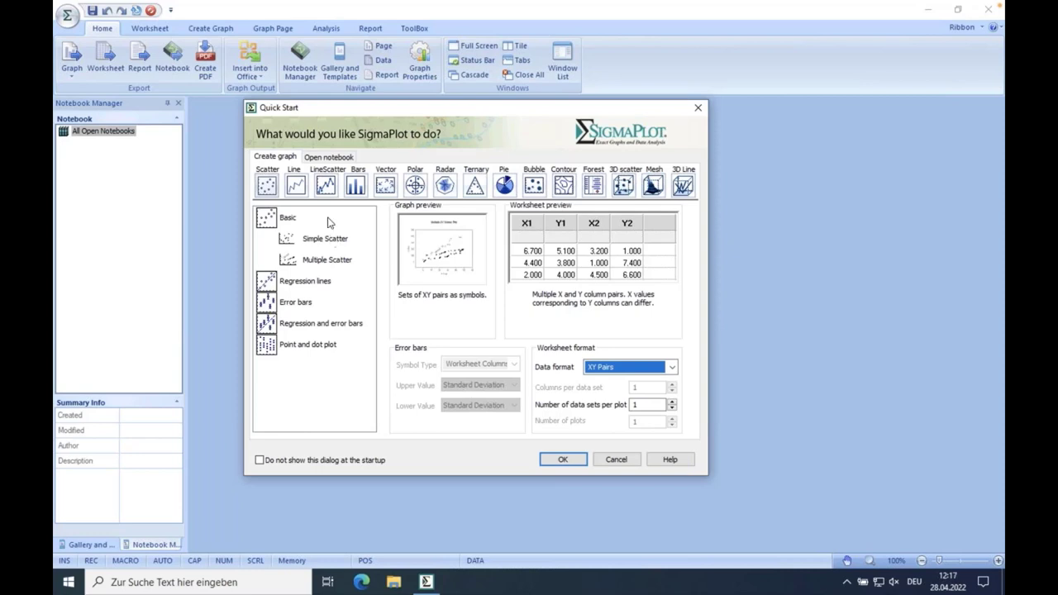
click(699, 110)
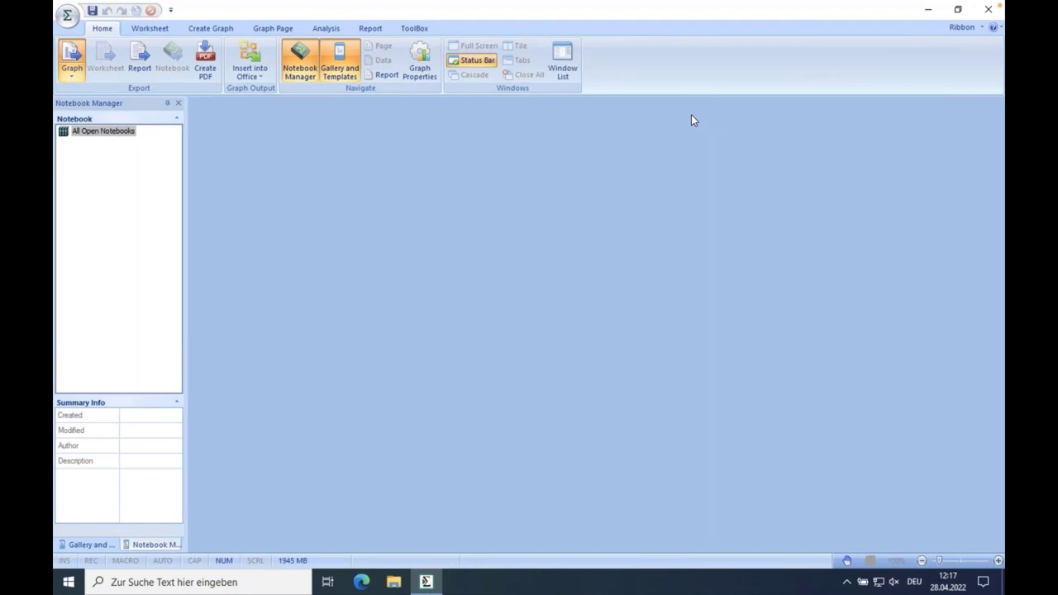
Open the 01_Virus notebook with its ct_values 1 worksheet and collapse the notebook's final section.
click(995, 28)
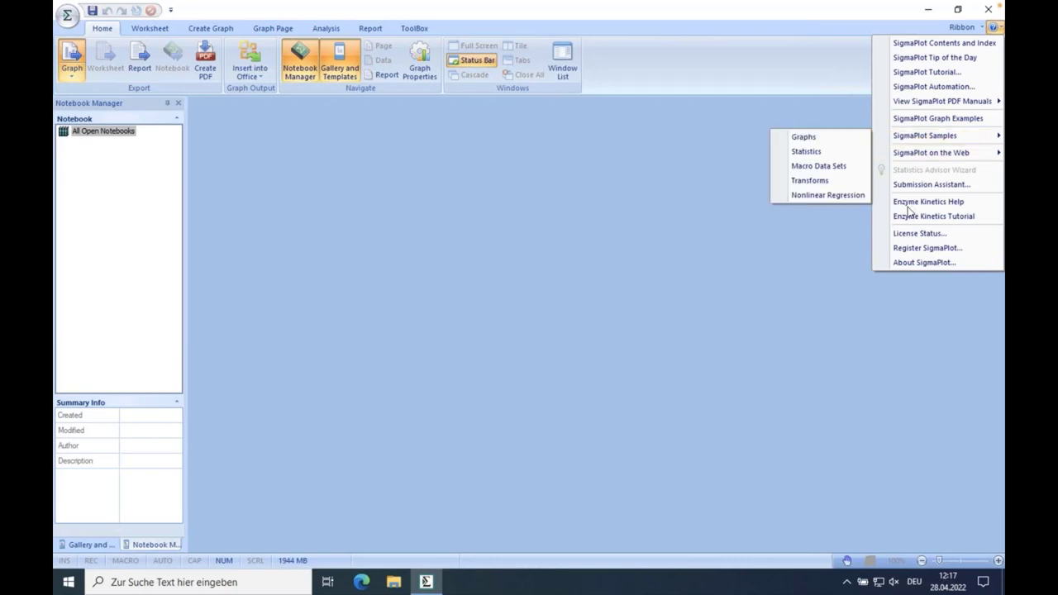
click(809, 134)
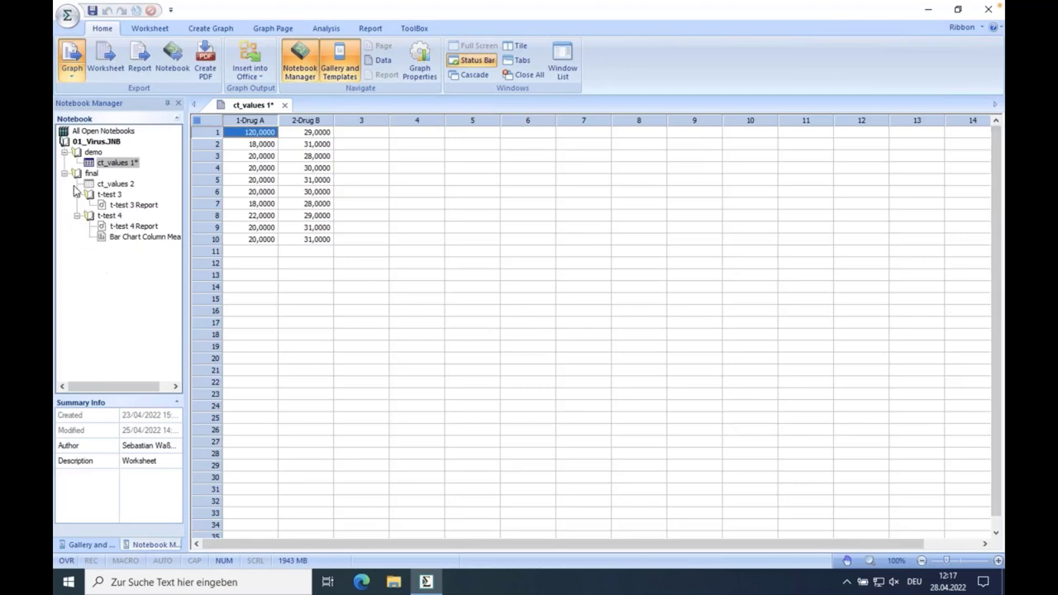
click(66, 174)
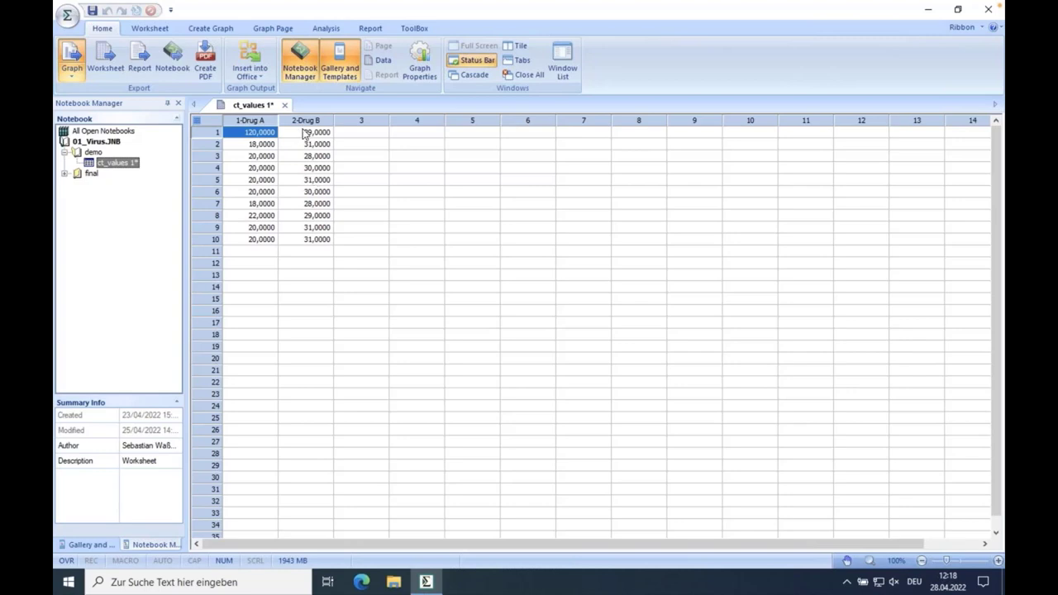
Examine the Drug A and Drug B columns and their individual values in the ct_values 1 worksheet.
click(274, 113)
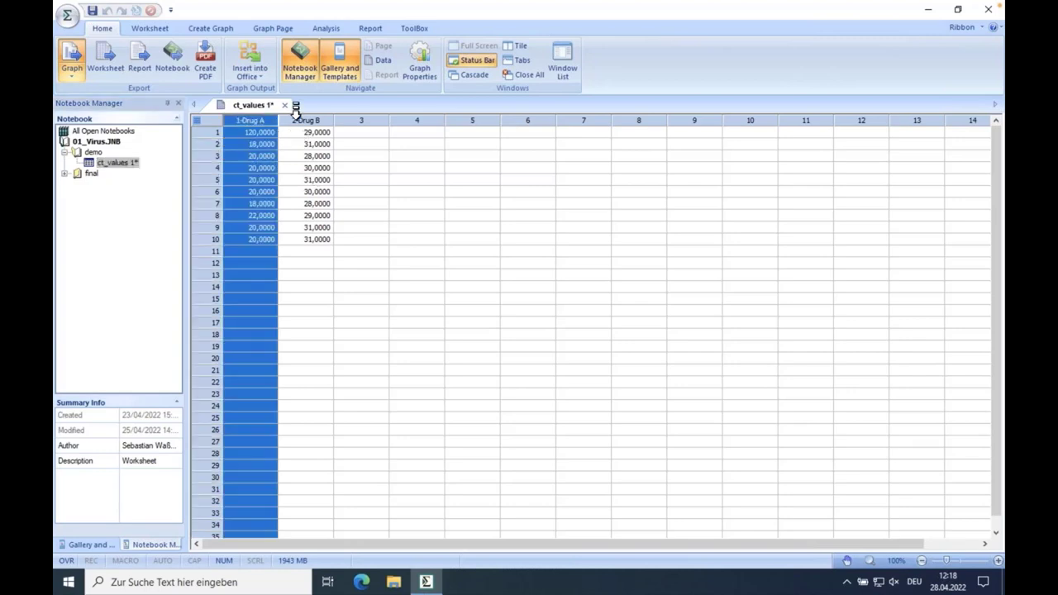
click(295, 113)
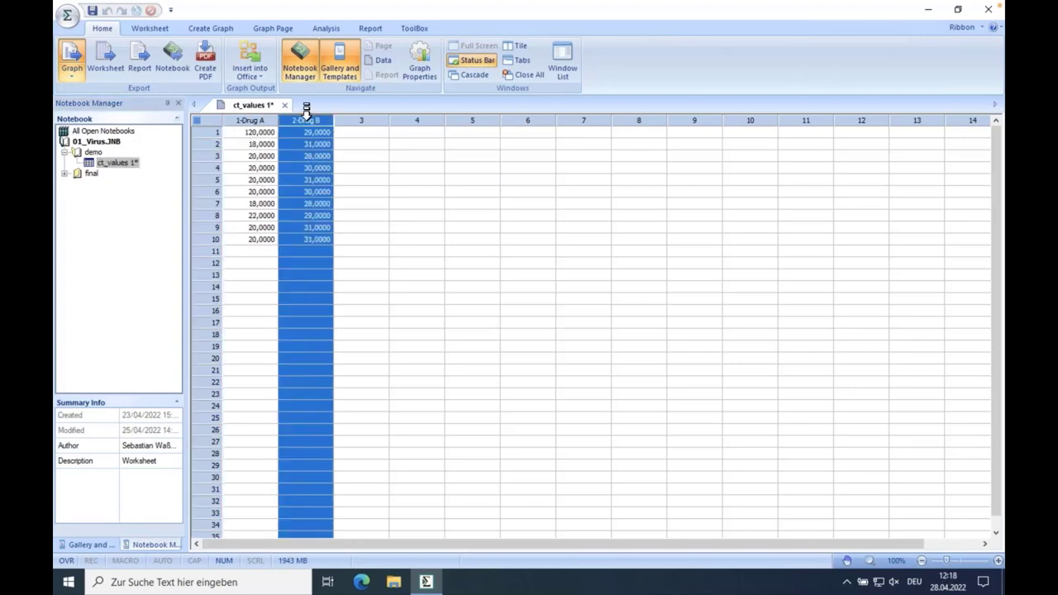
click(360, 137)
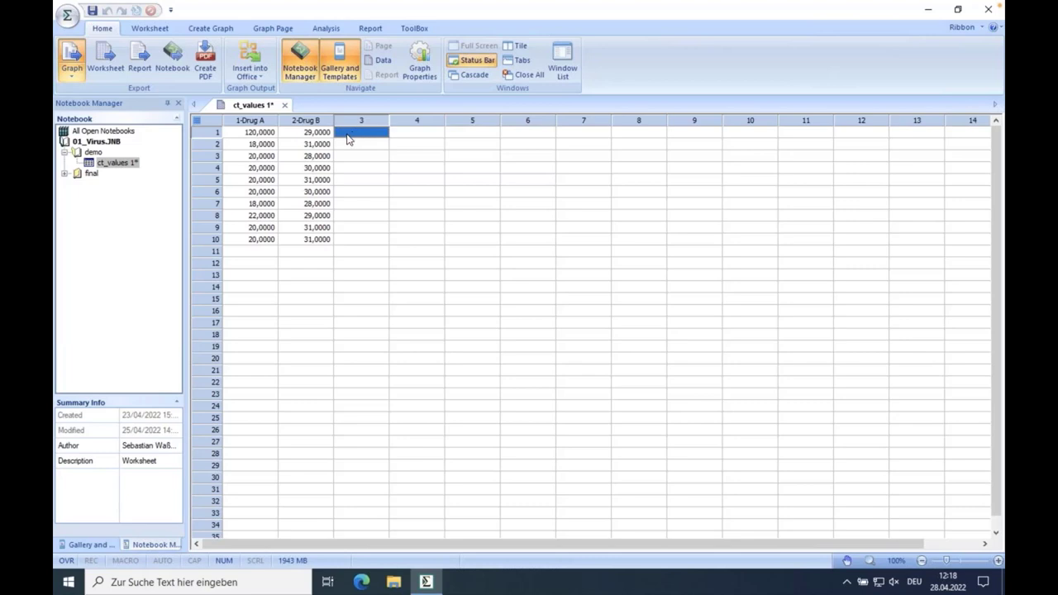
click(272, 134)
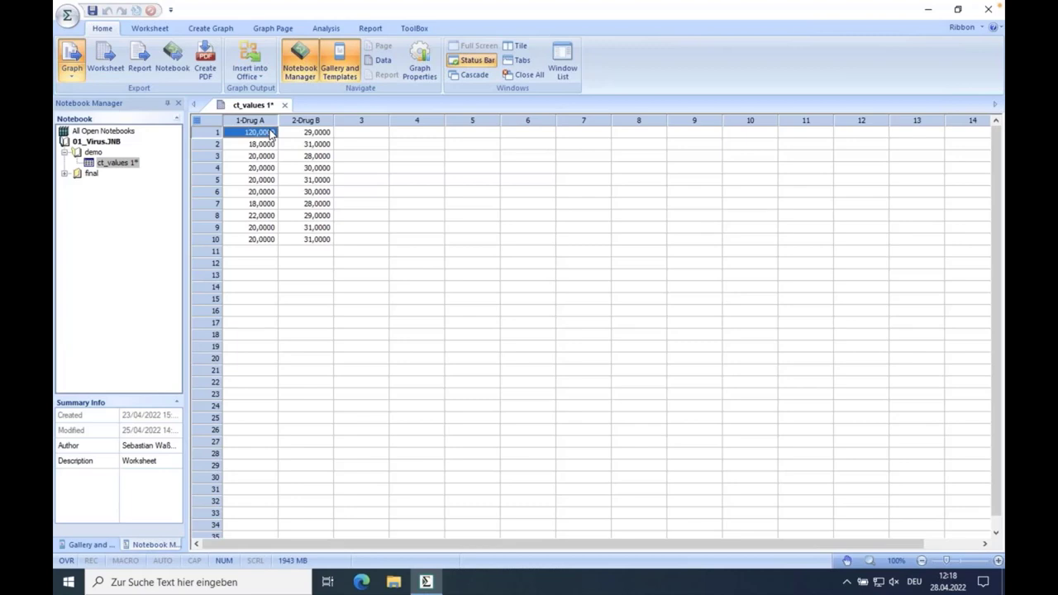
click(300, 161)
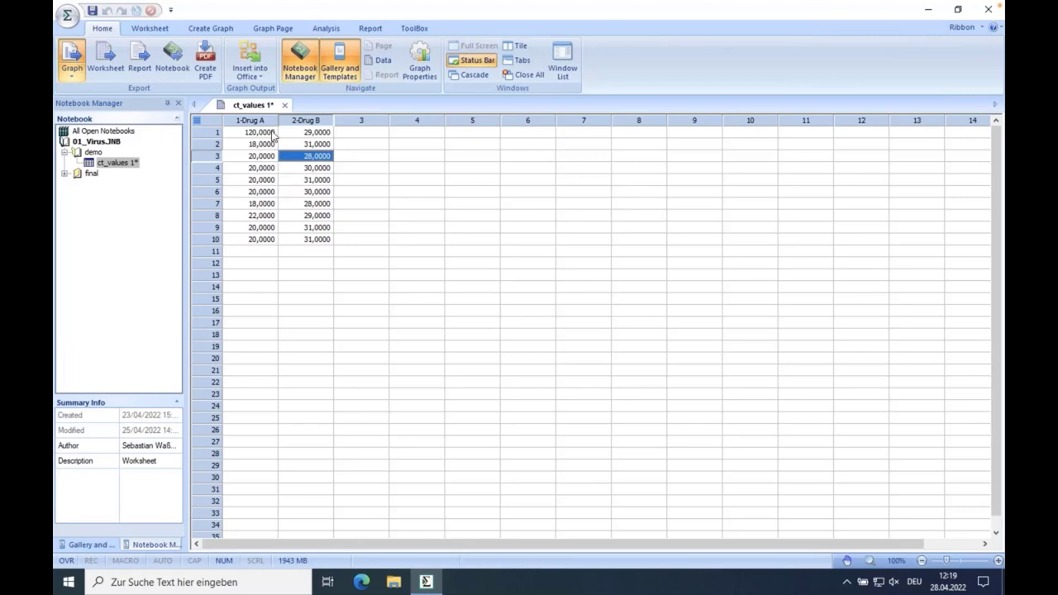
click(349, 145)
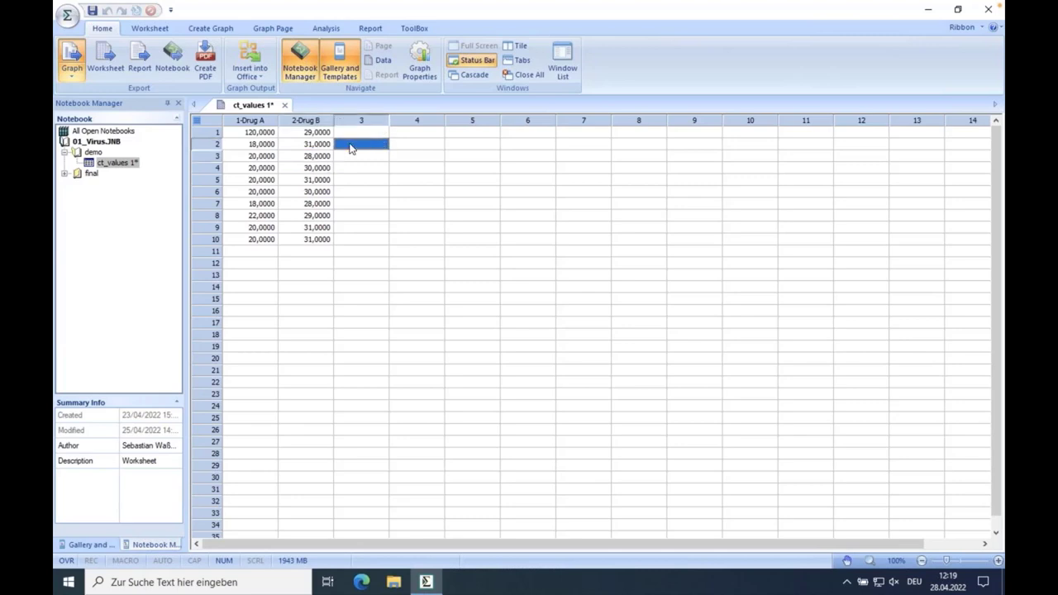
Select the Drug A and Drug B columns and start the Graph Wizard for them.
click(256, 115)
drag(257, 110, 291, 112)
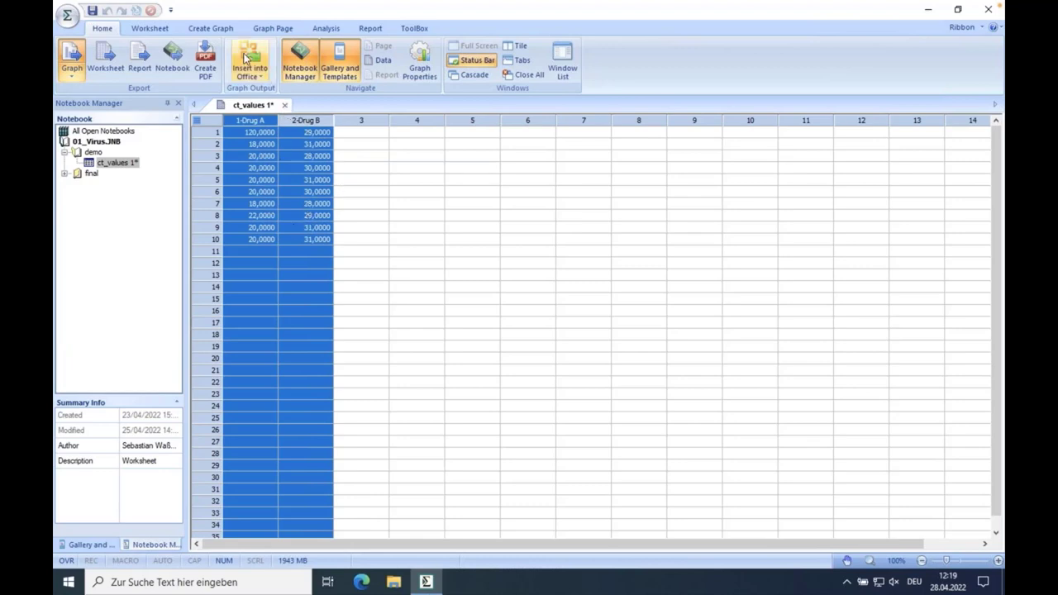
click(215, 33)
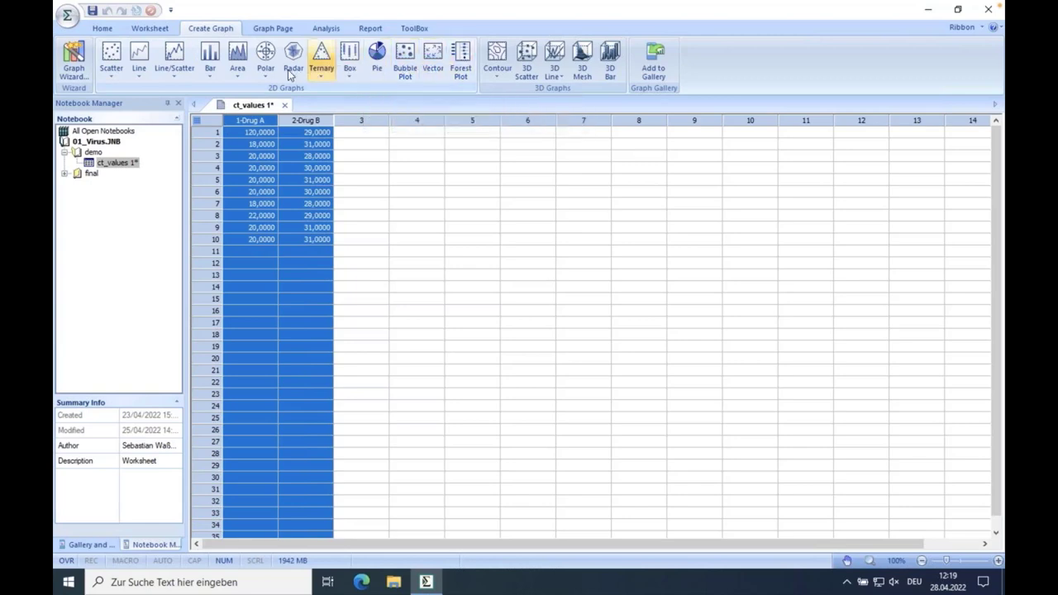
click(73, 73)
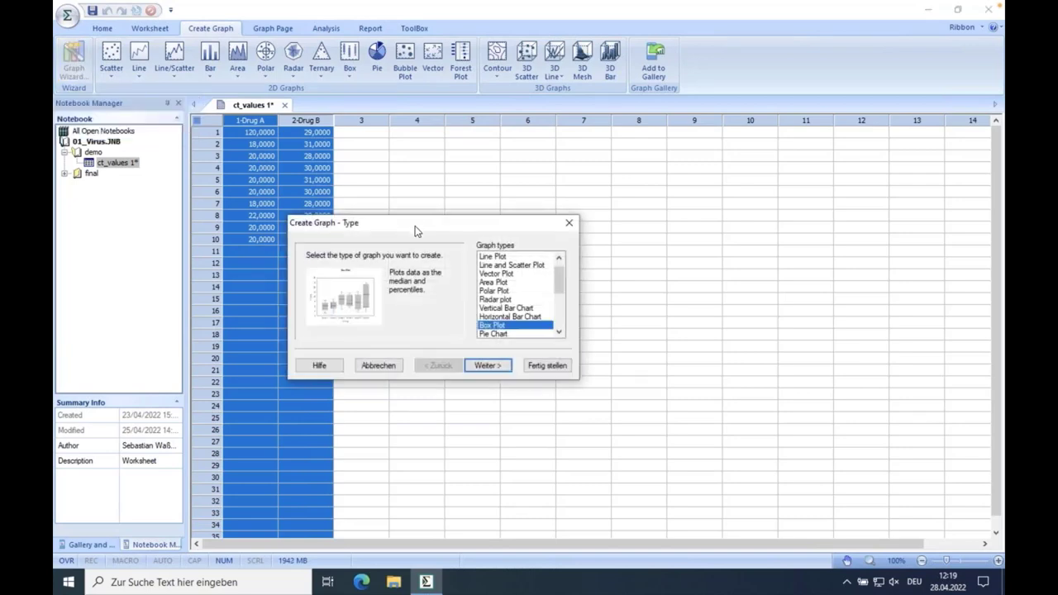
drag(426, 243, 457, 192)
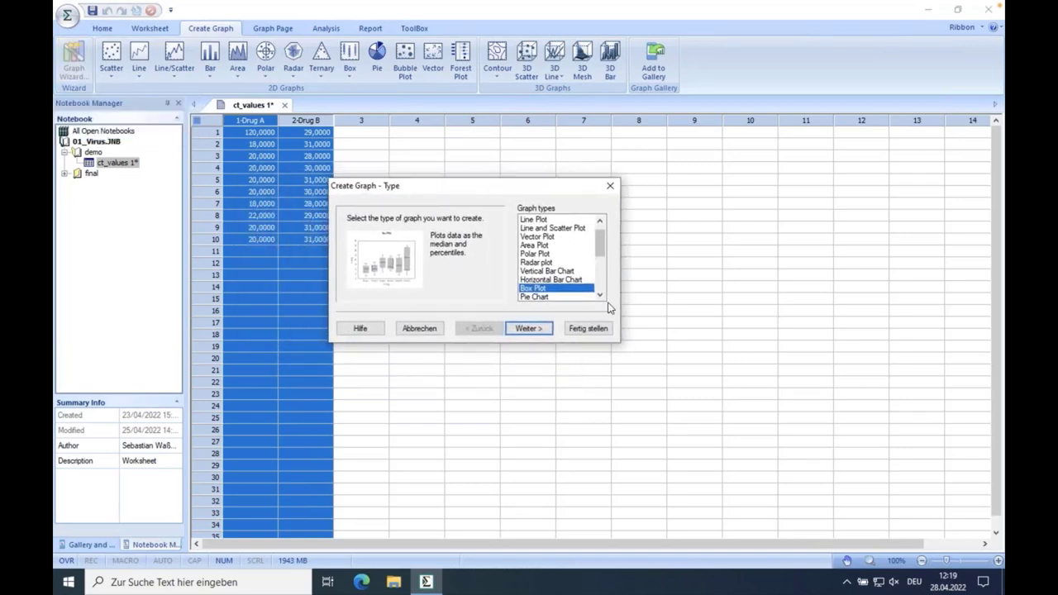
Choose Vertical Bar Chart as the graph type and continue to the graph styles.
click(570, 279)
click(567, 271)
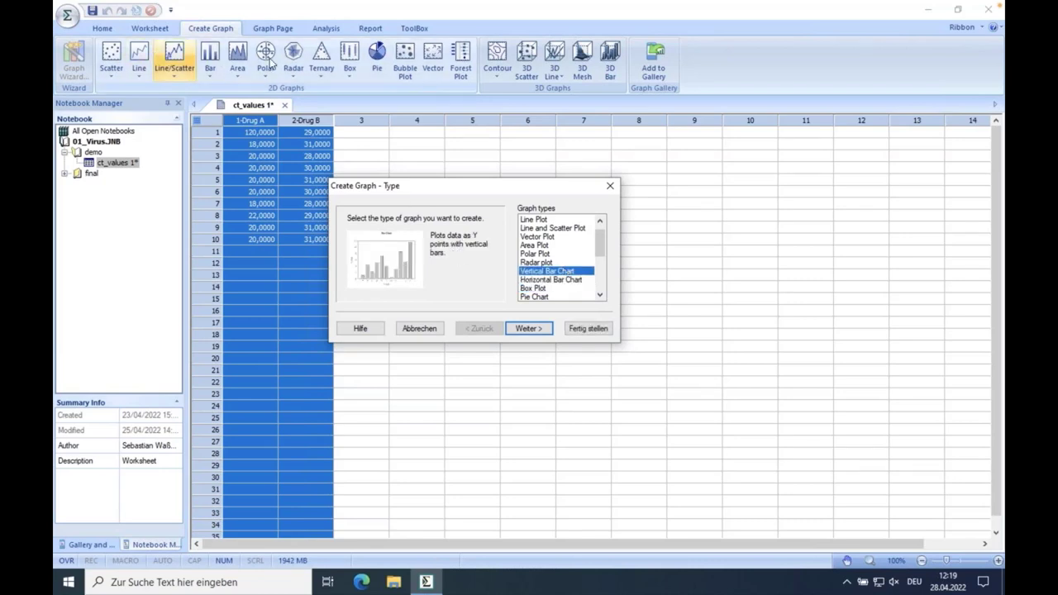
mouse_move(595, 240)
mouse_down()
mouse_move(597, 262)
mouse_move(597, 245)
mouse_up()
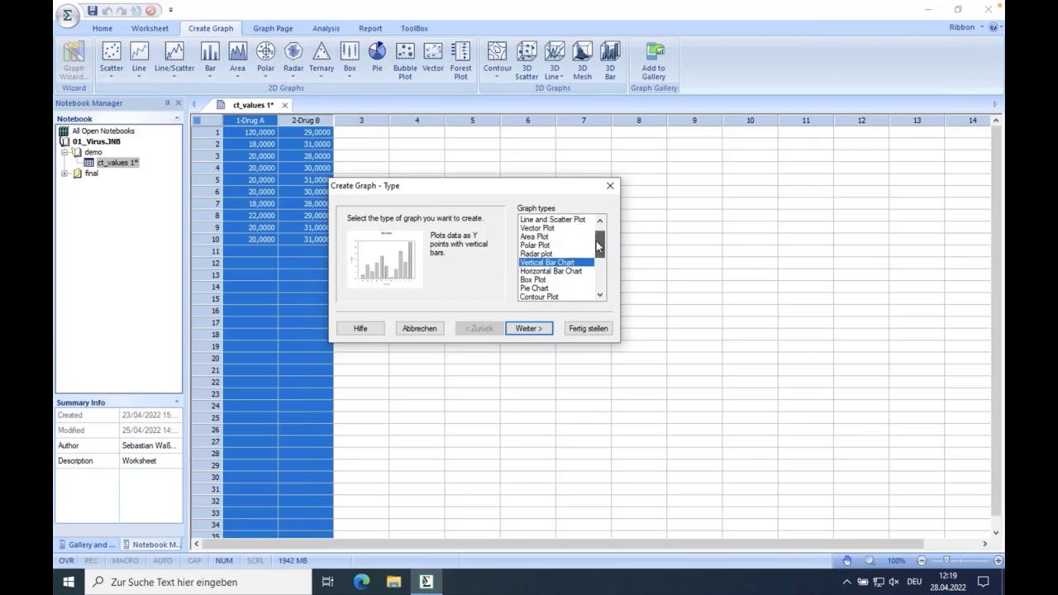
click(557, 270)
click(553, 262)
drag(467, 190, 538, 167)
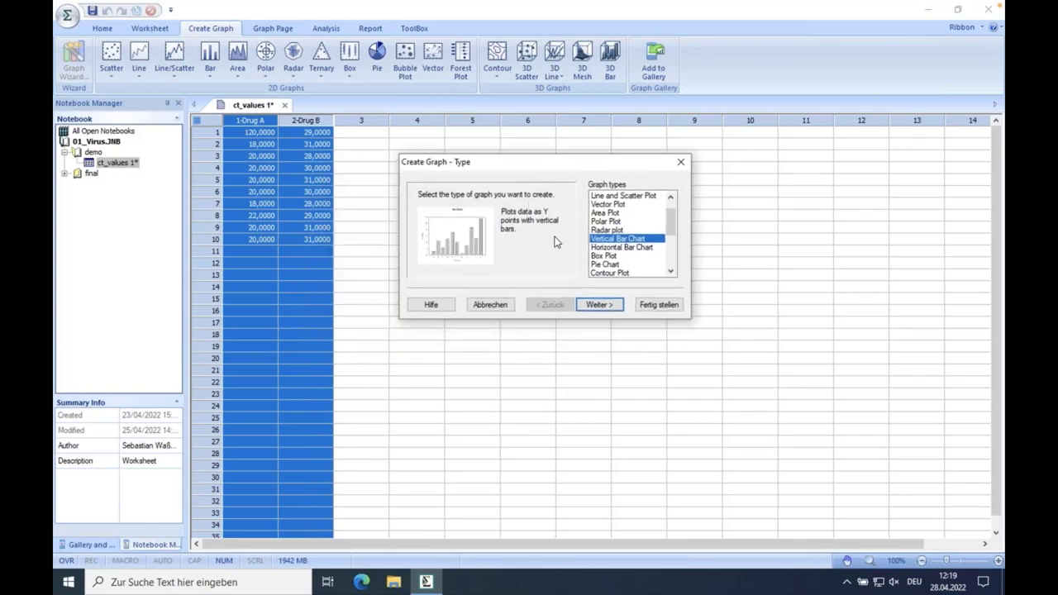
click(604, 306)
Choose Simple Error Bars as the bar chart's style and continue to the error bar settings.
drag(590, 167, 549, 172)
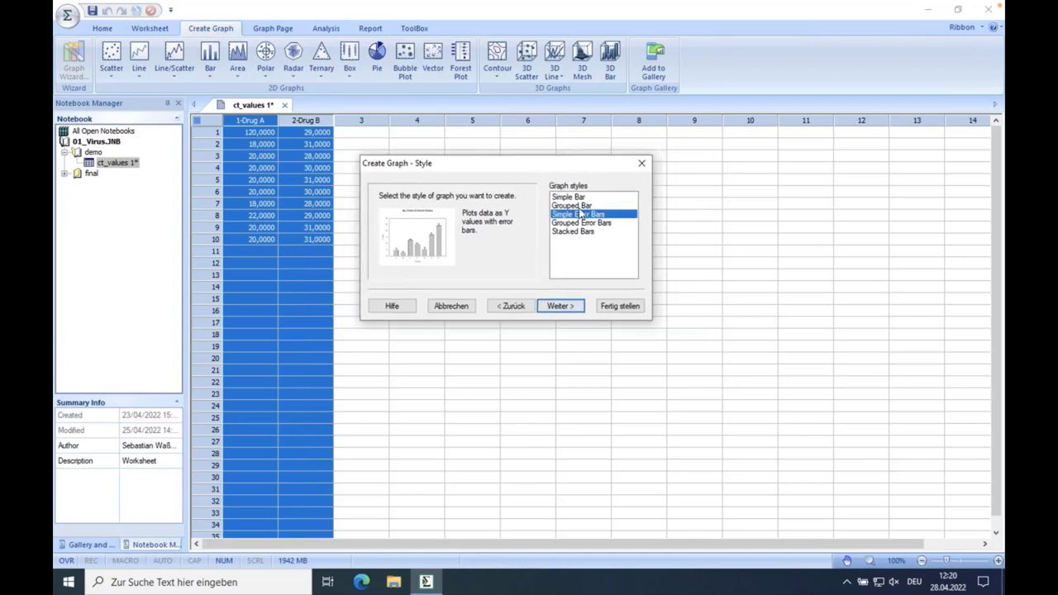
click(568, 197)
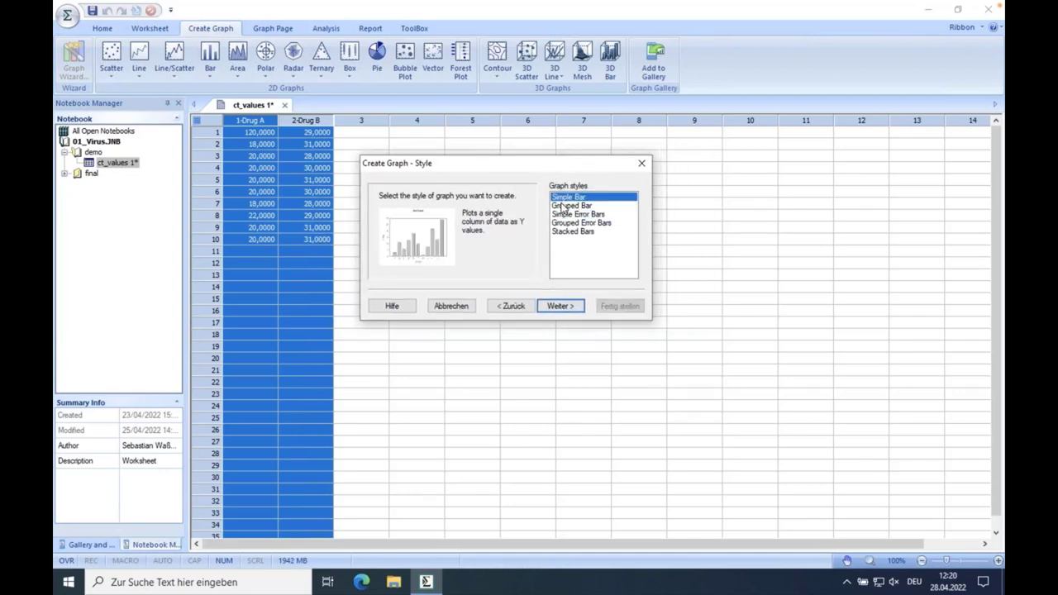
click(583, 215)
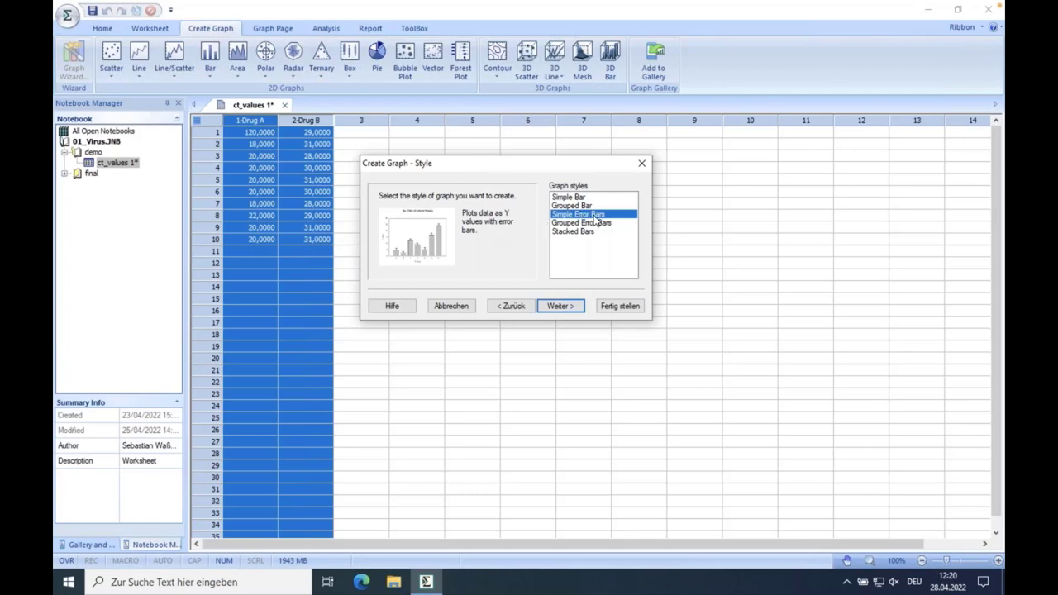
click(560, 306)
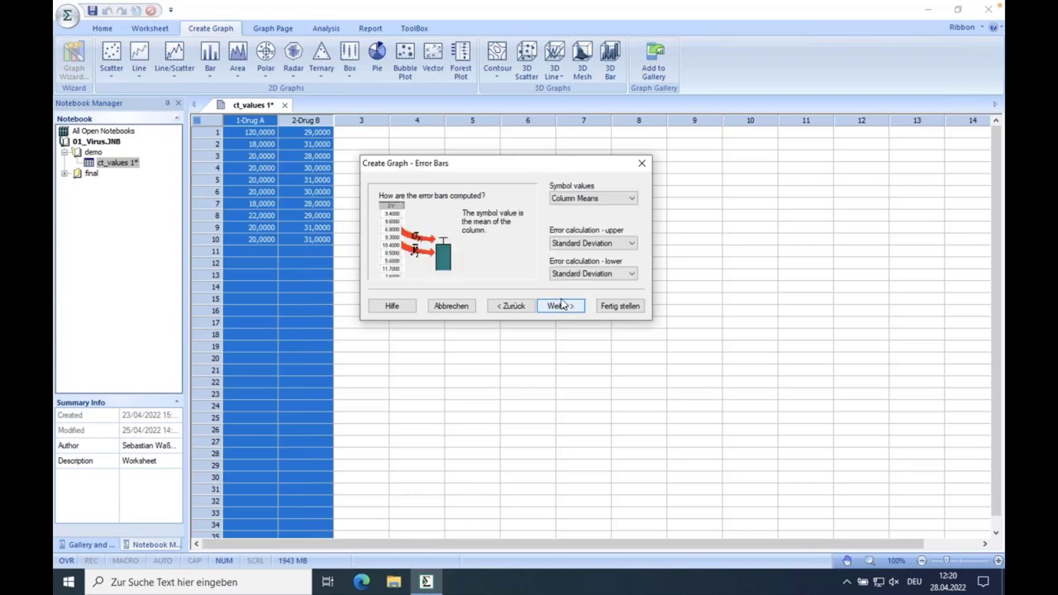
Set both the upper and lower error calculations to Standard Error for the bars based on column means.
mouse_move(524, 170)
mouse_down()
mouse_move(504, 168)
mouse_move(517, 175)
mouse_up()
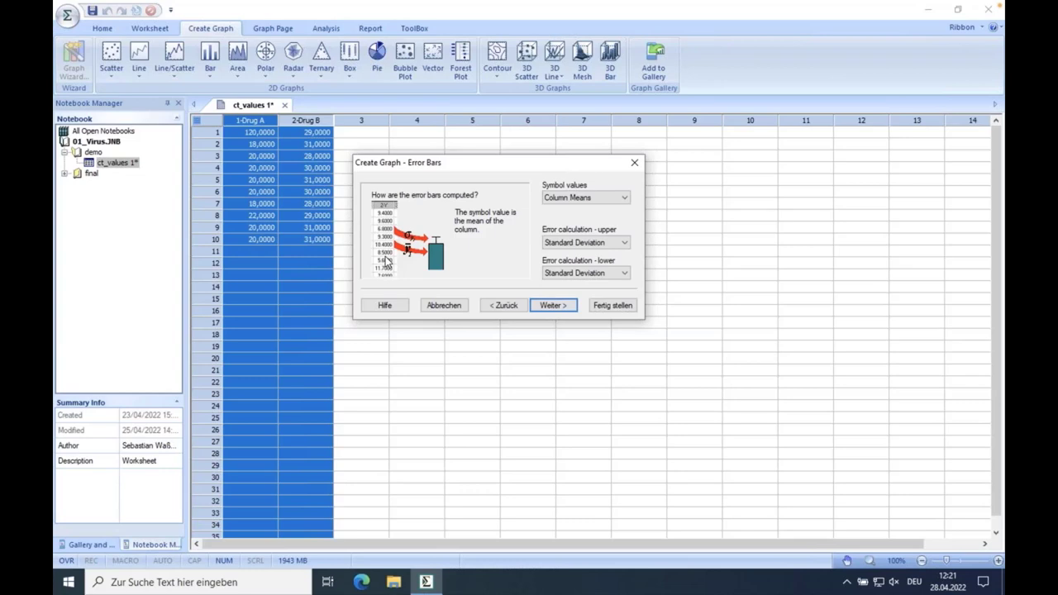
click(625, 198)
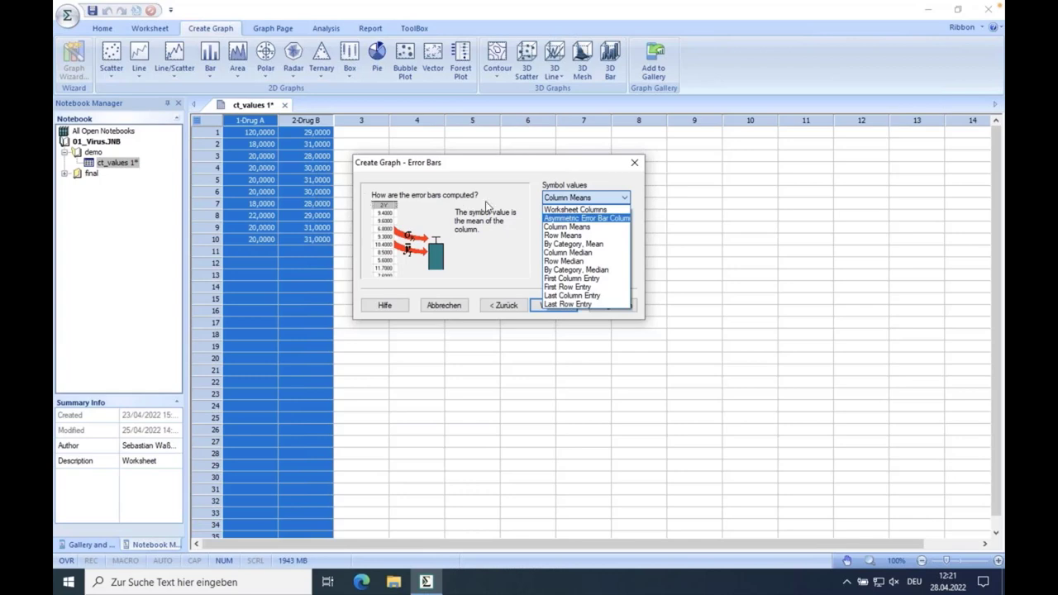
click(520, 246)
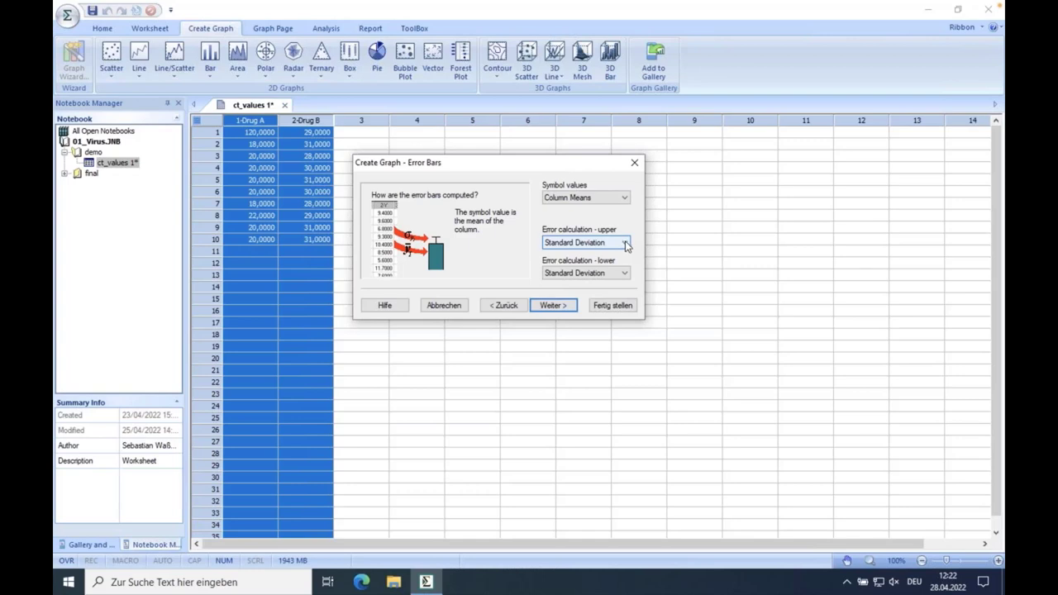
click(625, 245)
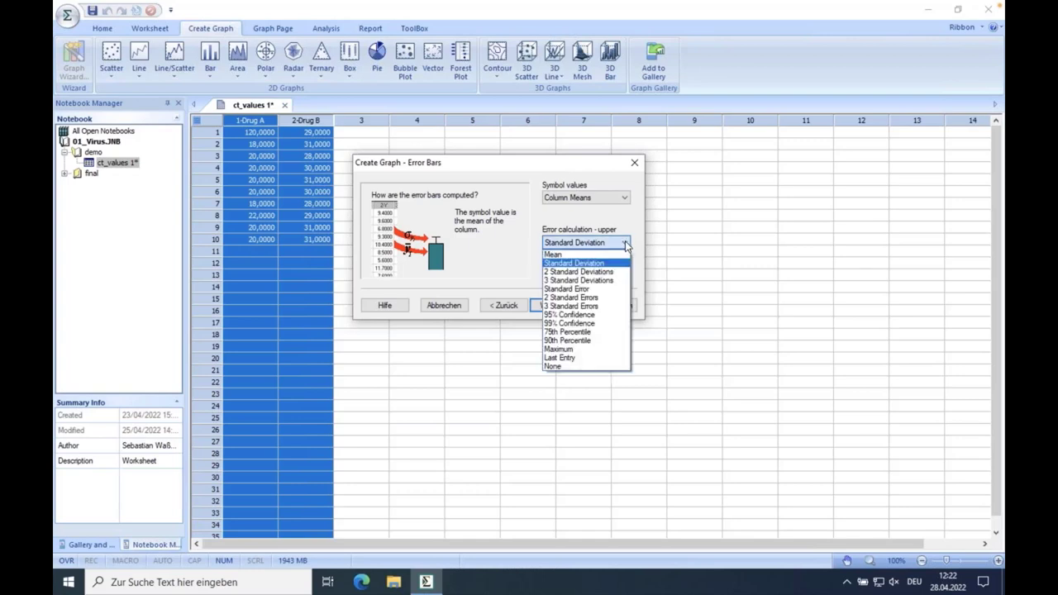
click(579, 289)
click(621, 275)
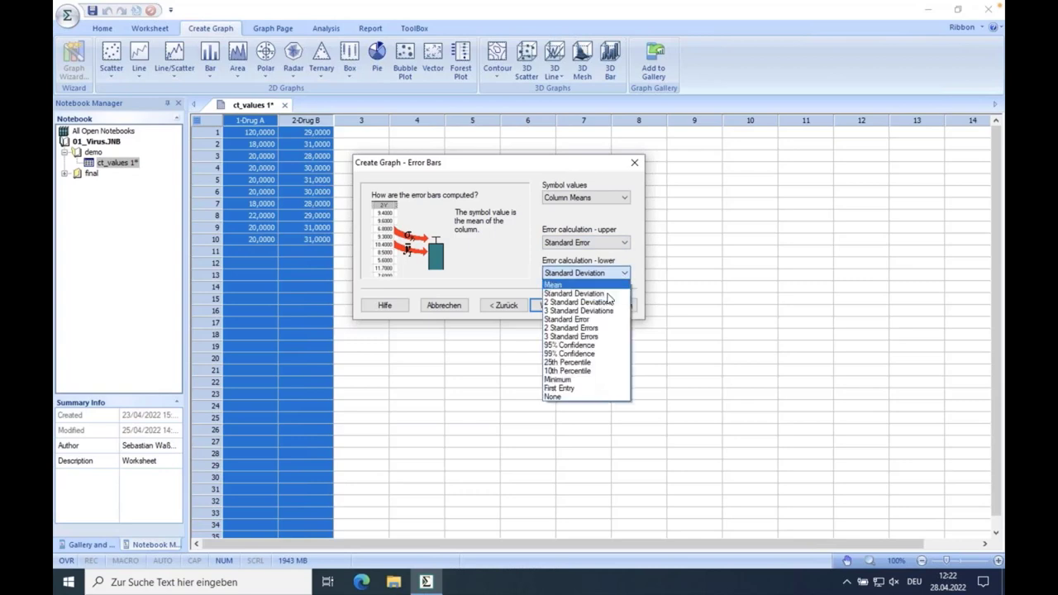
click(603, 324)
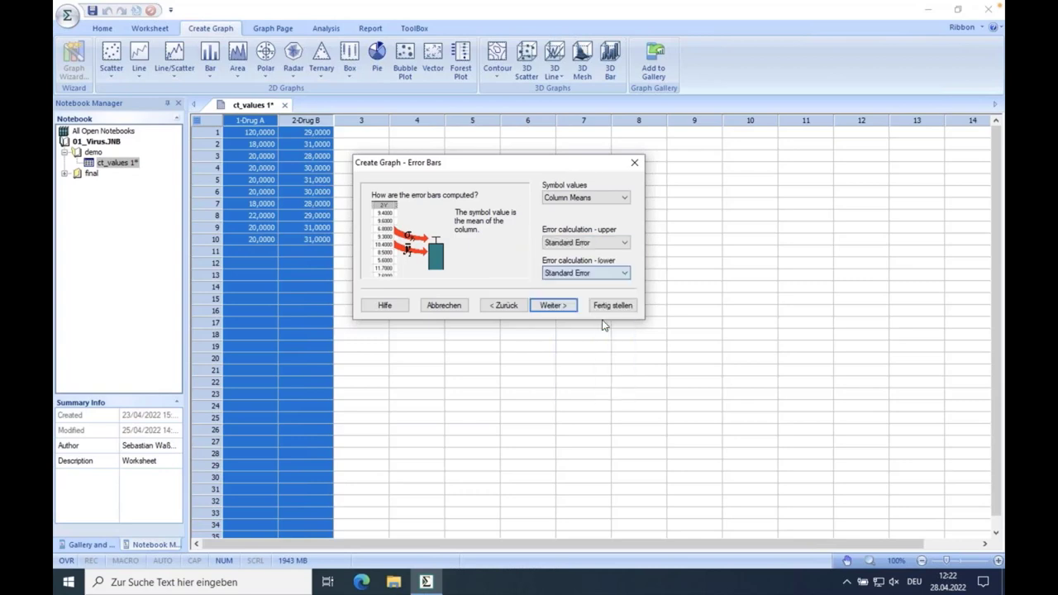
Set both the lower and upper error calculations to Standard Deviation and continue to the data format choice.
click(625, 275)
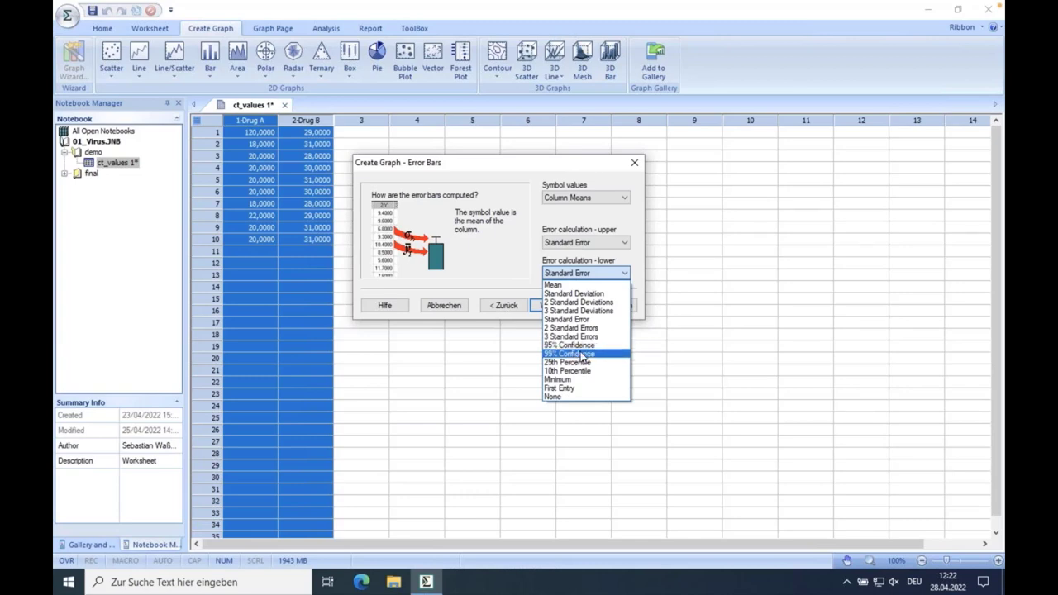
click(587, 293)
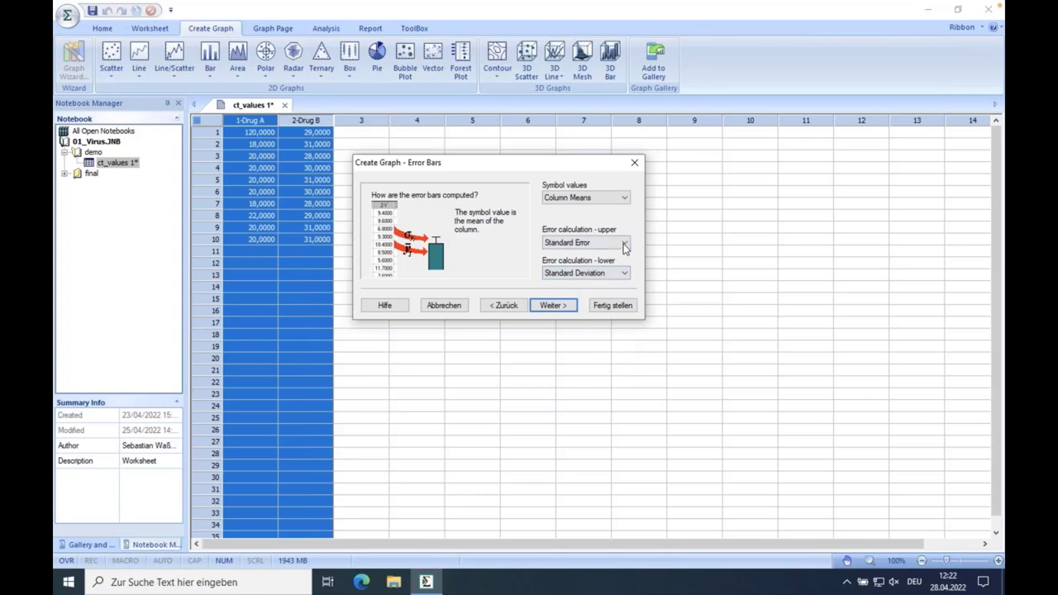
click(625, 248)
click(591, 260)
click(566, 307)
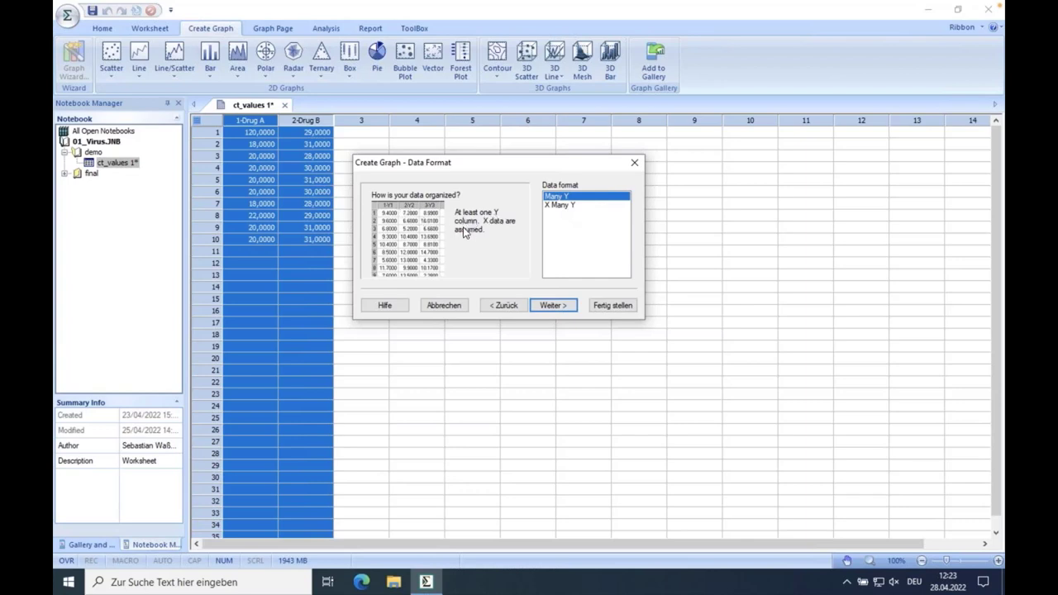
Keep the Many Y data format and check the columns assigned to Set 1, Set 2 and Set 3.
click(558, 307)
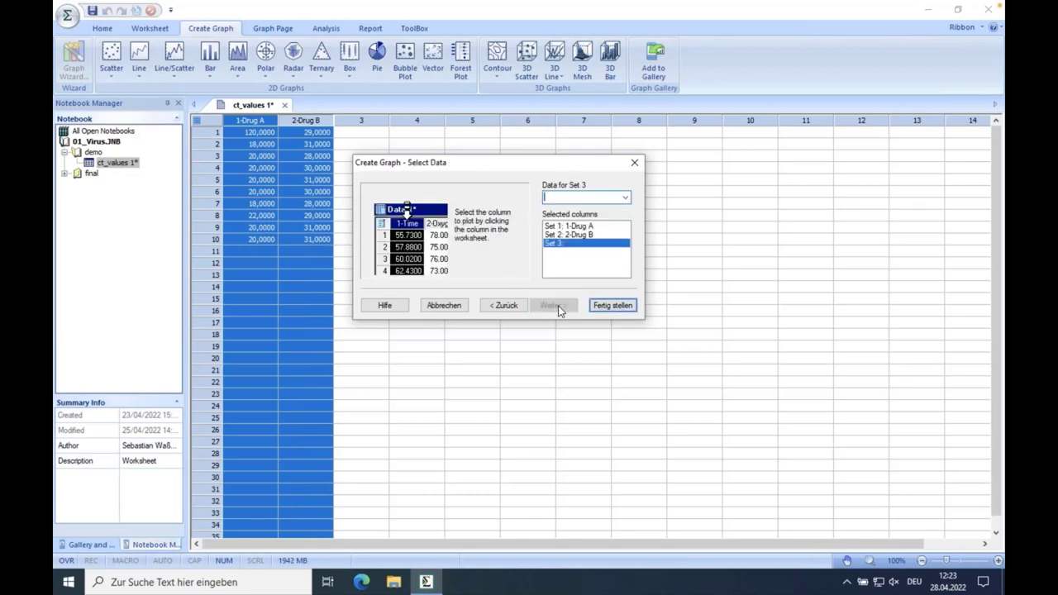
click(576, 235)
click(576, 226)
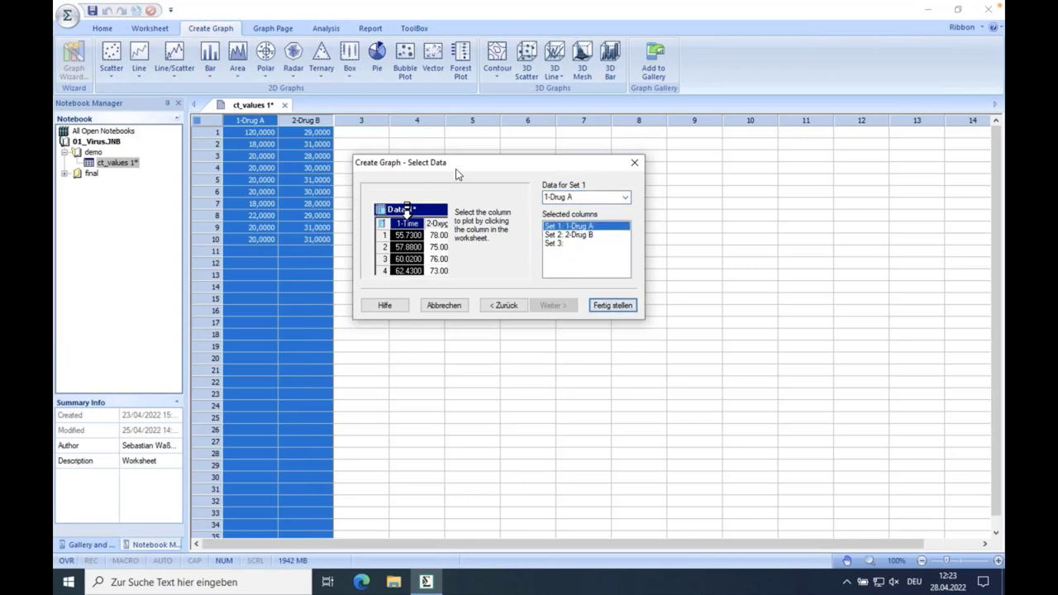
click(574, 235)
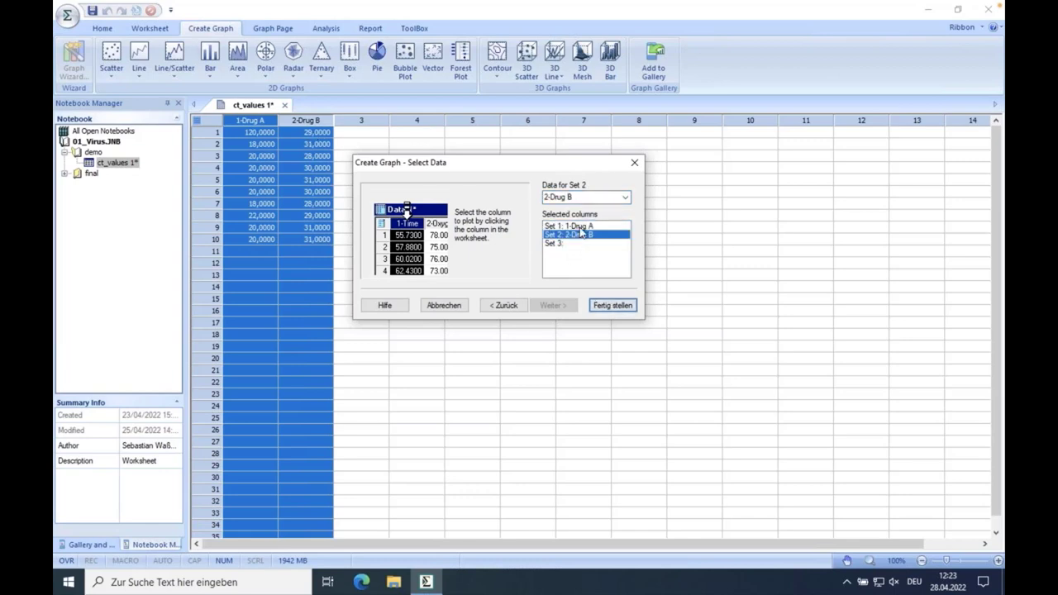
click(579, 243)
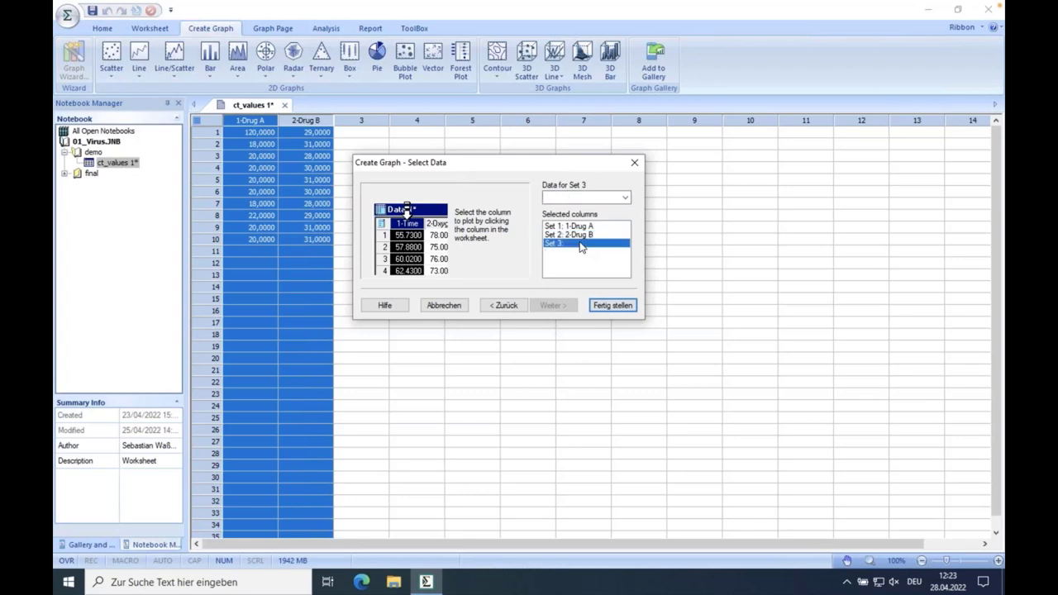
click(581, 236)
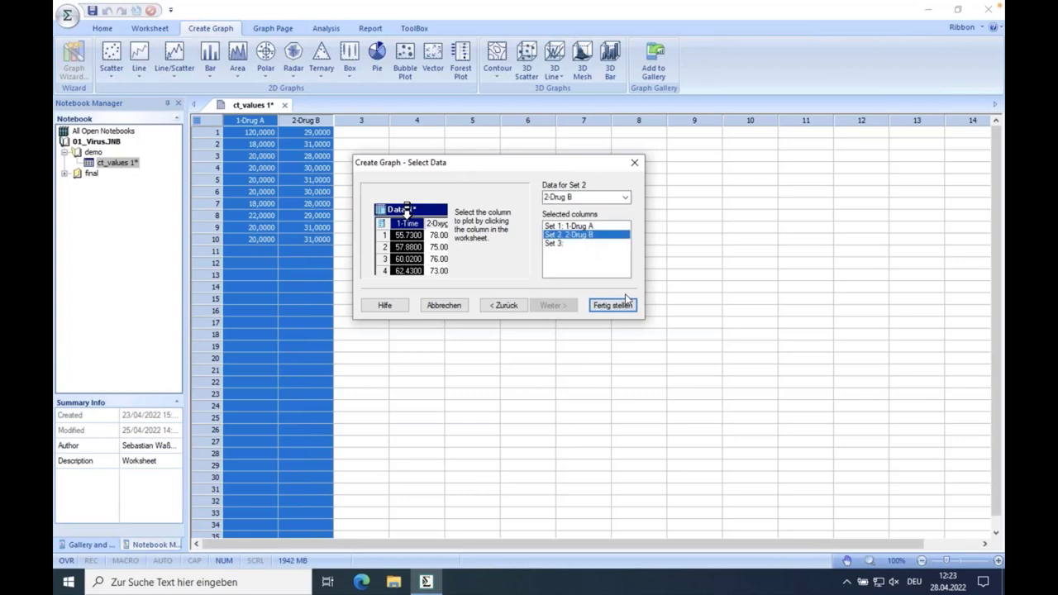
click(578, 227)
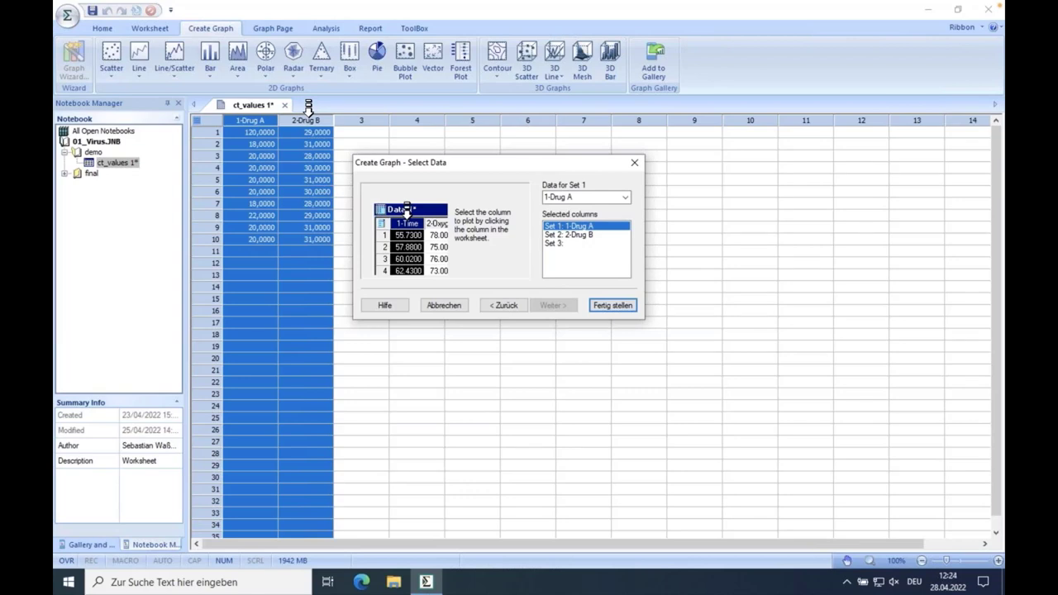
click(577, 236)
click(576, 230)
click(576, 236)
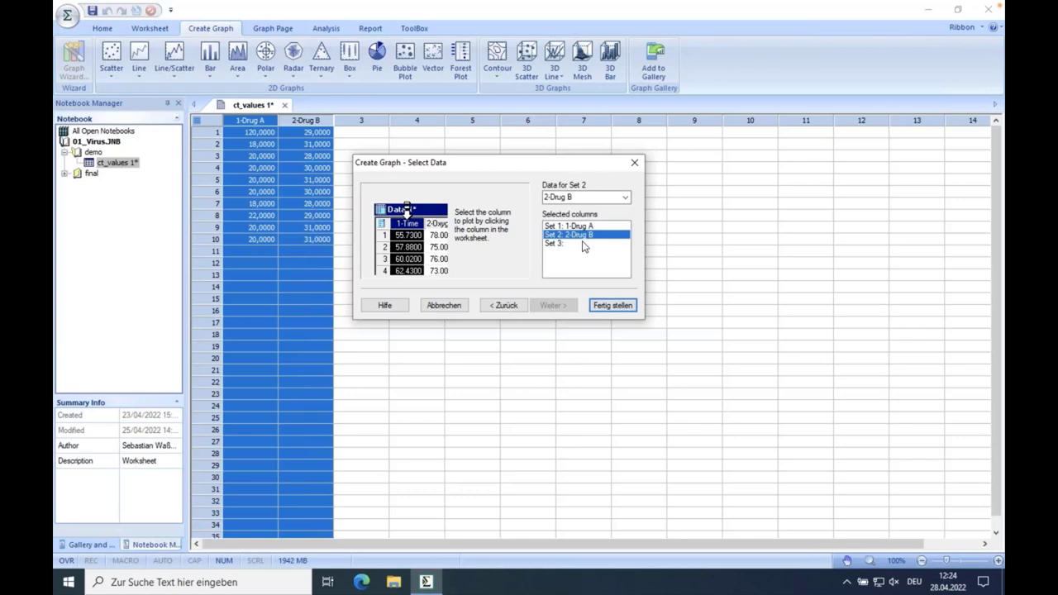
Finish the wizard to generate the bar chart and enlarge the graph page to 100%.
click(612, 308)
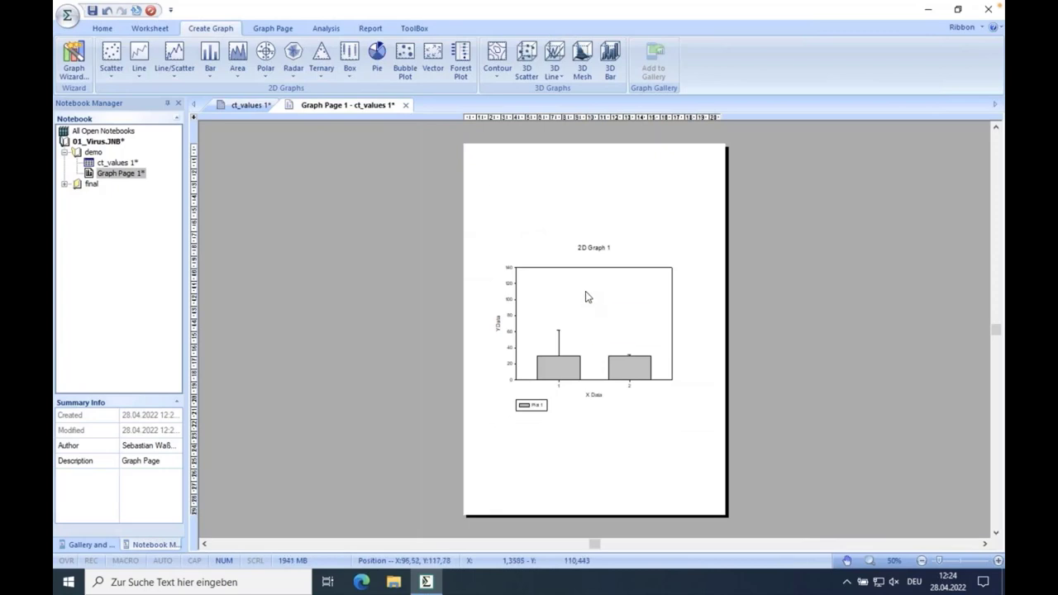
click(998, 561)
click(998, 561)
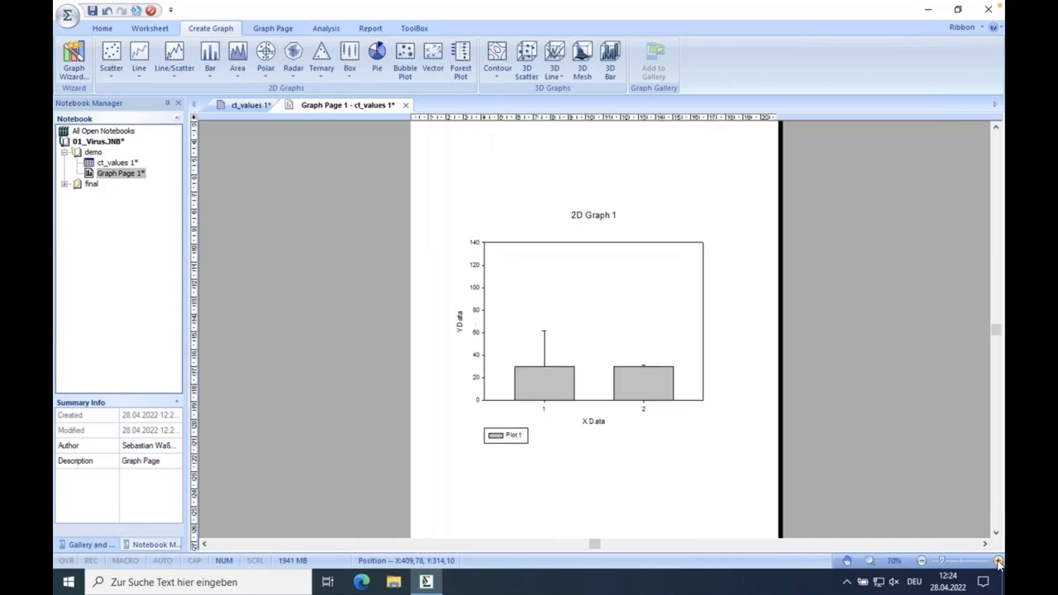
click(998, 561)
click(998, 561)
click(998, 561)
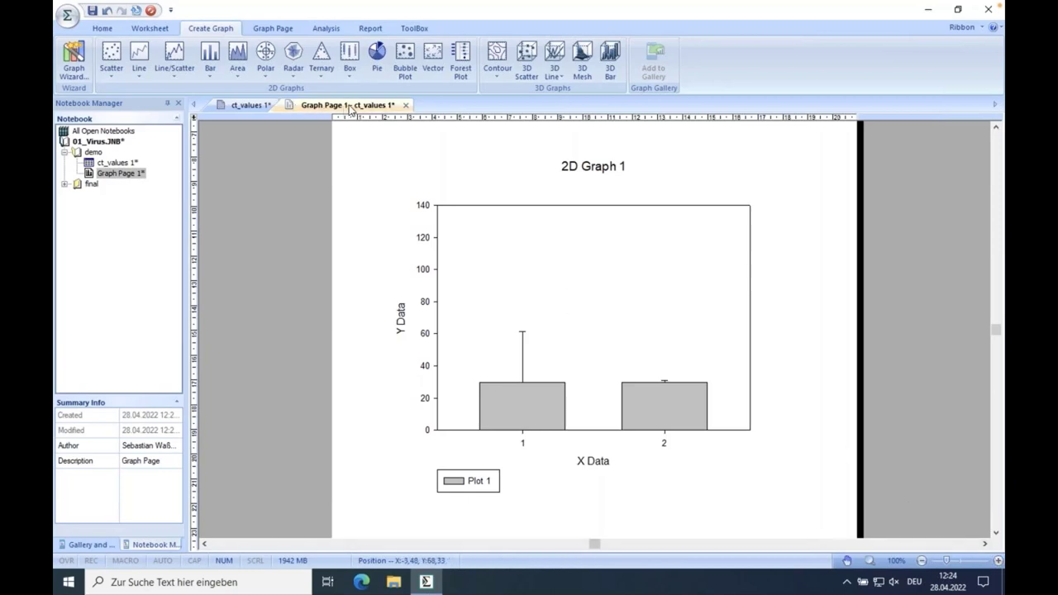
Place the graph page beside the ct_values worksheet in a new vertical tab group and widen the graph's area.
click(251, 105)
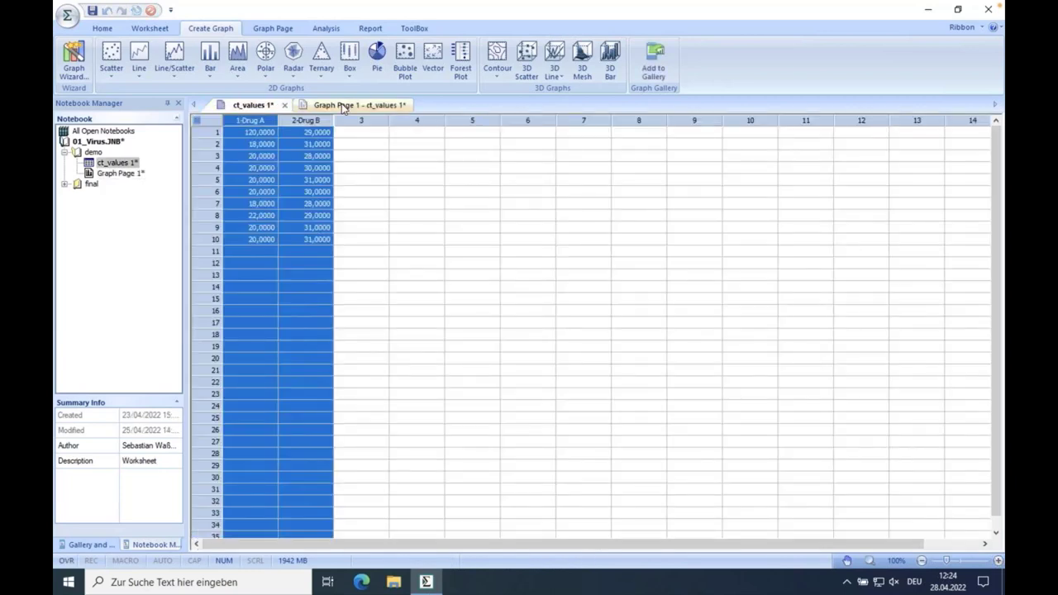
click(341, 105)
click(247, 105)
click(331, 105)
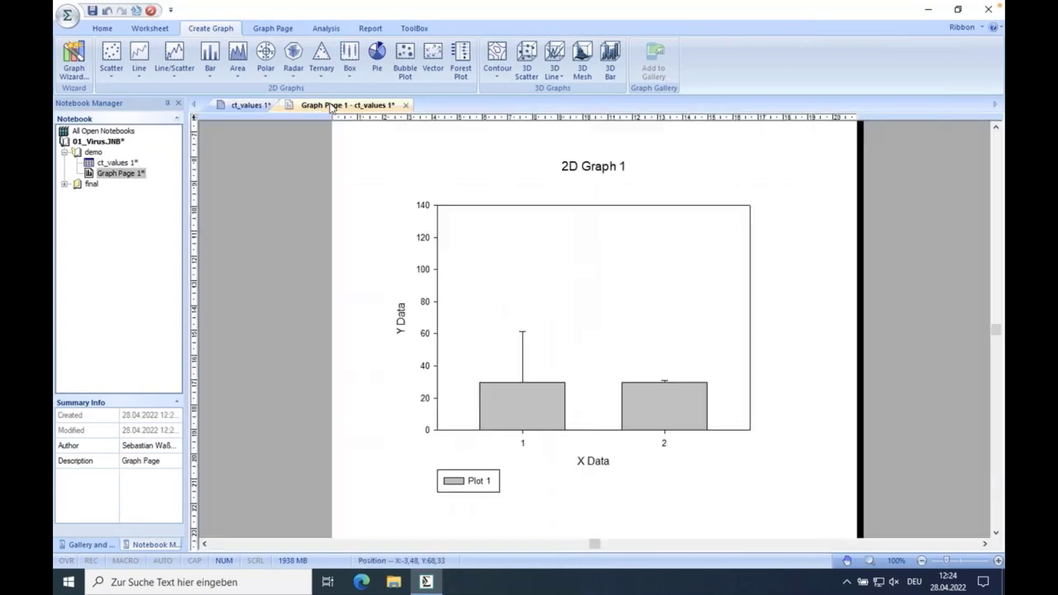
right_click(317, 111)
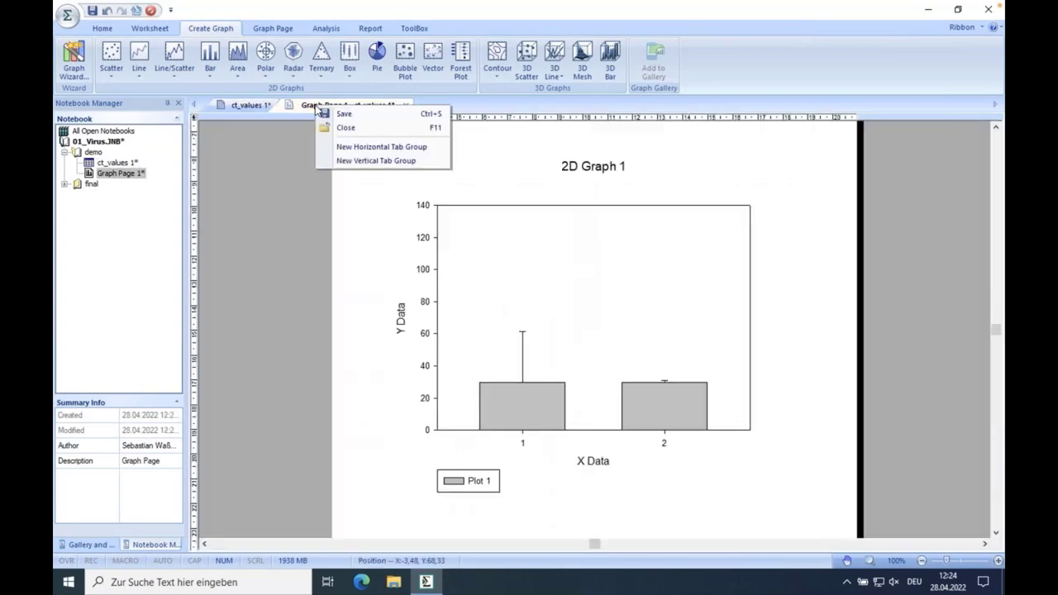
click(378, 162)
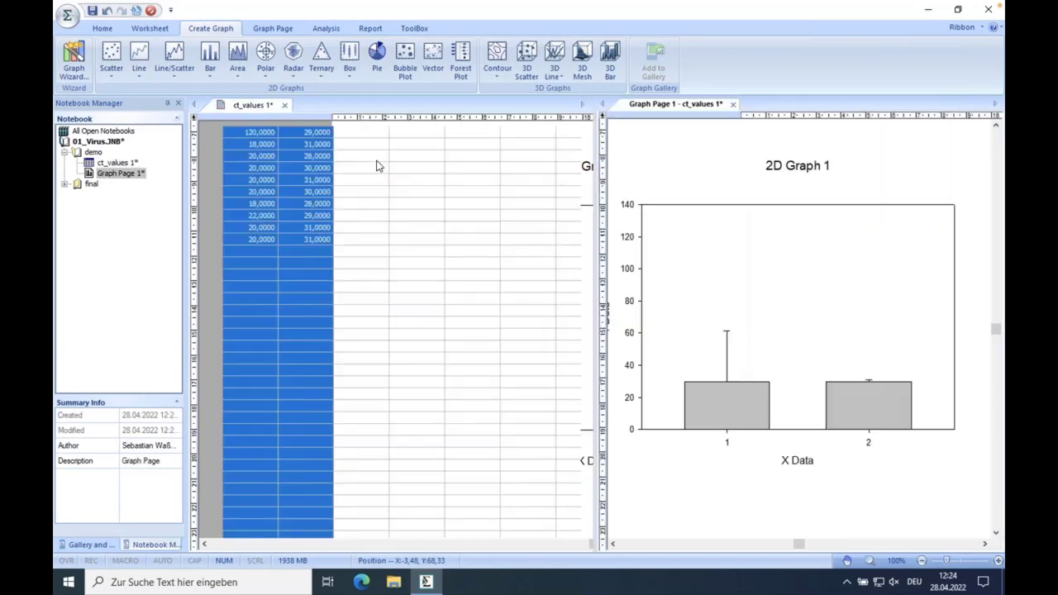
drag(594, 157, 440, 157)
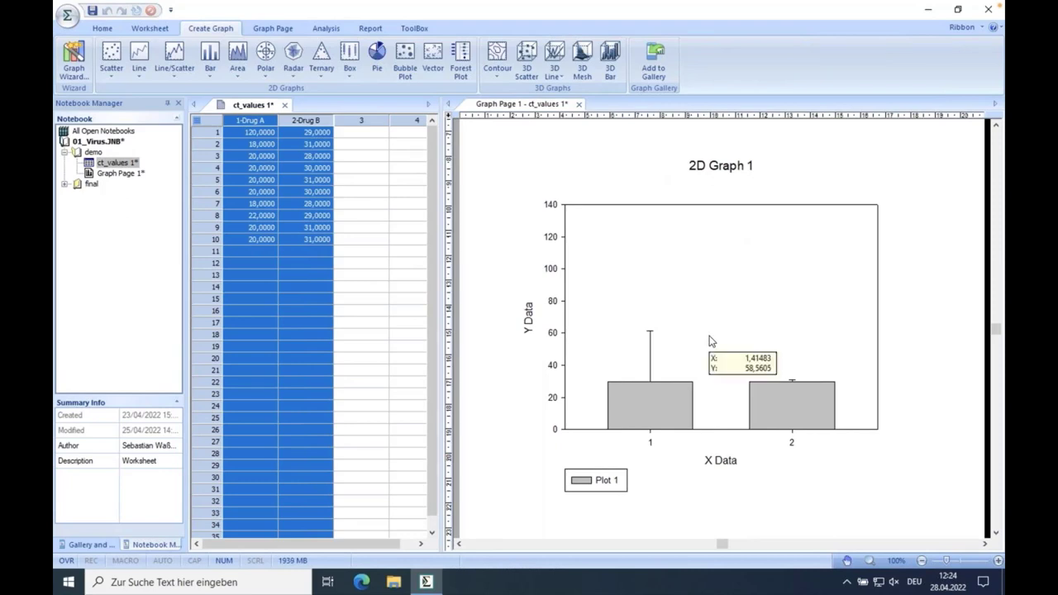
Examine the chart's selectable parts: the whole graph, the upper and right frame lines, and the Y axis.
click(765, 341)
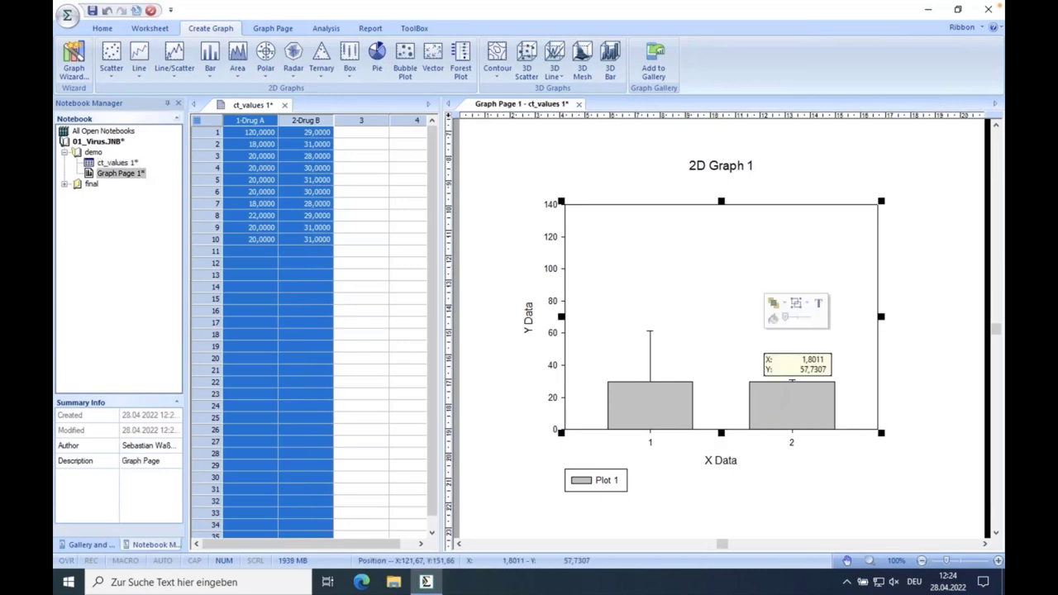
click(877, 363)
click(901, 455)
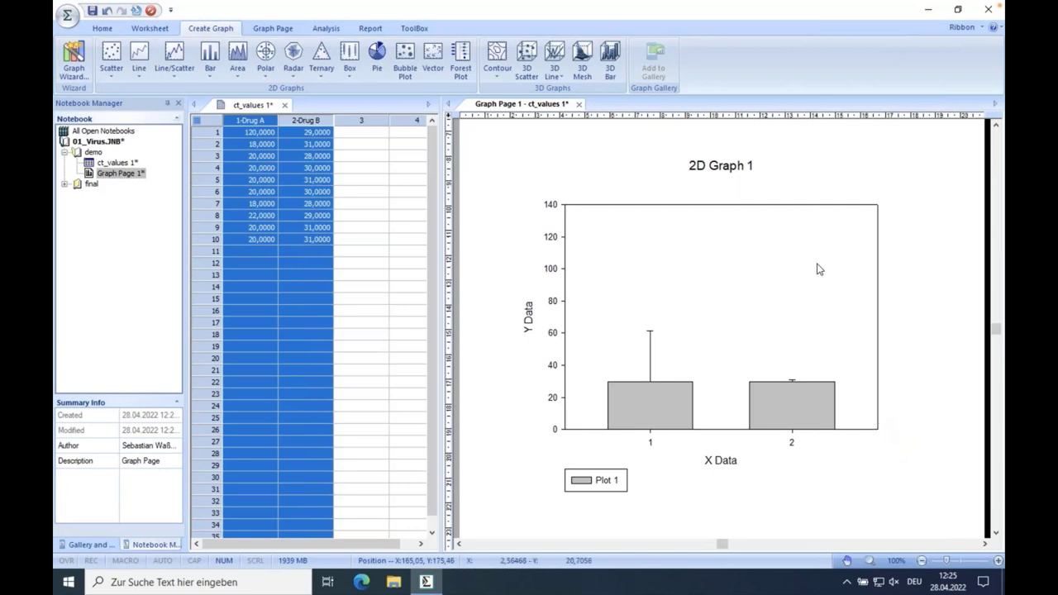
click(752, 205)
click(877, 216)
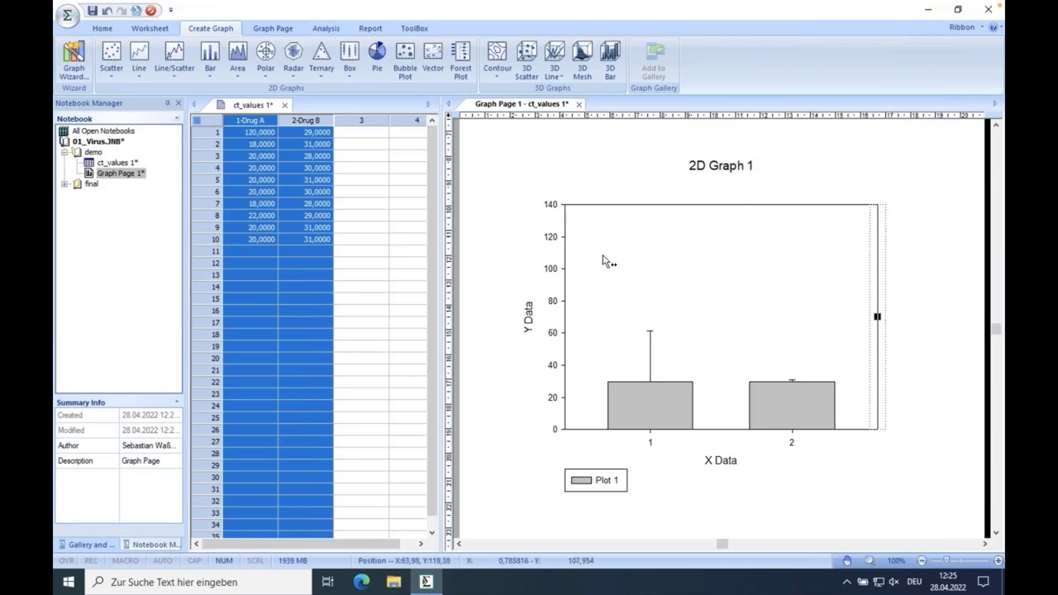
click(570, 238)
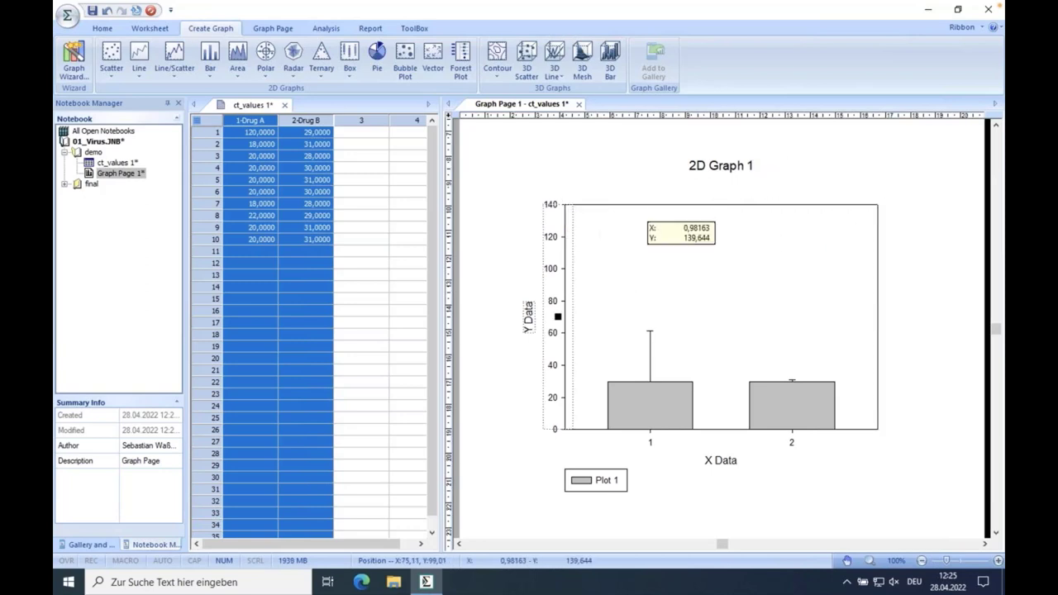
click(684, 206)
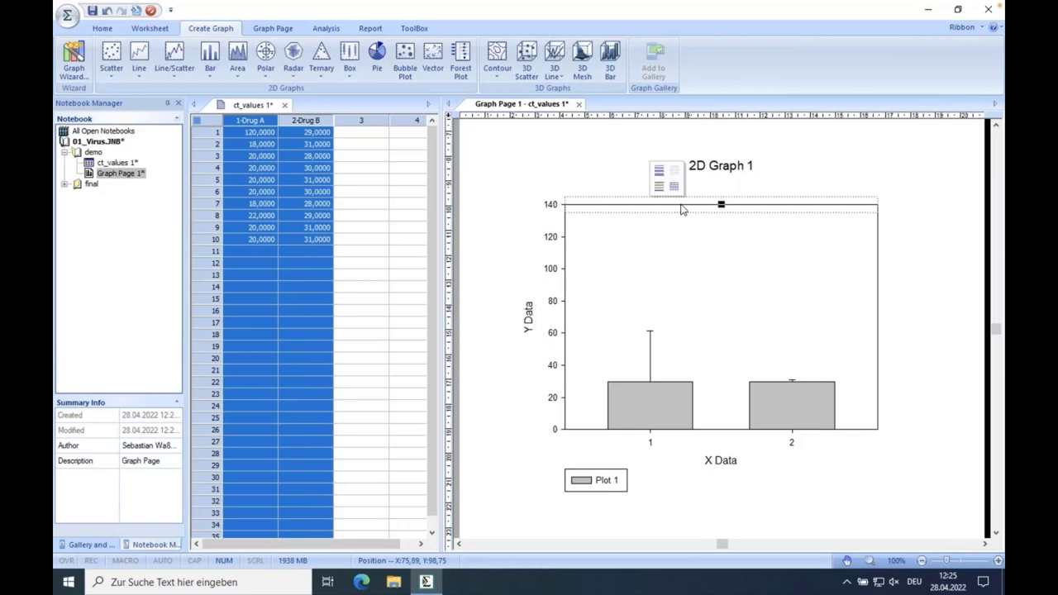
Hide the upper and right frame lines of the bar chart.
right_click(746, 209)
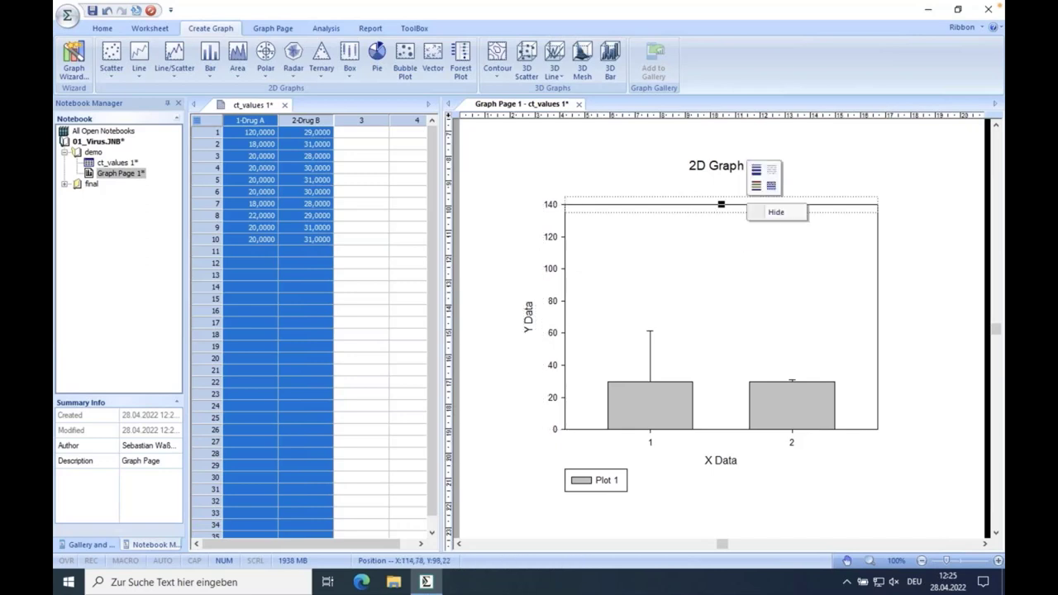
click(776, 214)
right_click(879, 275)
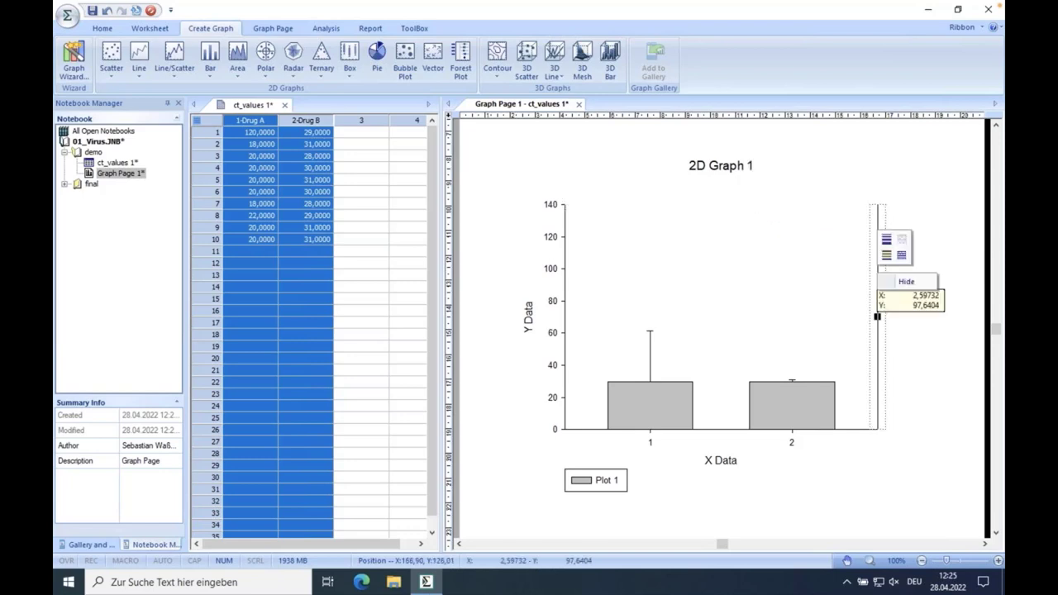
click(894, 283)
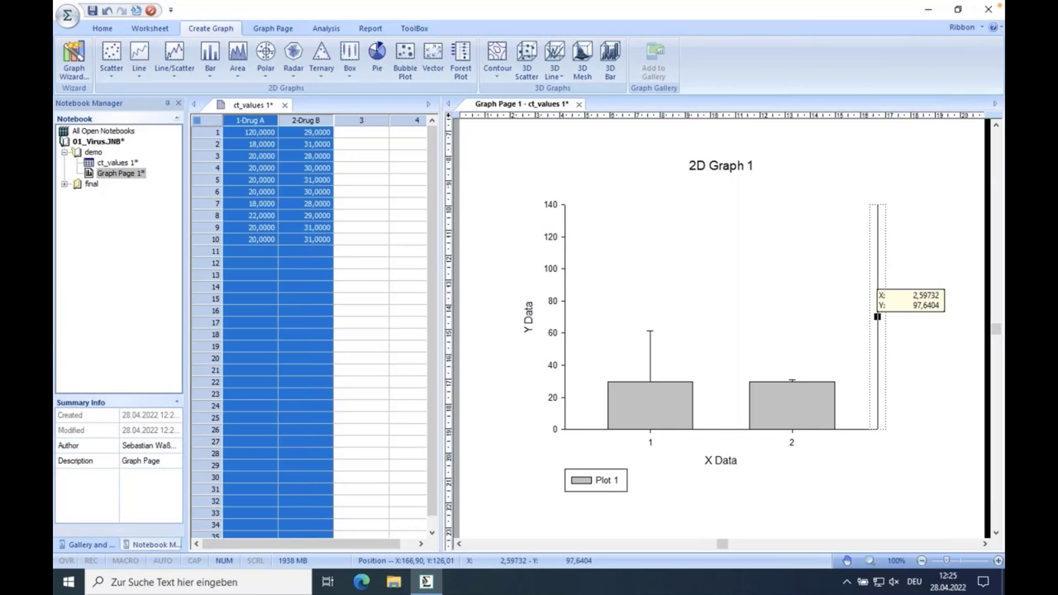
Select the chart's Y axis and examine the scale types offered for it.
click(564, 285)
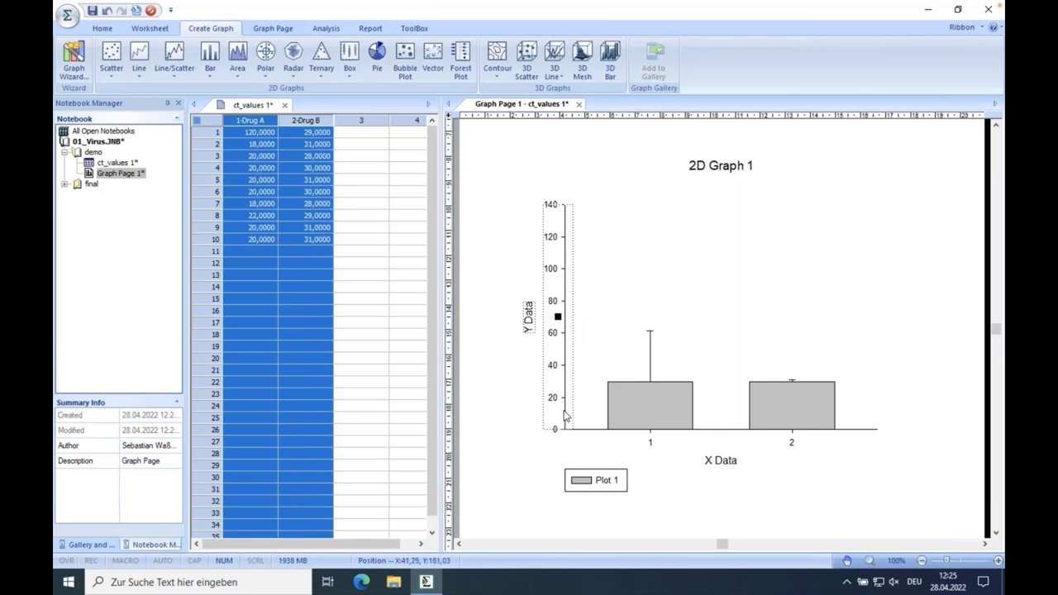
scroll(567, 413, left, 1)
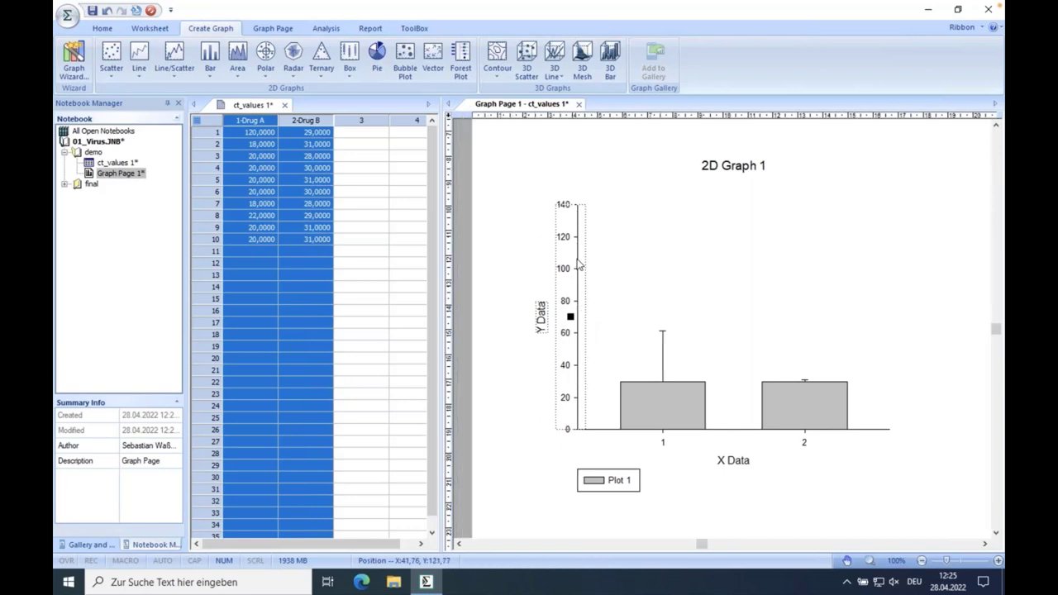
mouse_move(587, 261)
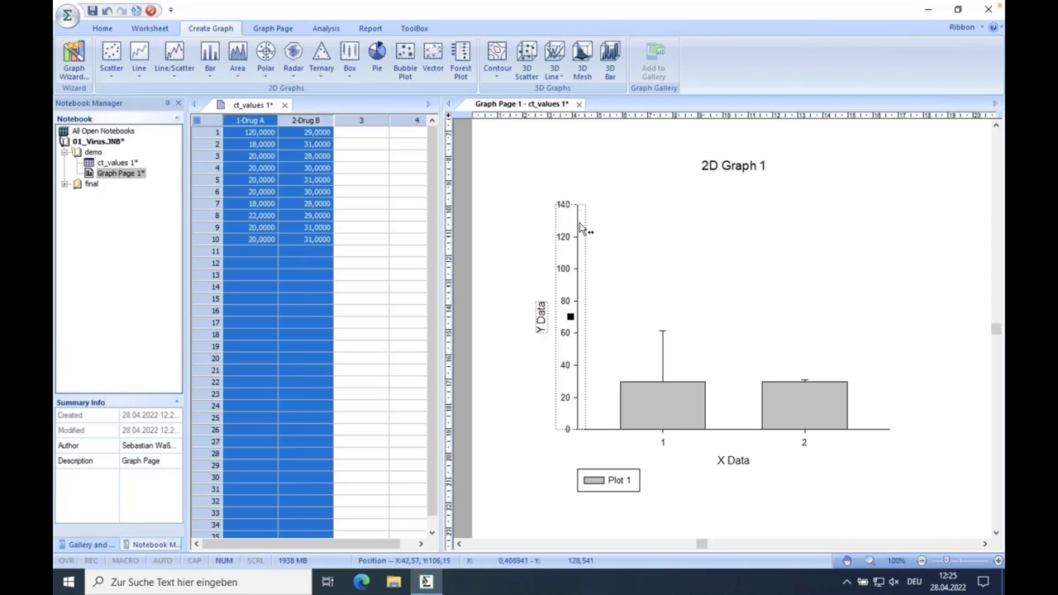
click(558, 170)
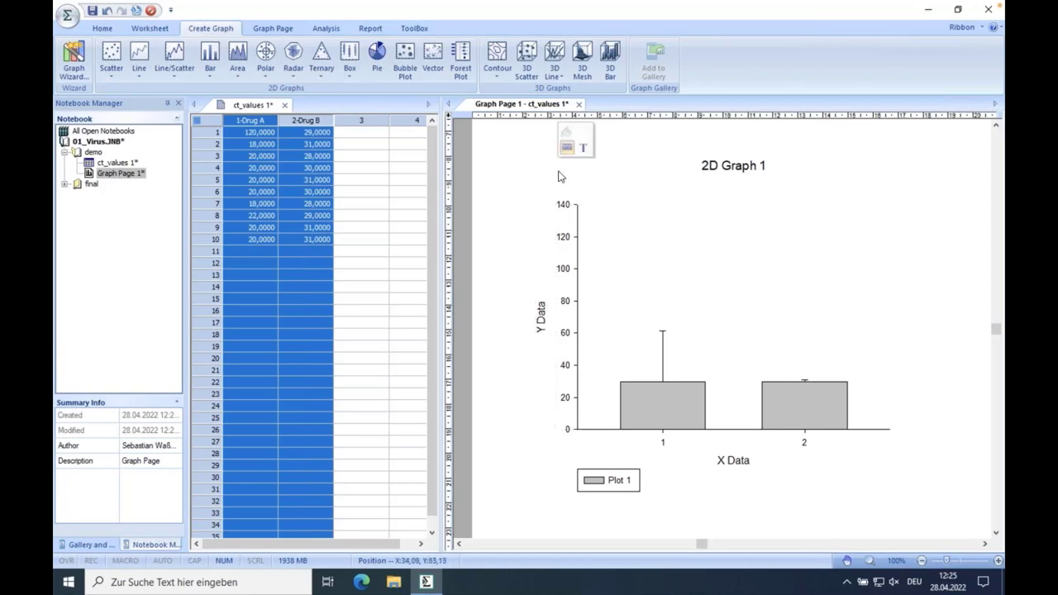
click(579, 214)
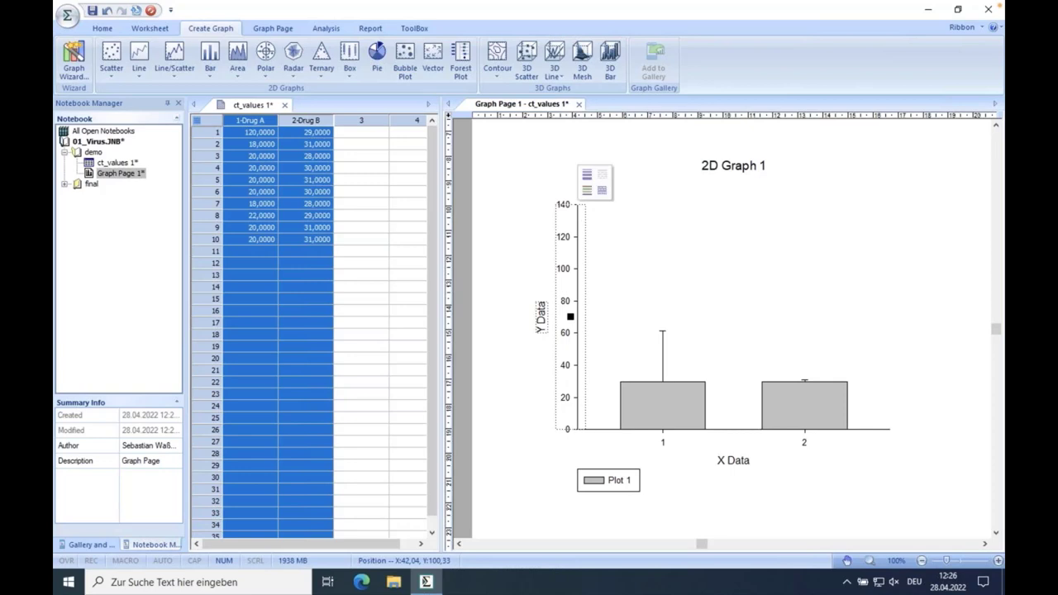
click(586, 195)
click(603, 191)
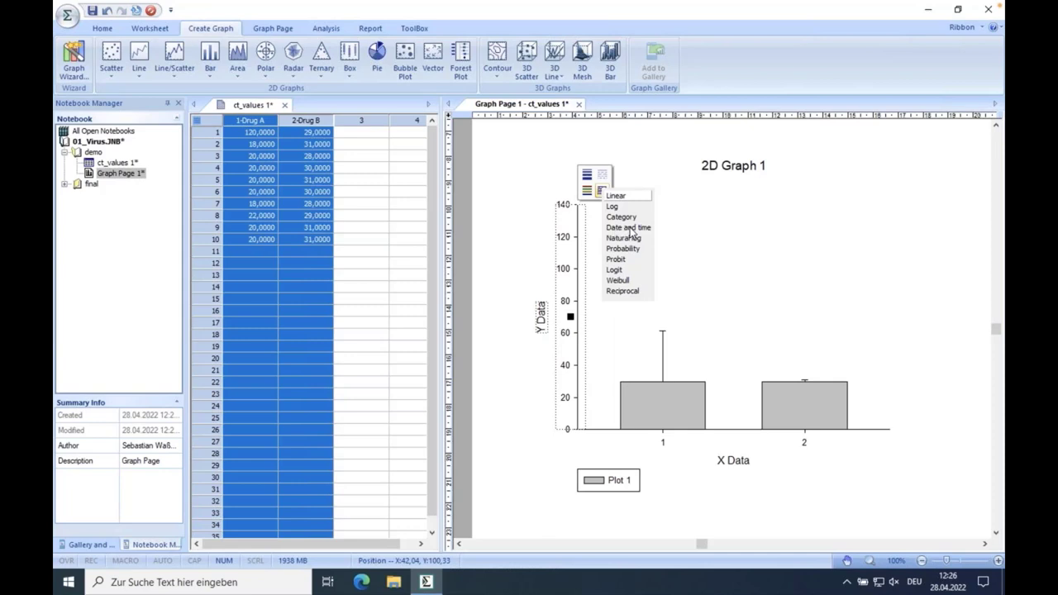
Review the line thicknesses offered for the Y axis and set its line colour to None.
click(587, 176)
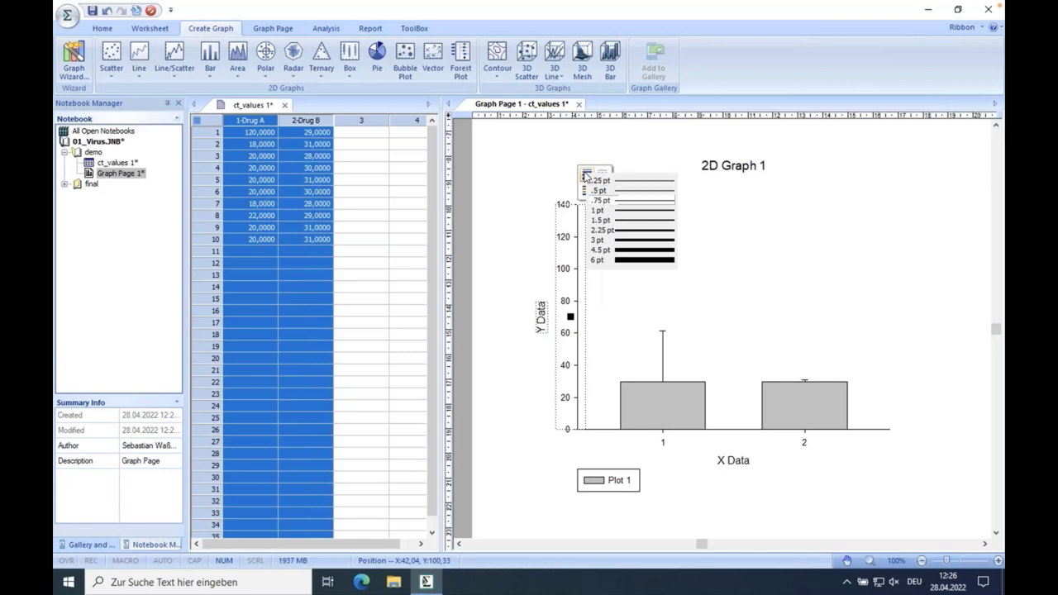
click(585, 176)
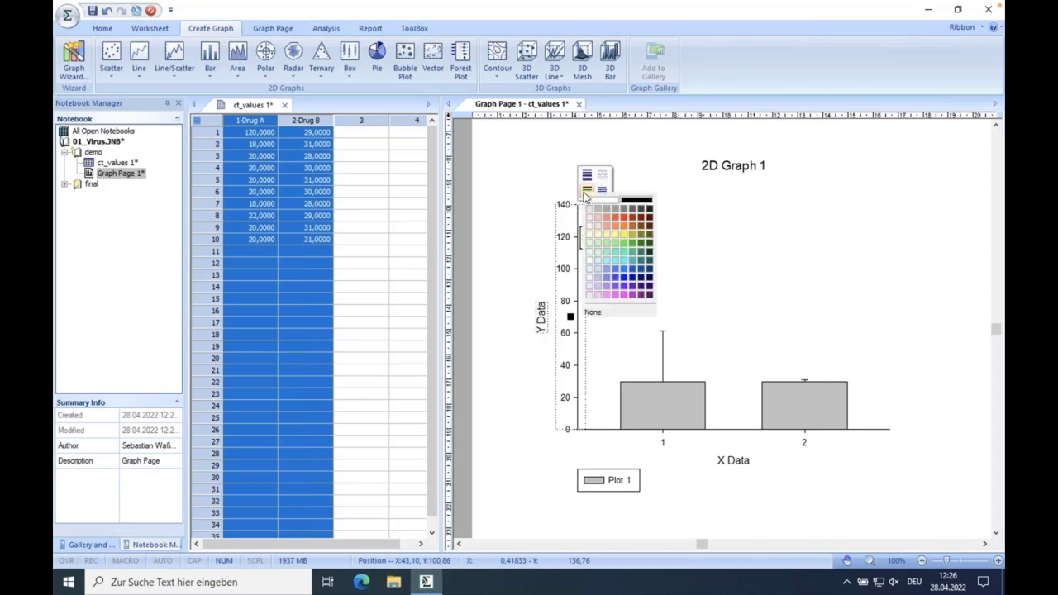
click(588, 189)
click(596, 312)
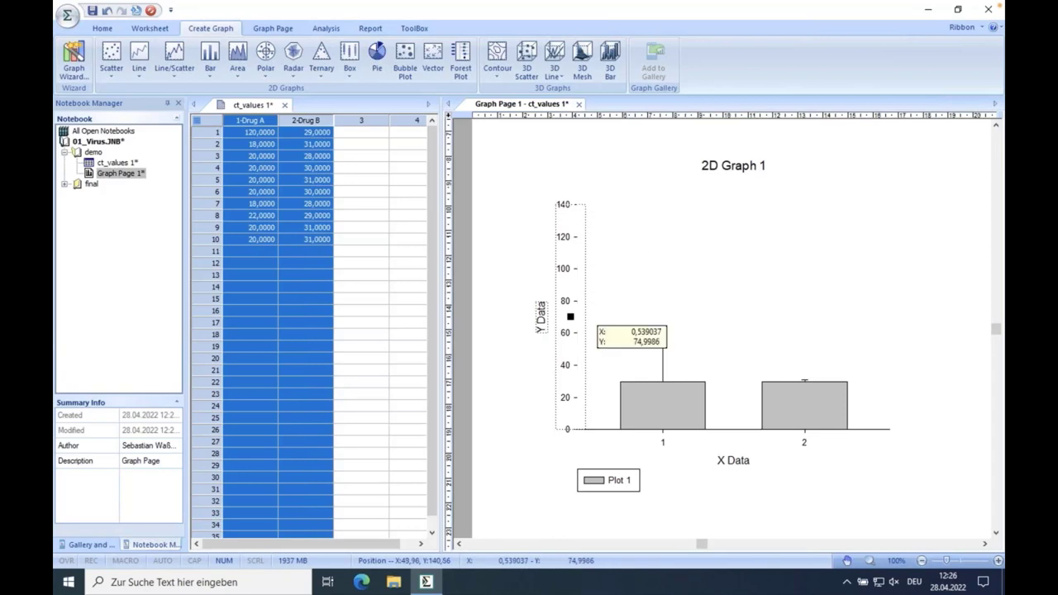
Set the line colour of the Y axis major tick marks to None.
click(577, 273)
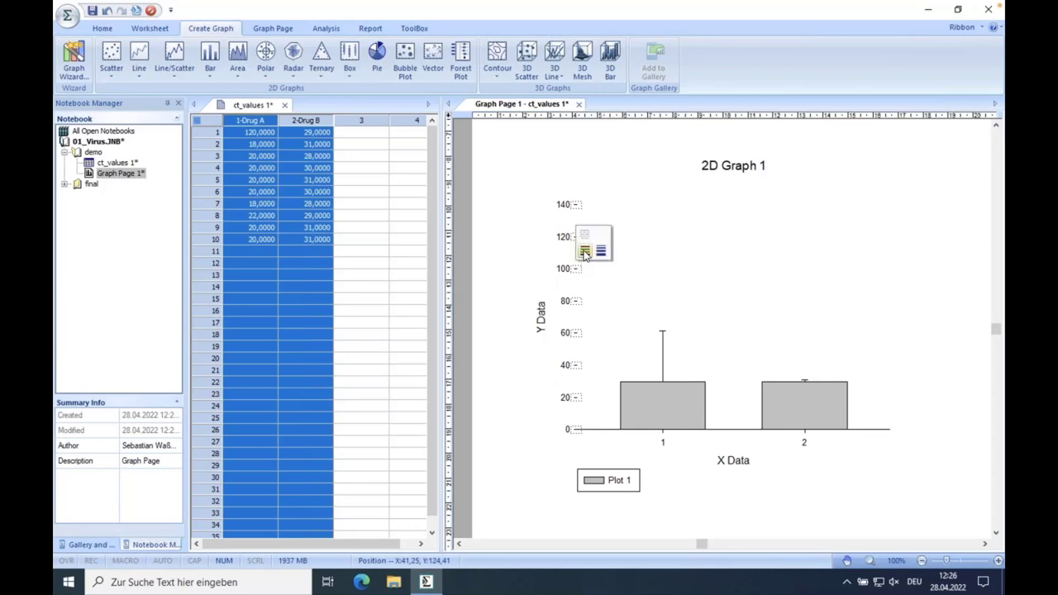
click(584, 252)
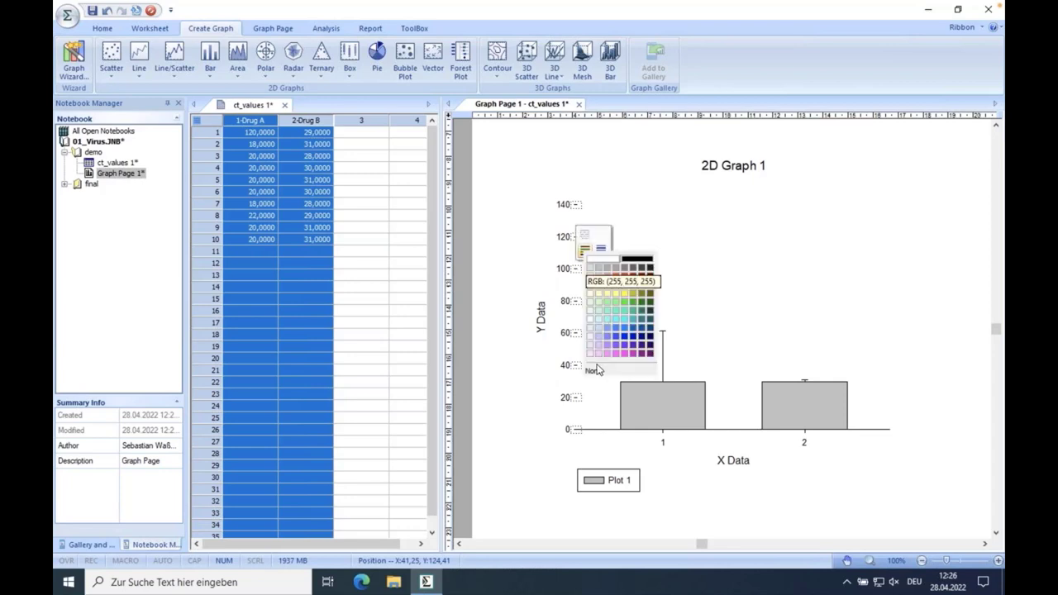
click(556, 175)
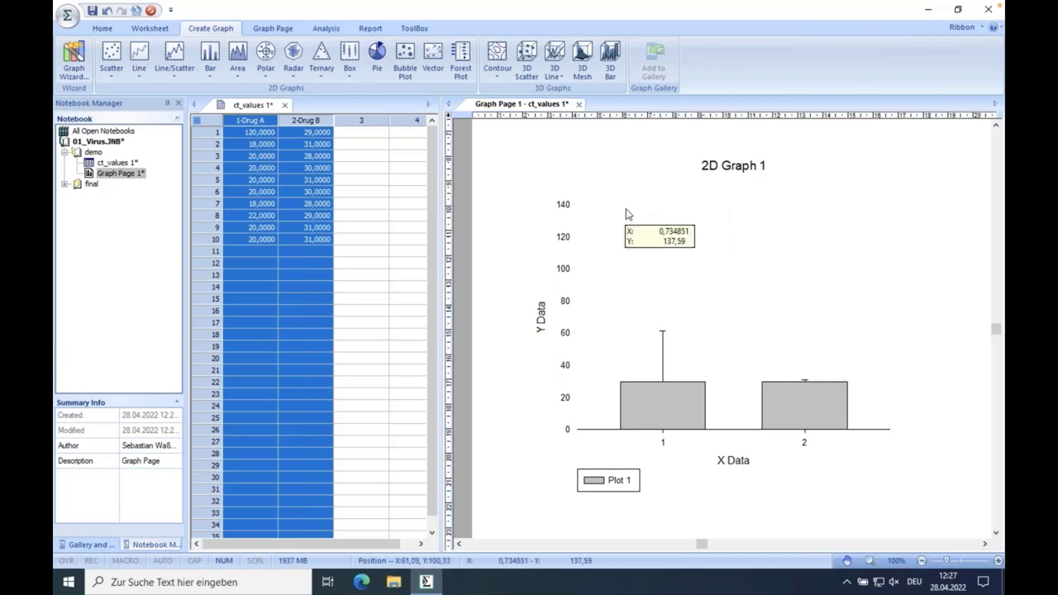
Open the Graph Properties dialog for the bar chart and place it clear of the chart.
mouse_move(626, 210)
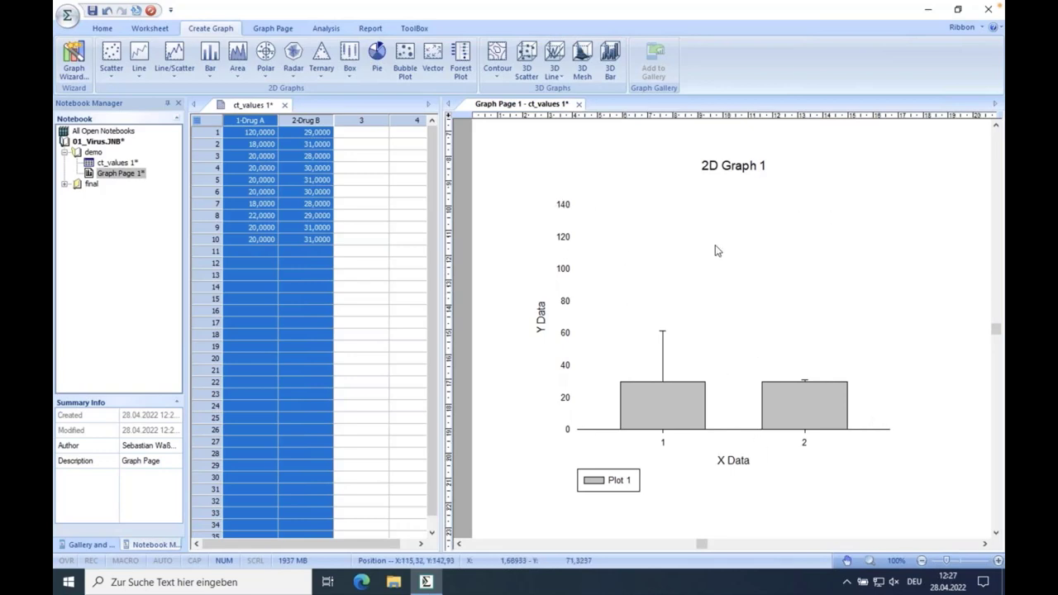
mouse_move(659, 216)
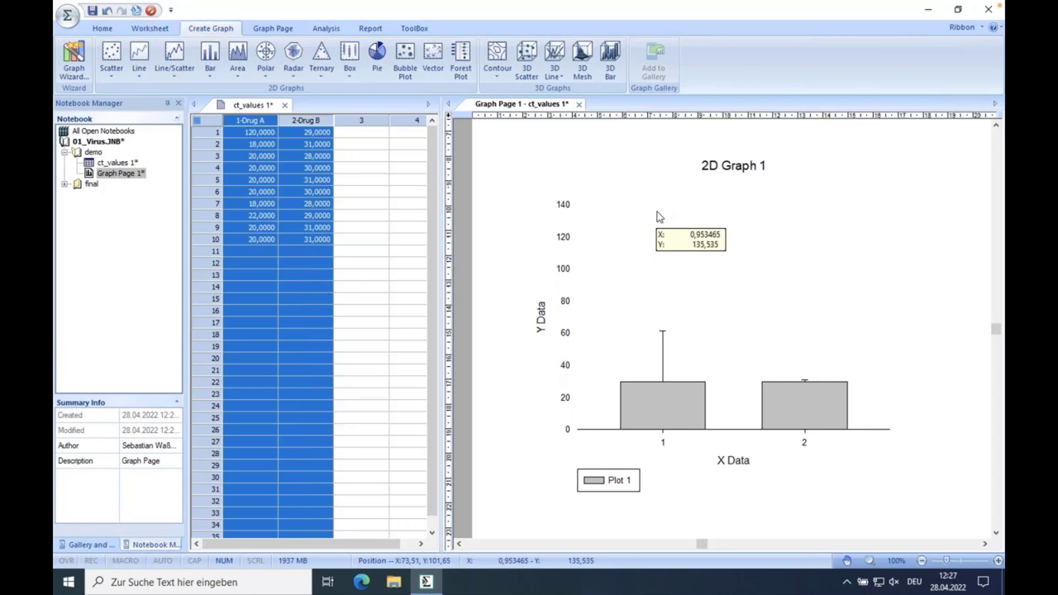
right_click(659, 217)
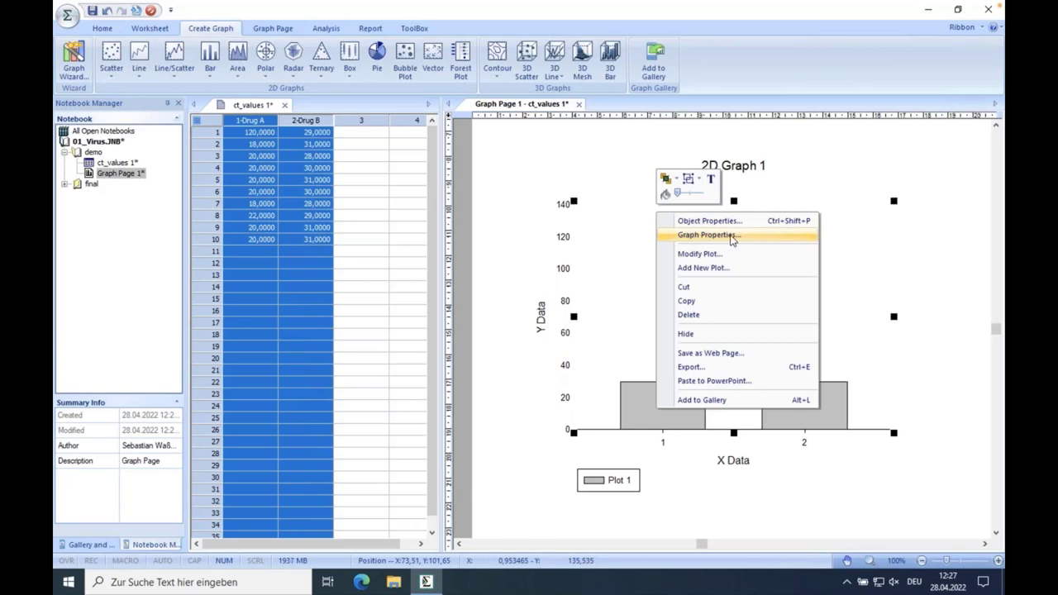
click(607, 180)
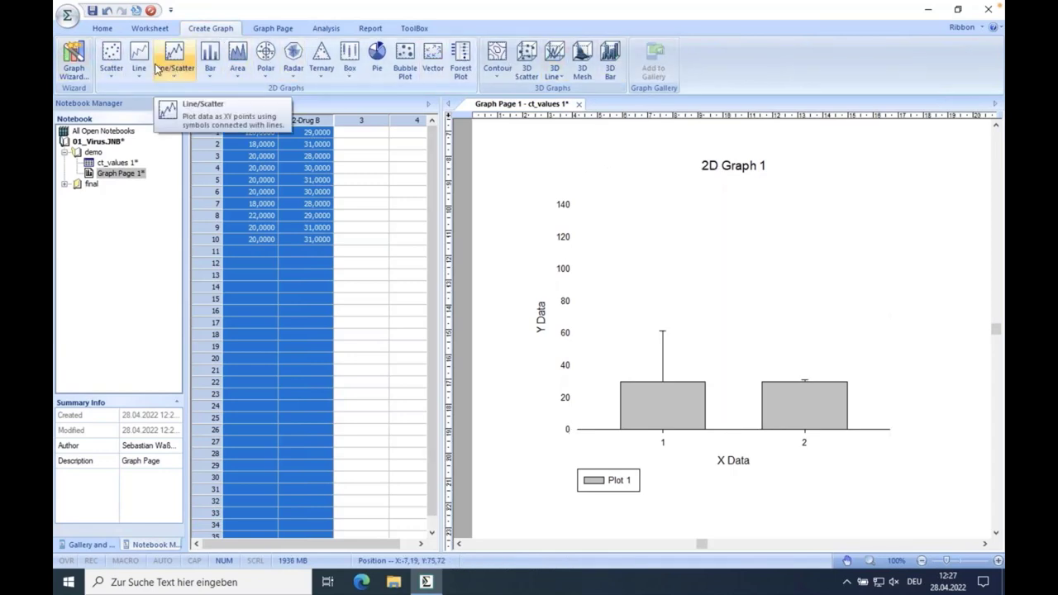
click(103, 28)
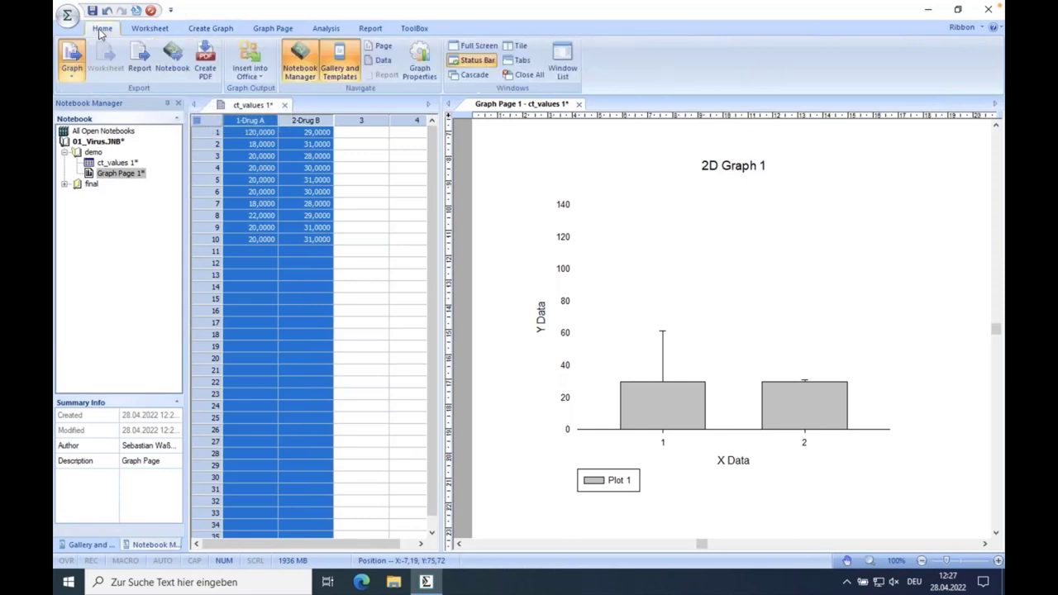
click(422, 66)
drag(707, 40, 312, 189)
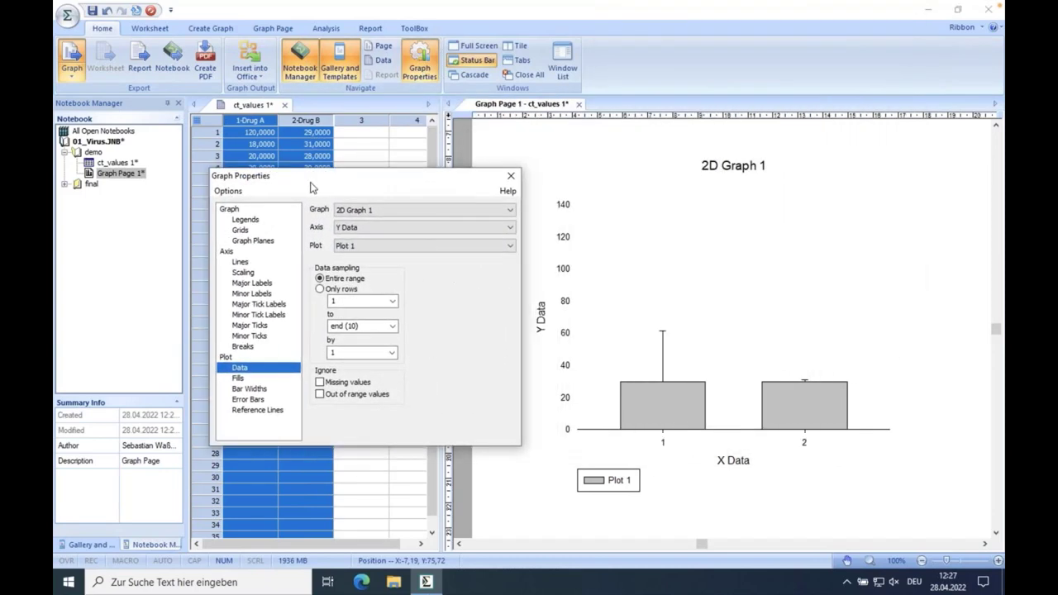
Add Y major grid lines to the chart with the Solid line style.
click(240, 231)
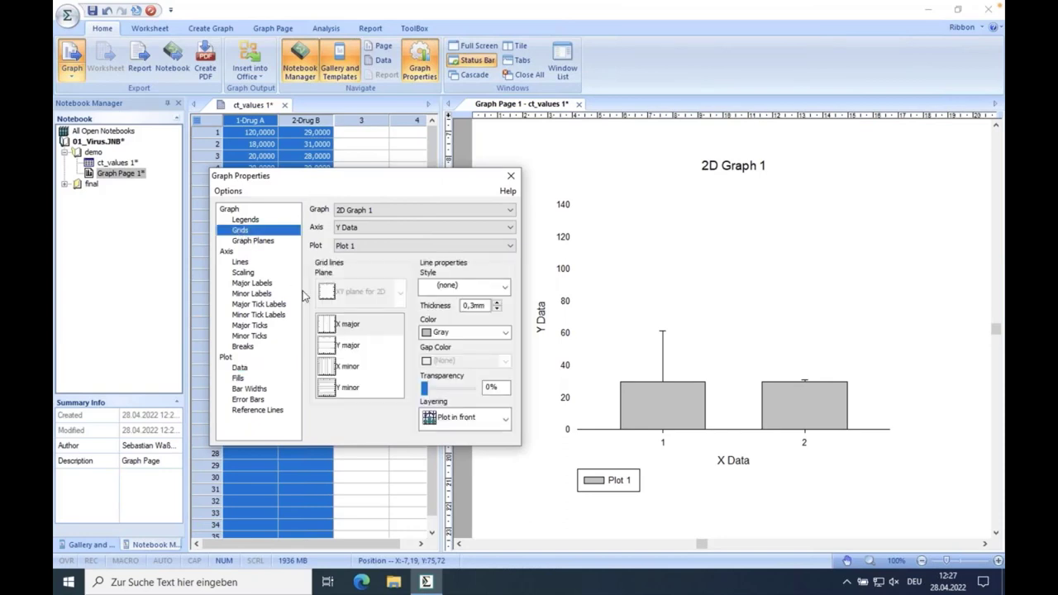
click(330, 350)
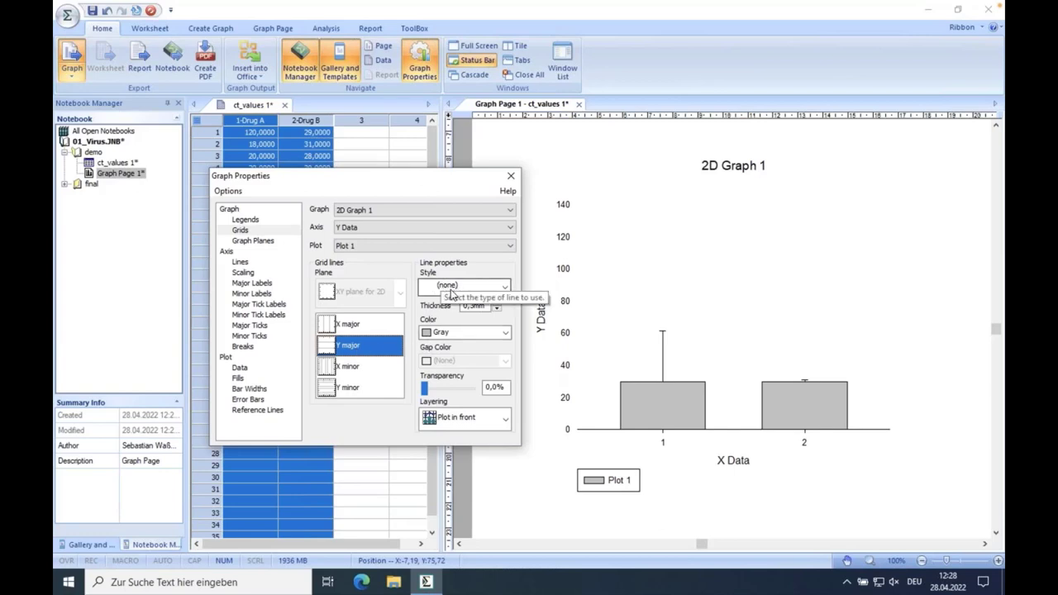
click(505, 287)
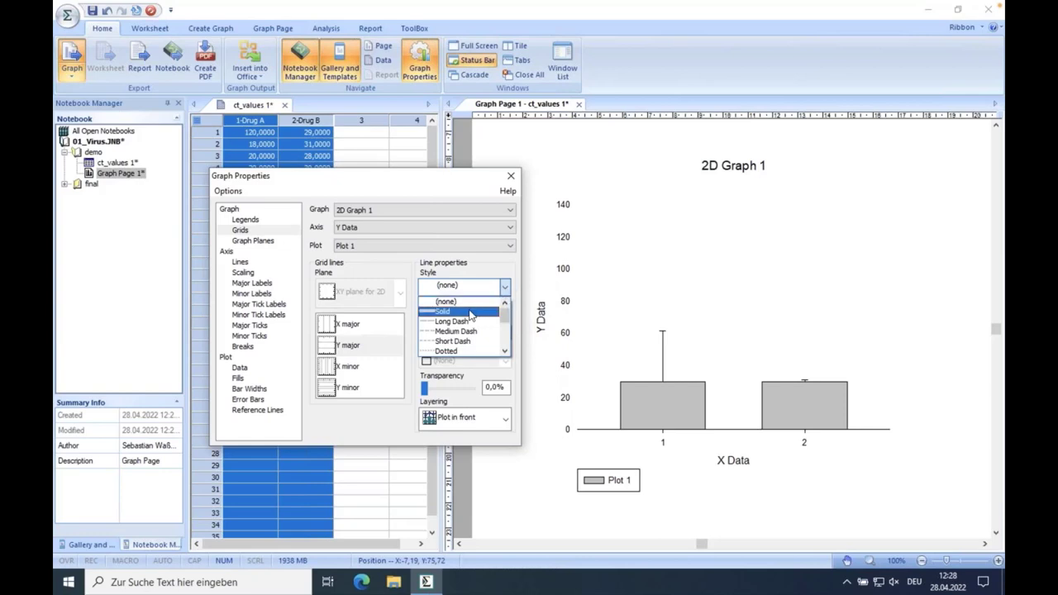
click(470, 312)
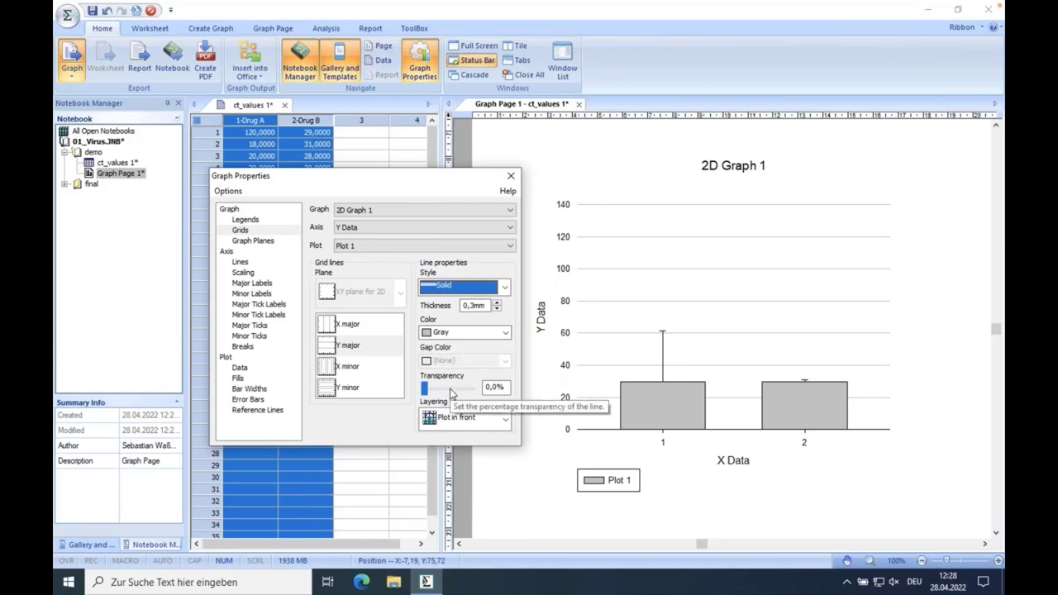
Try the legend's visibility and box frame settings, review its symbol placement choices, and hide the legend.
click(247, 221)
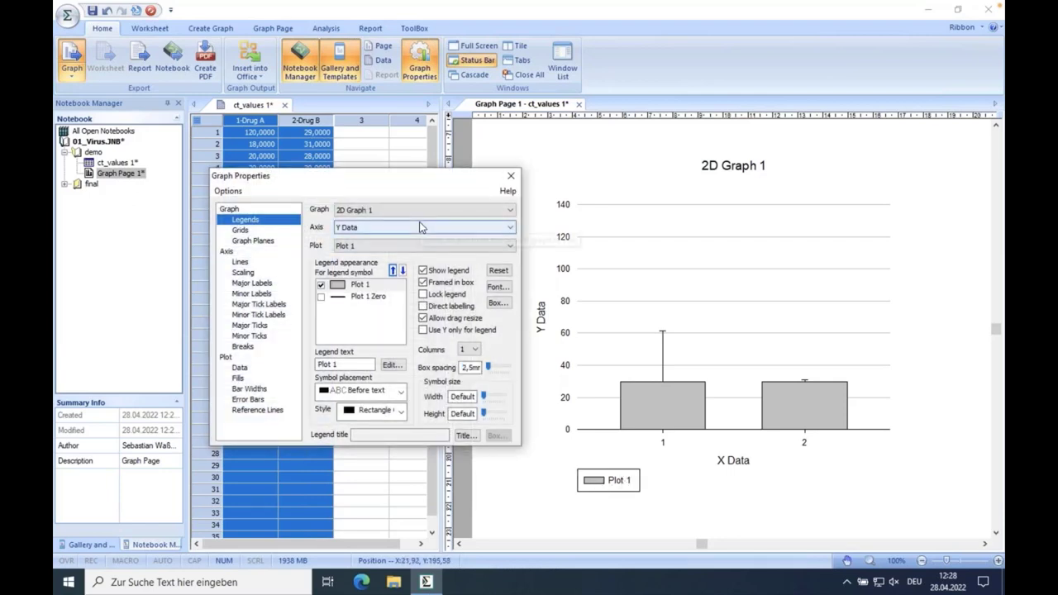
click(423, 271)
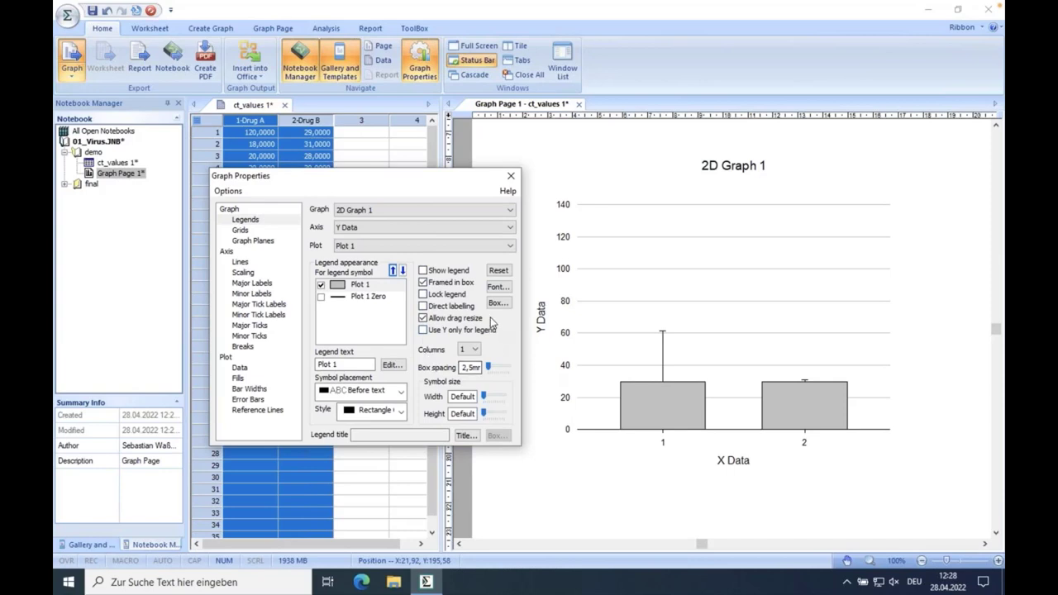
click(423, 283)
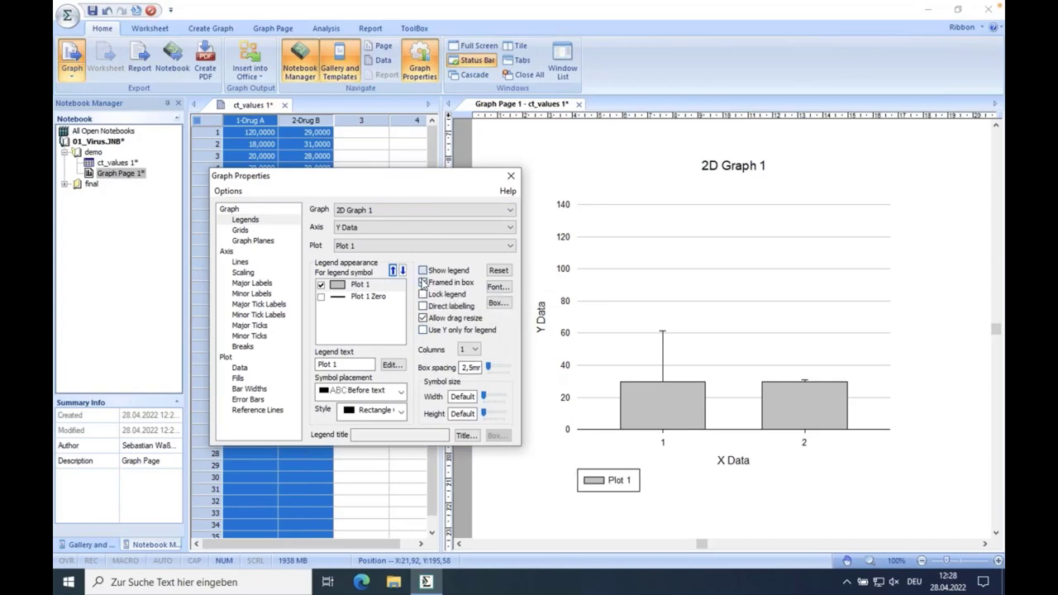
click(423, 284)
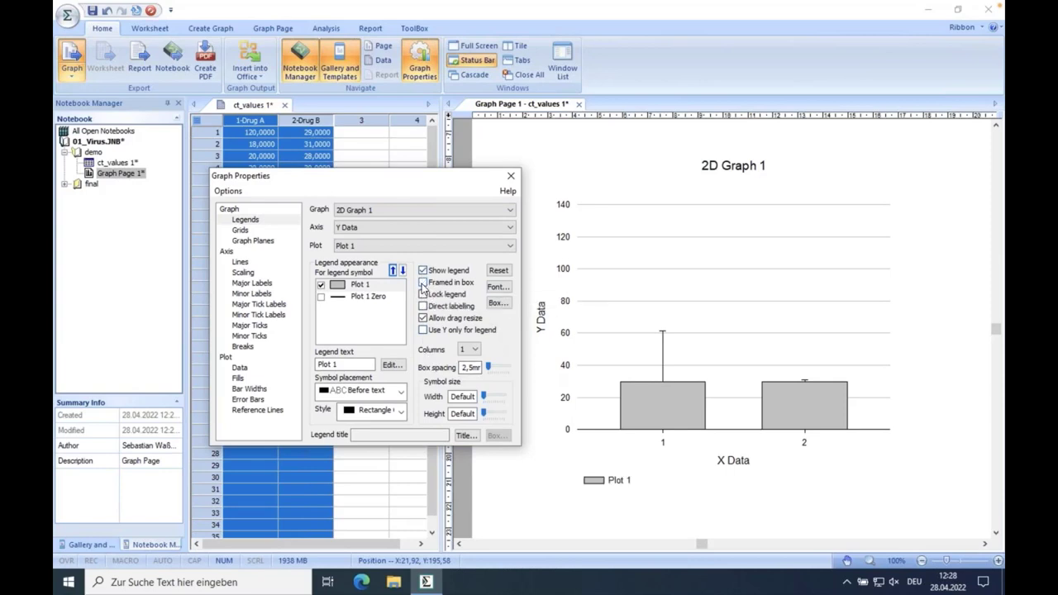
click(423, 283)
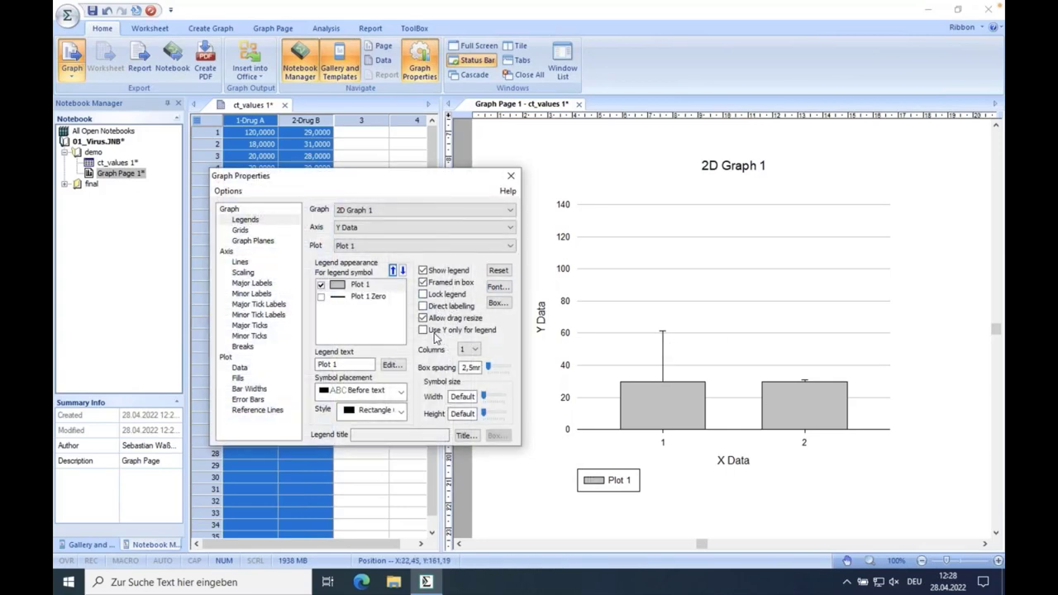
click(400, 392)
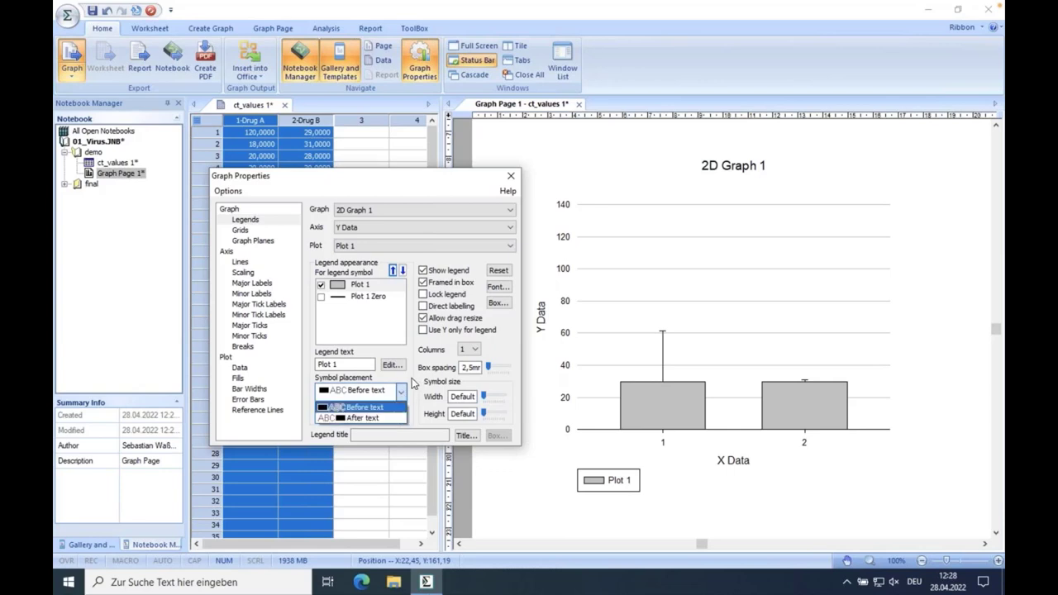
click(417, 382)
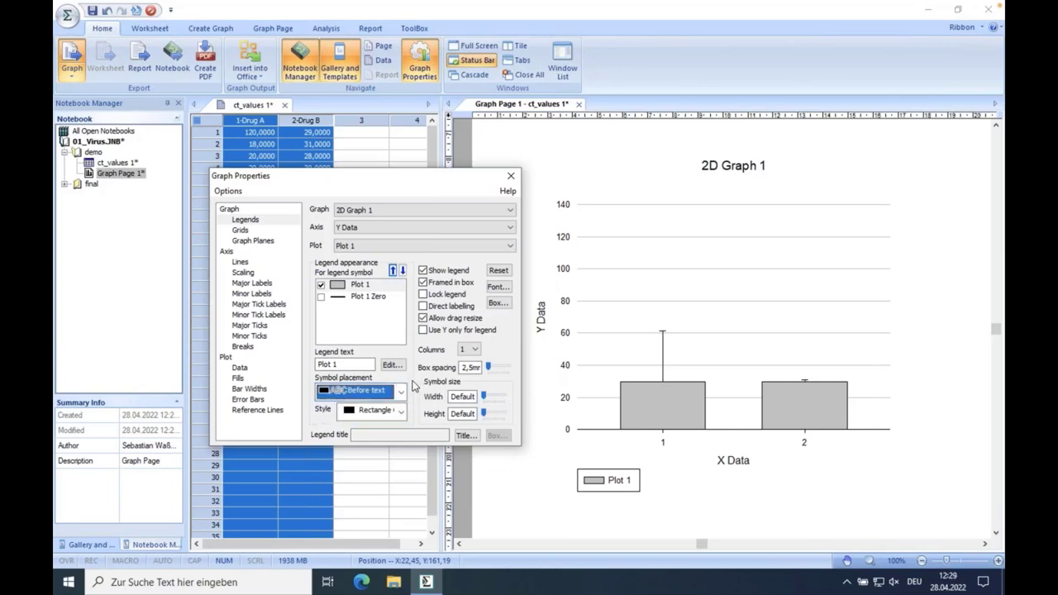
click(423, 271)
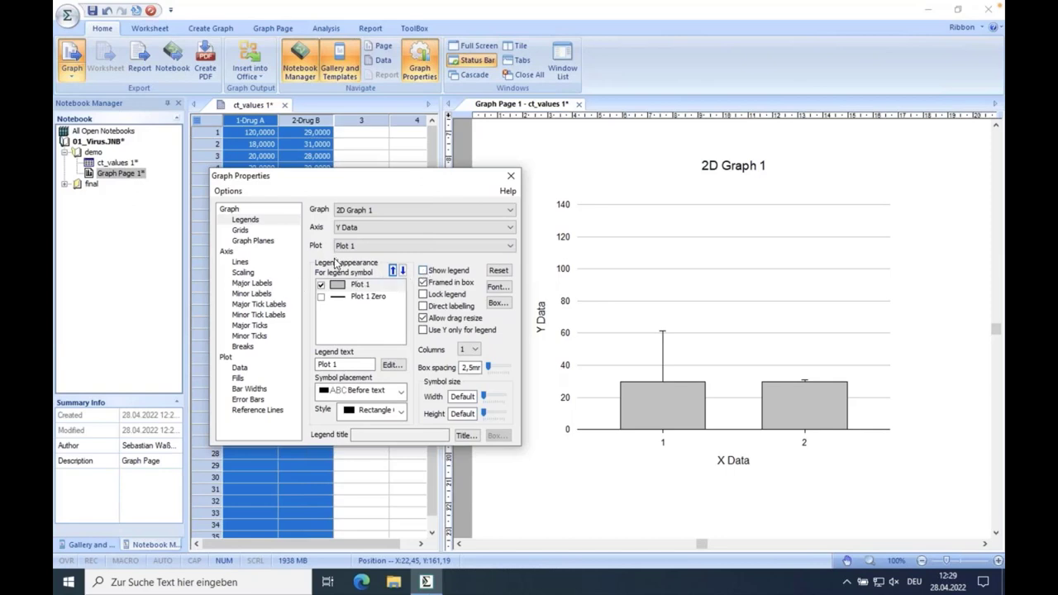
Set the end of the Y axis range to a constant 70.
click(243, 273)
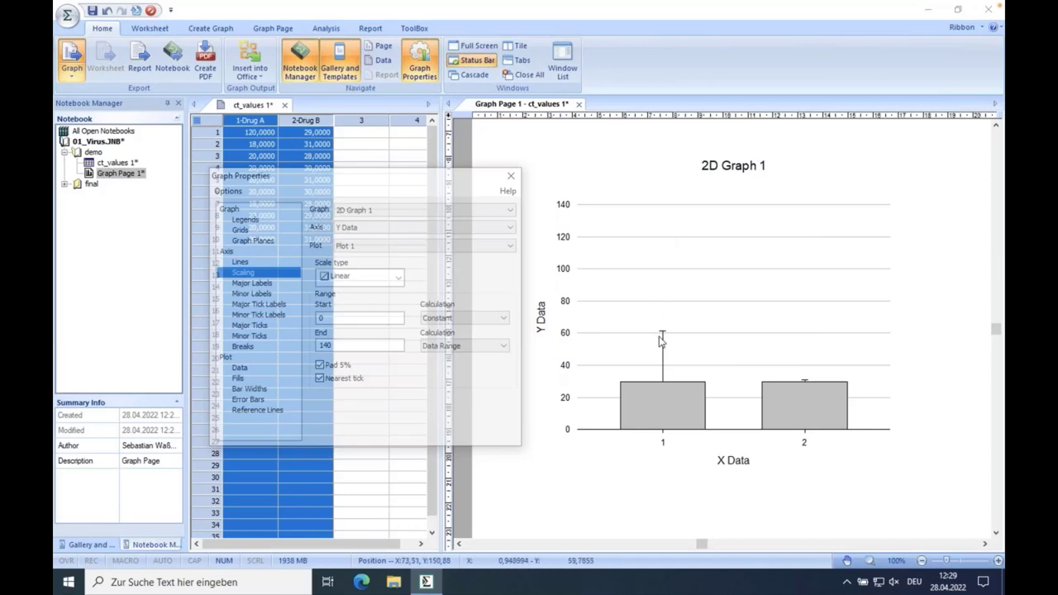
mouse_move(663, 335)
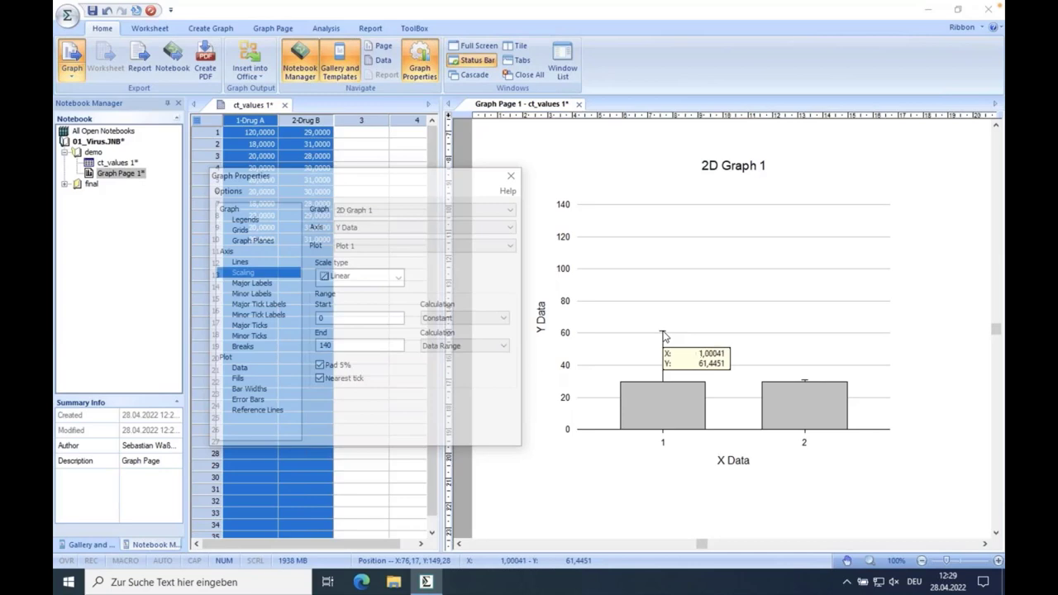
click(338, 343)
drag(338, 344, 322, 344)
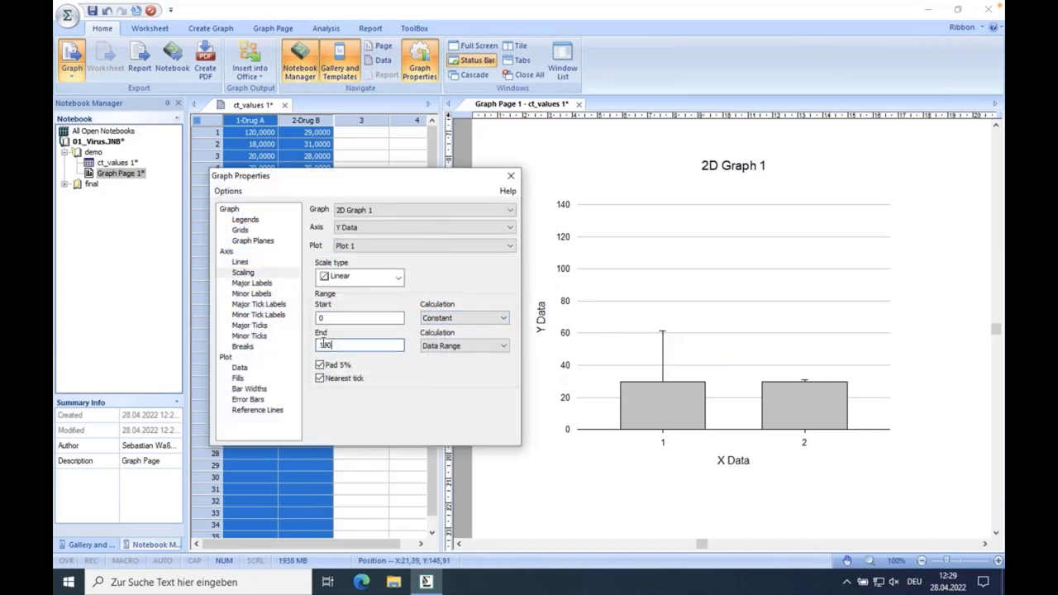
click(348, 229)
click(350, 249)
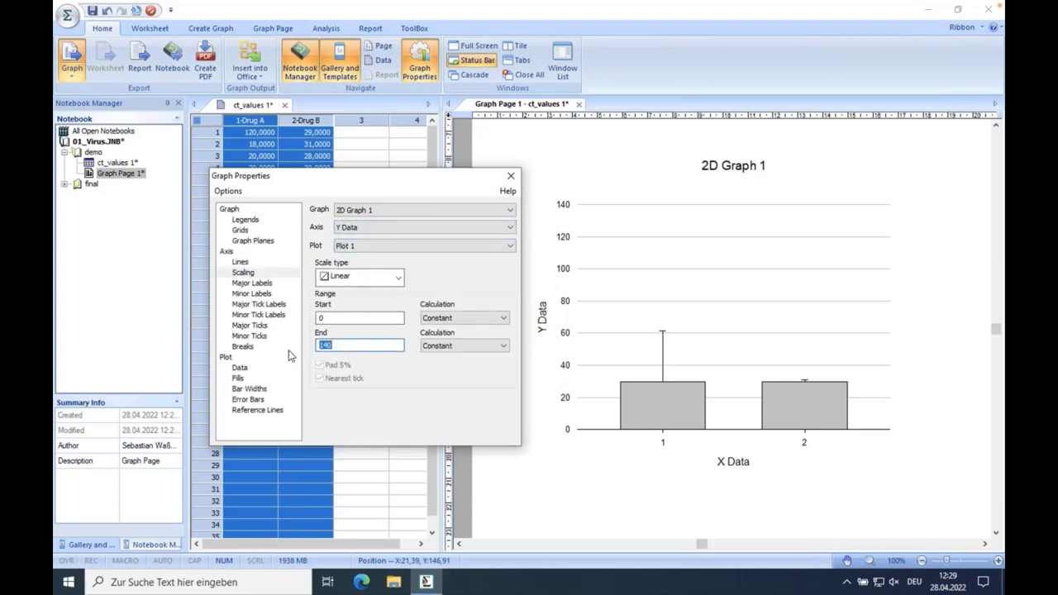
text(70)
key(Return)
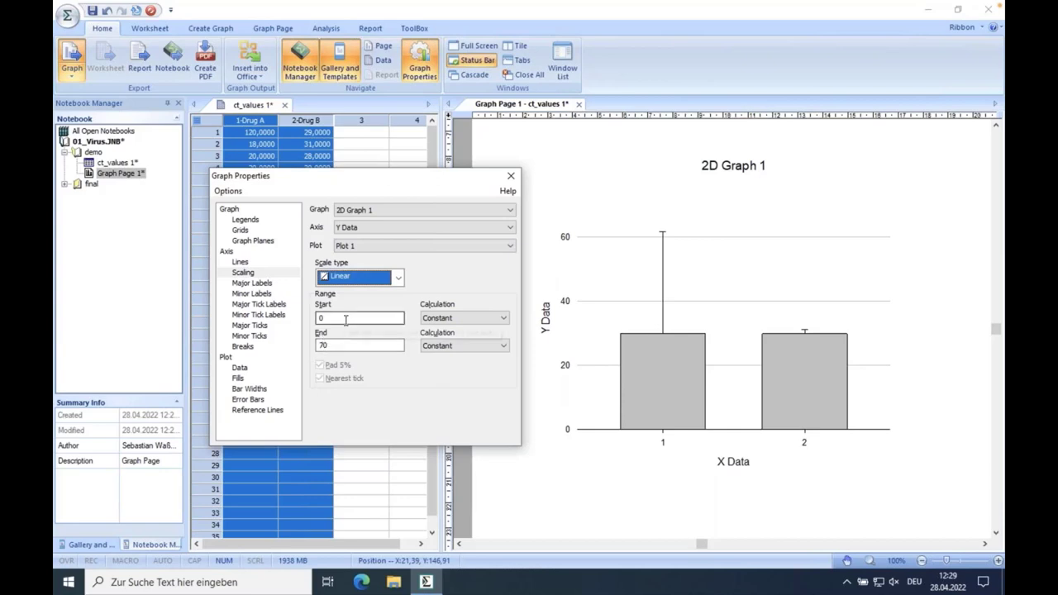
Switch the Y axis major tick intervals to Manual with a tick every 10.
click(253, 305)
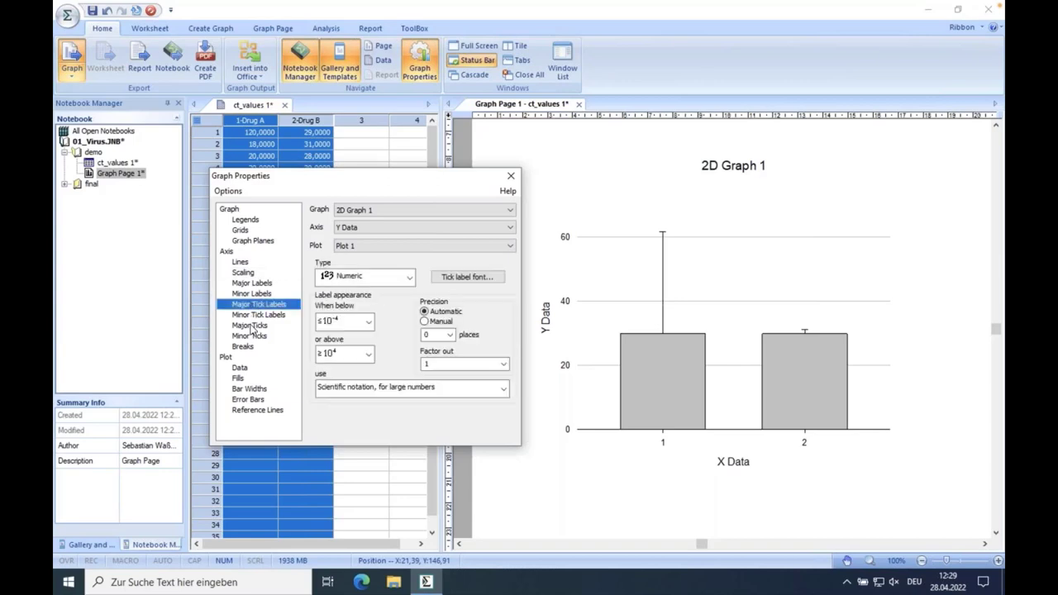
click(250, 325)
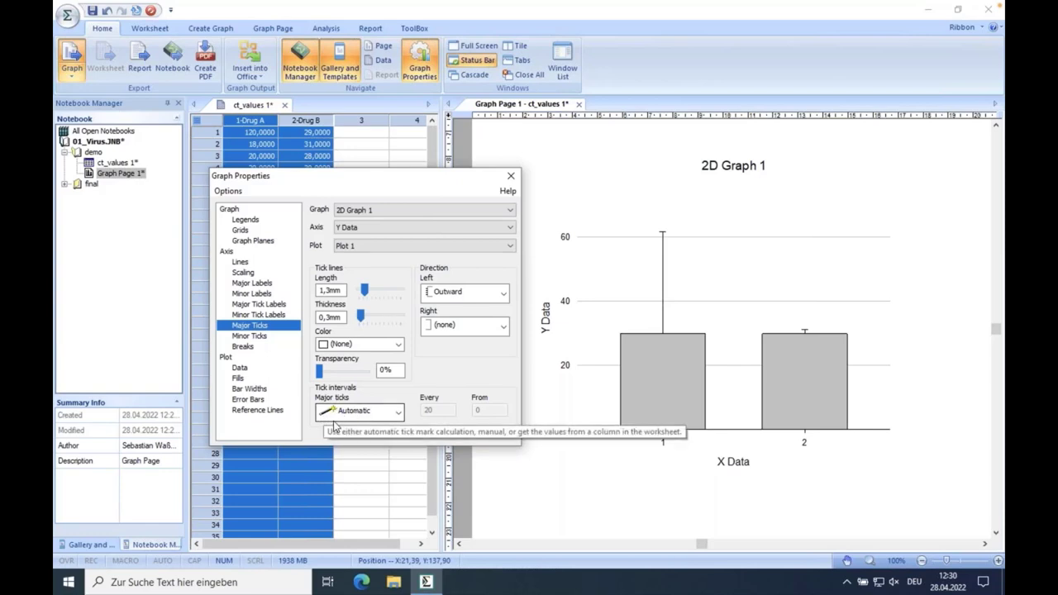
click(399, 413)
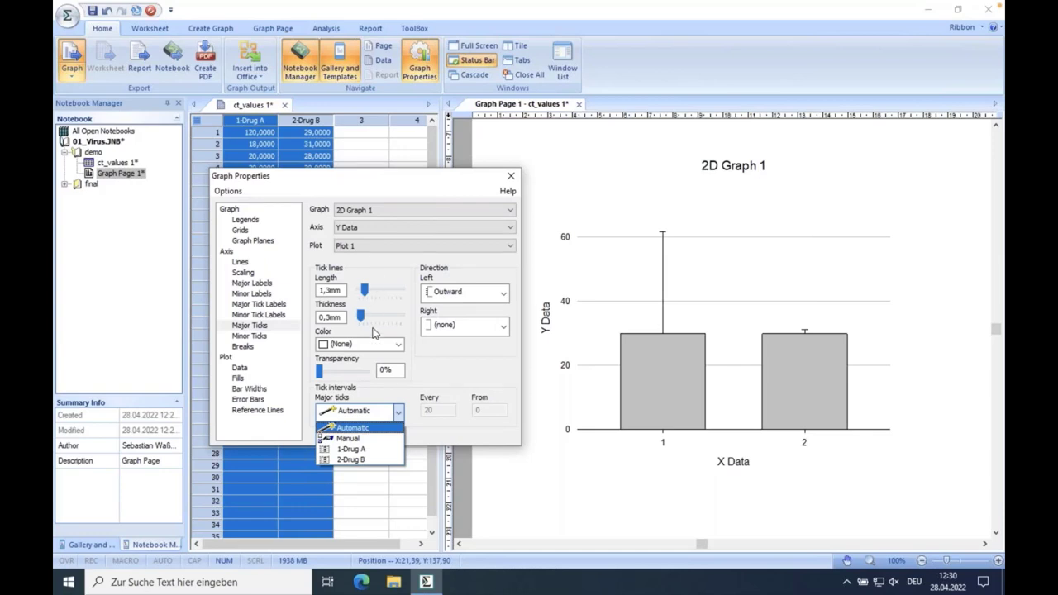
click(364, 439)
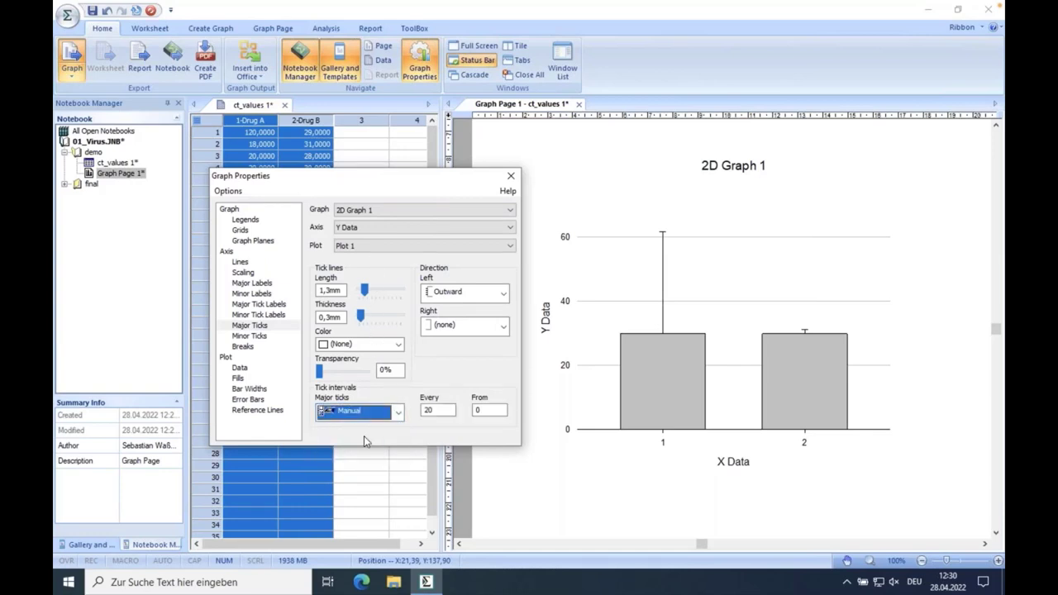
click(441, 410)
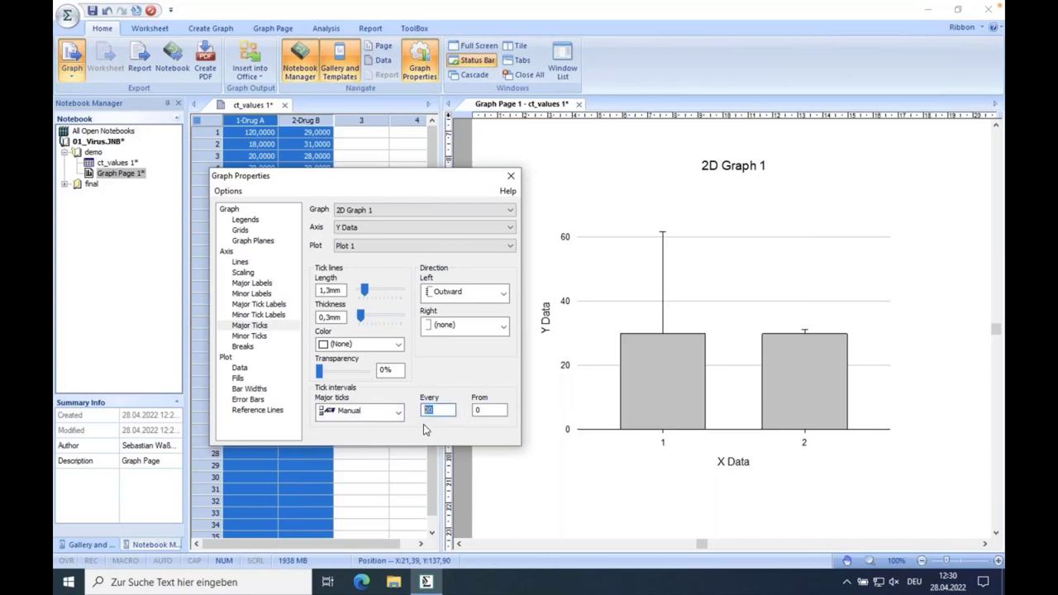
text(10)
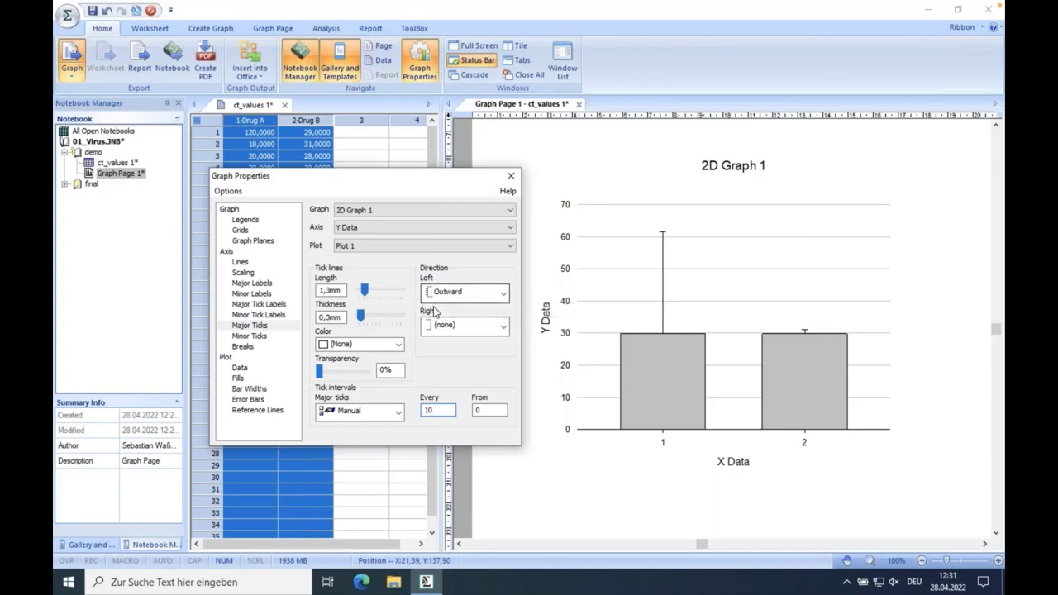
Try (none) as the left direction of the Y axis major ticks and switch it to Inward.
click(503, 293)
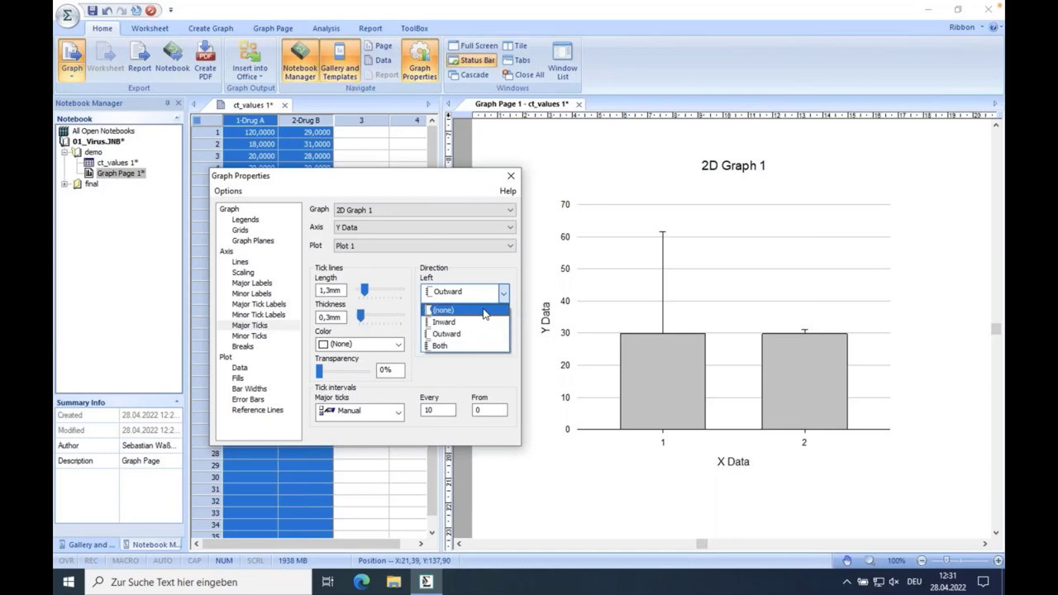
click(487, 310)
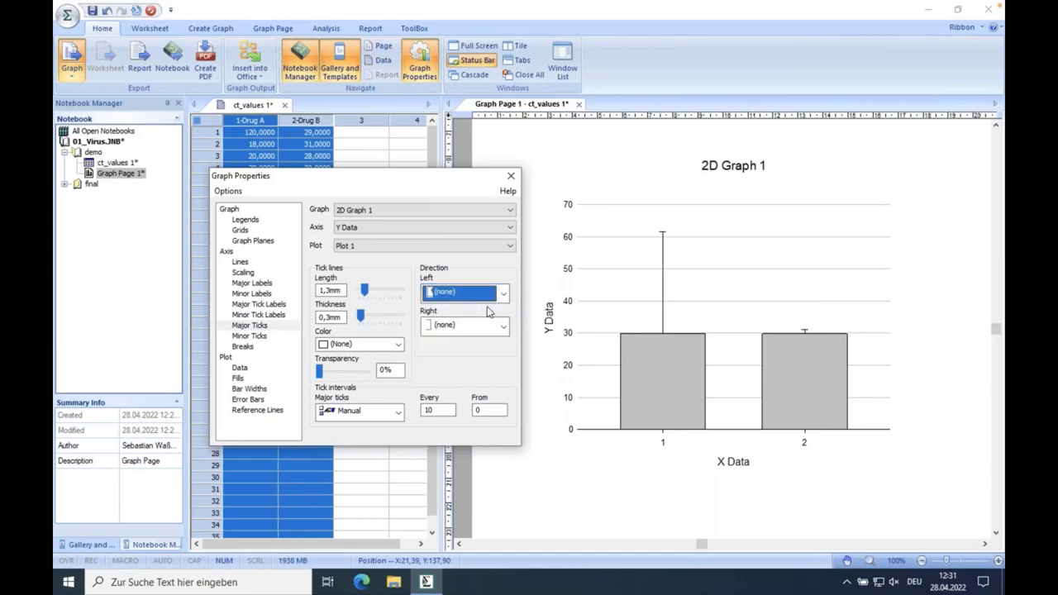
click(503, 294)
click(492, 321)
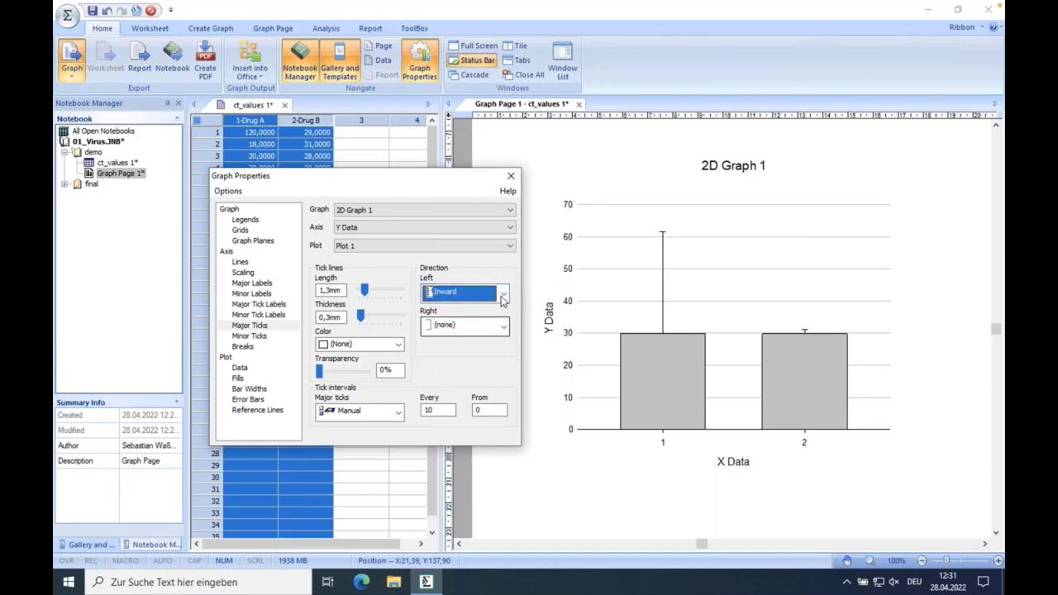
Try Outward as the left direction of the Y axis major ticks and set it to (none).
click(502, 294)
click(488, 334)
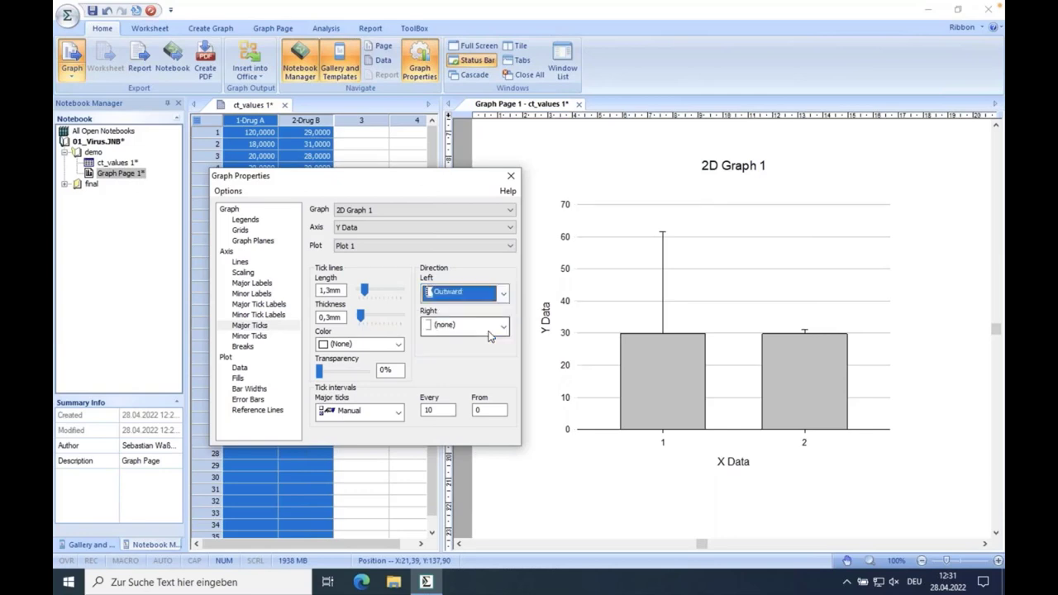
click(503, 294)
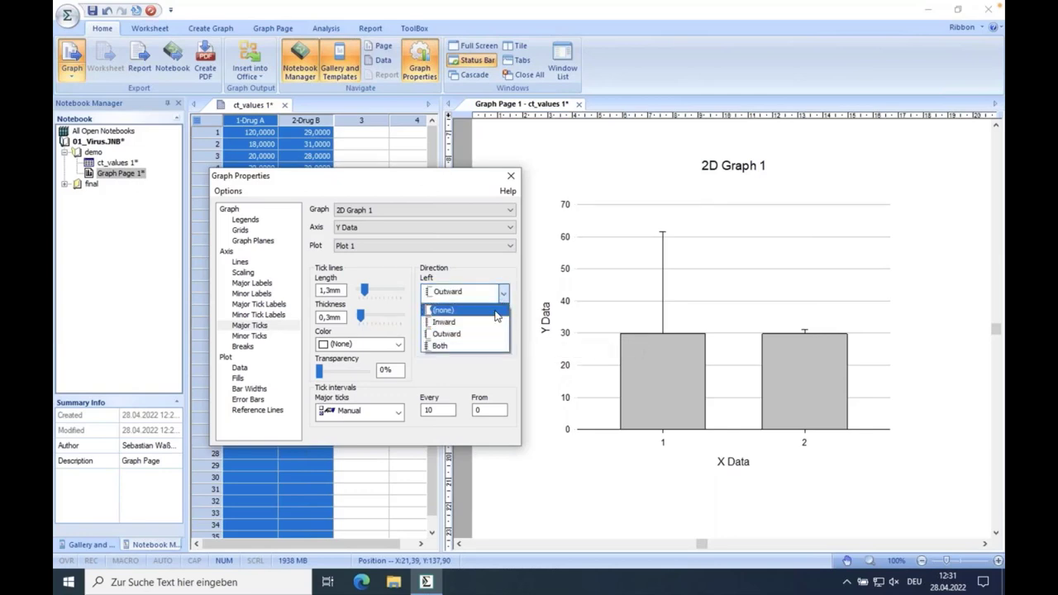
click(493, 308)
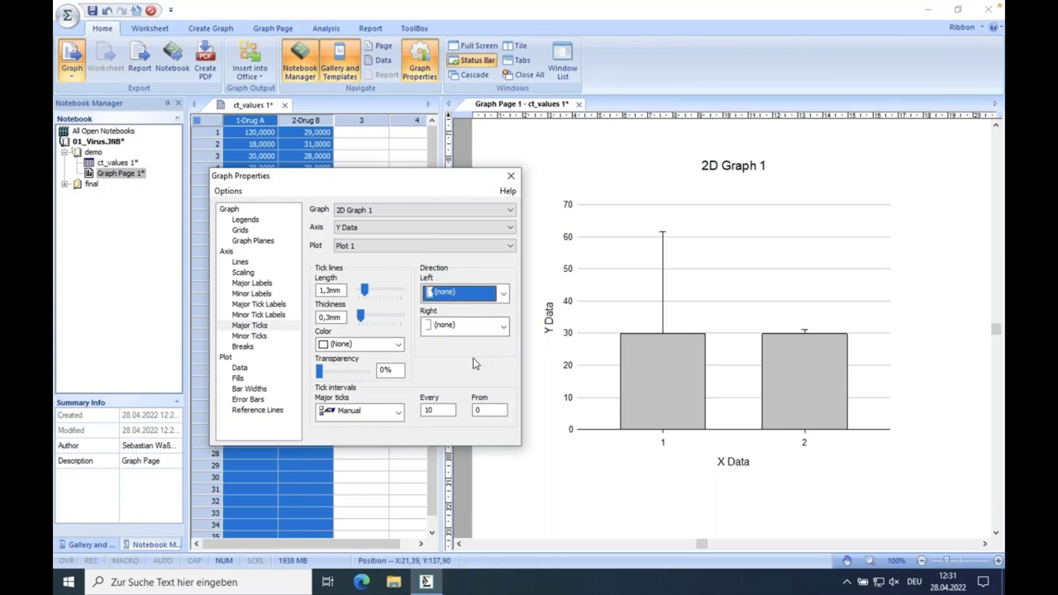
Remove the outline of the Plot 1 bars by setting their pattern and edge color to (None).
drag(442, 177, 411, 145)
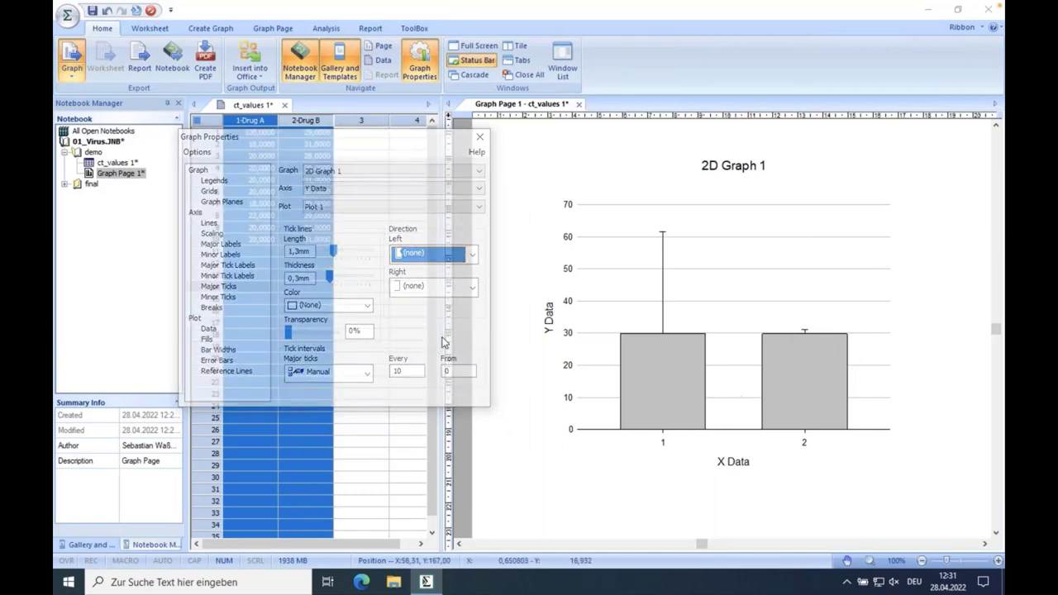
click(207, 340)
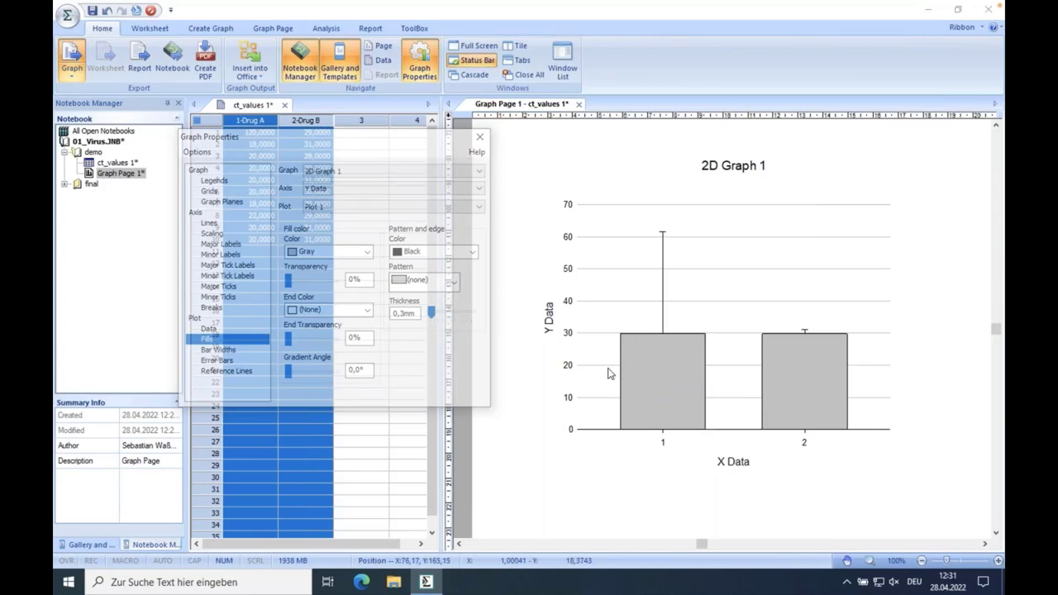
click(473, 252)
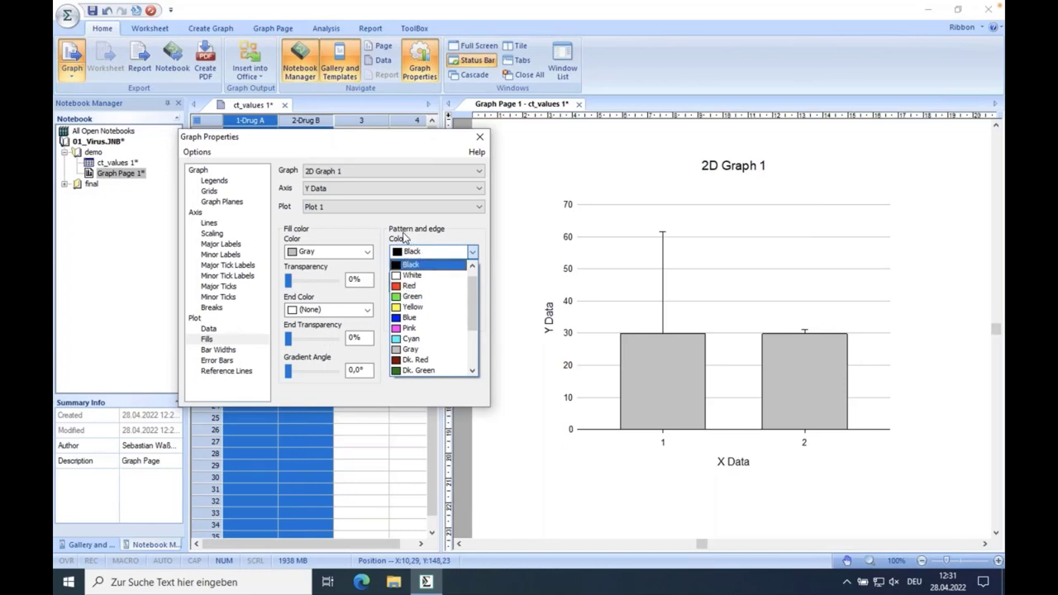
click(360, 237)
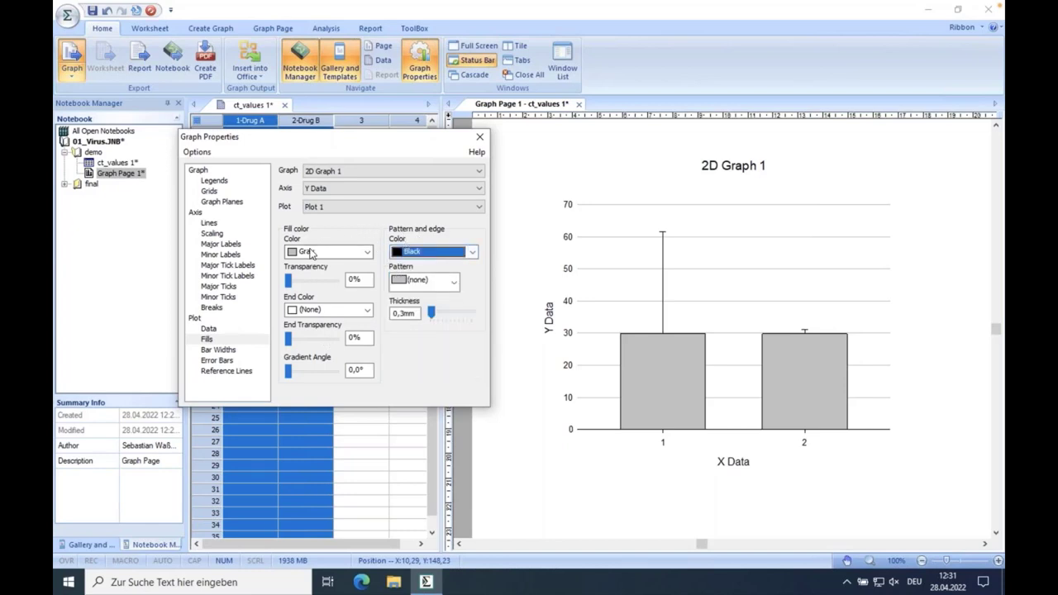
click(471, 252)
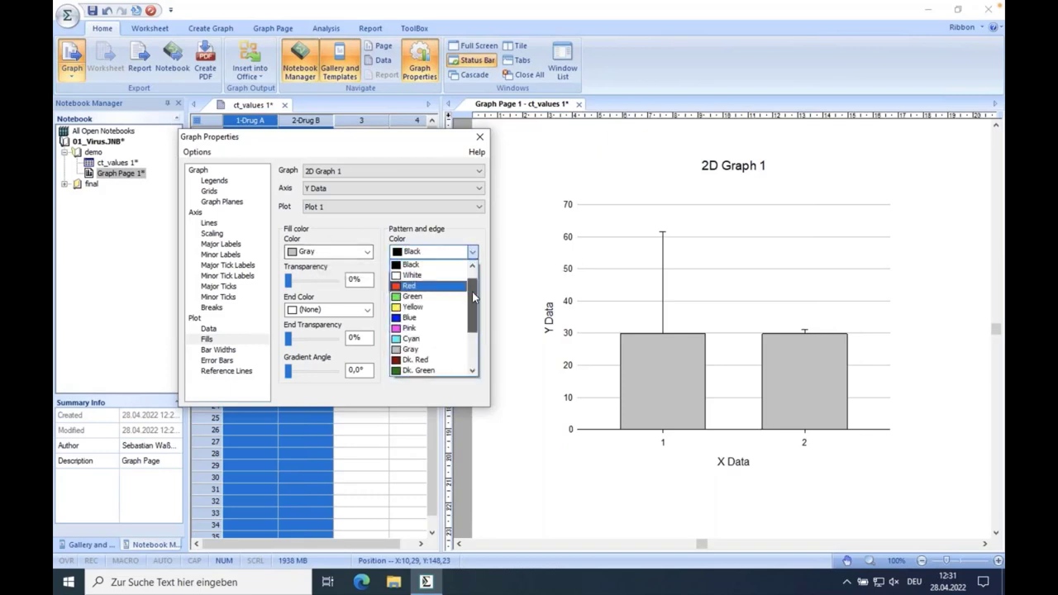
drag(474, 296, 472, 331)
scroll(471, 337, up, 3)
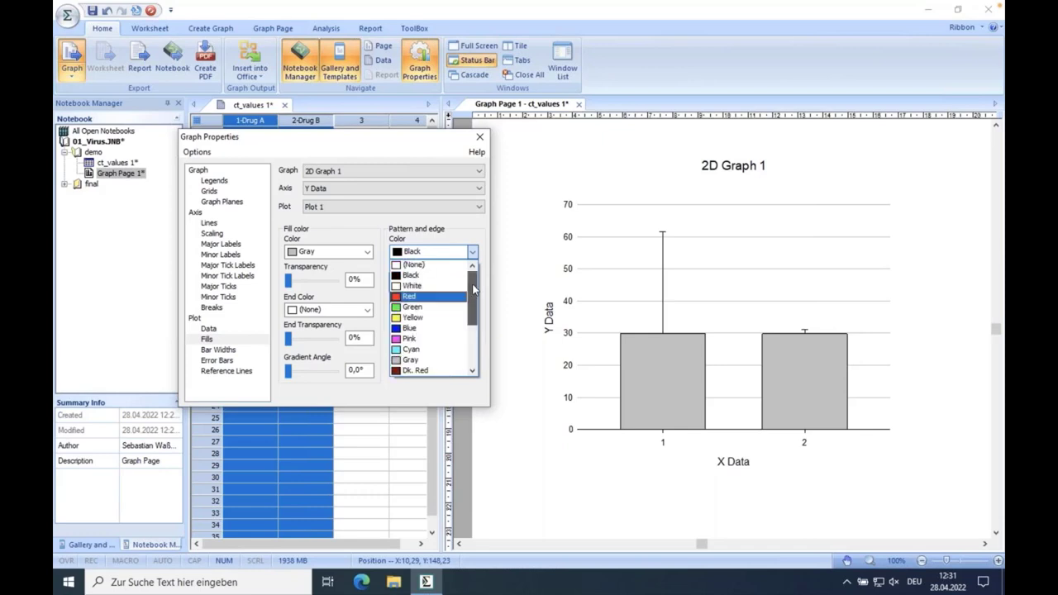
click(418, 264)
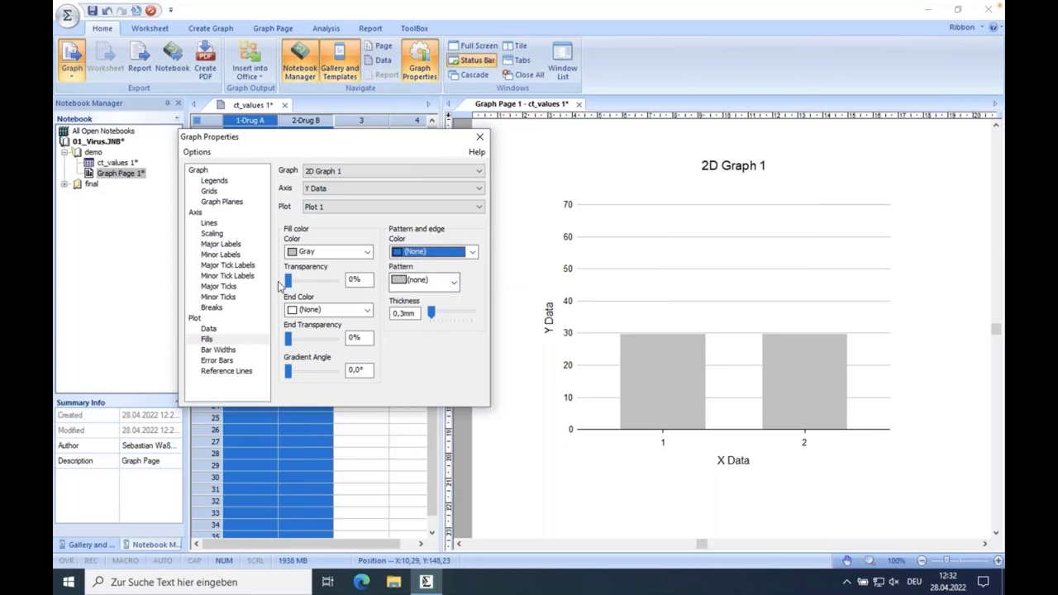
Set the line color of the Plot 1 error bars to Black.
click(228, 362)
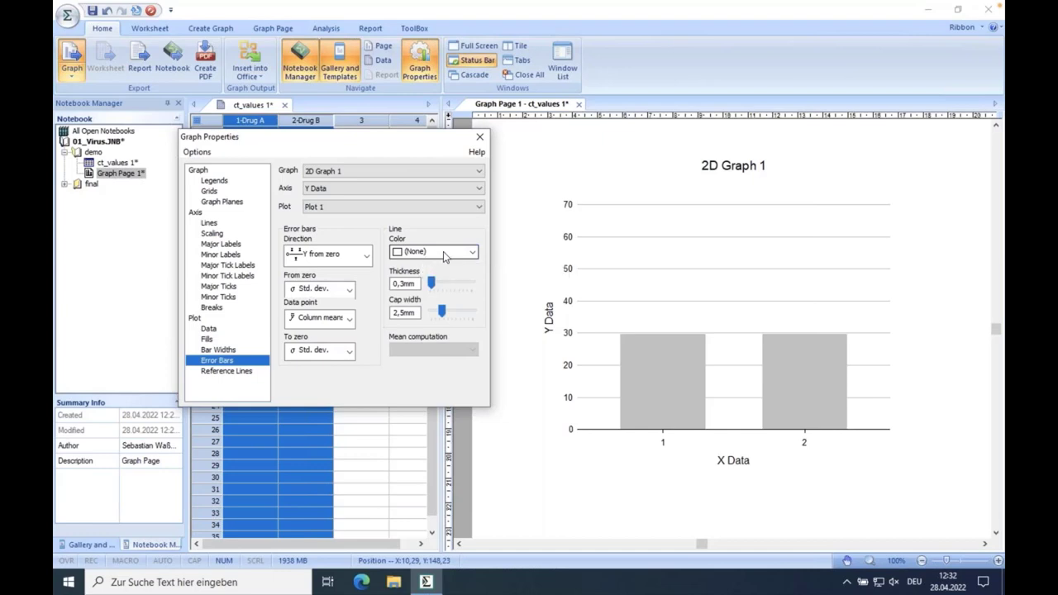
click(472, 254)
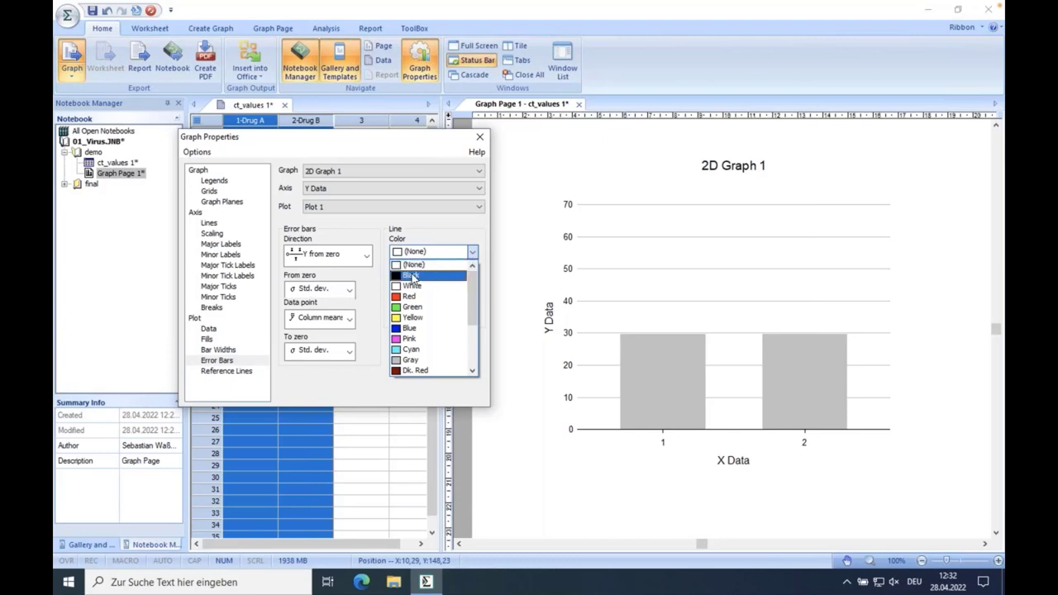
click(412, 276)
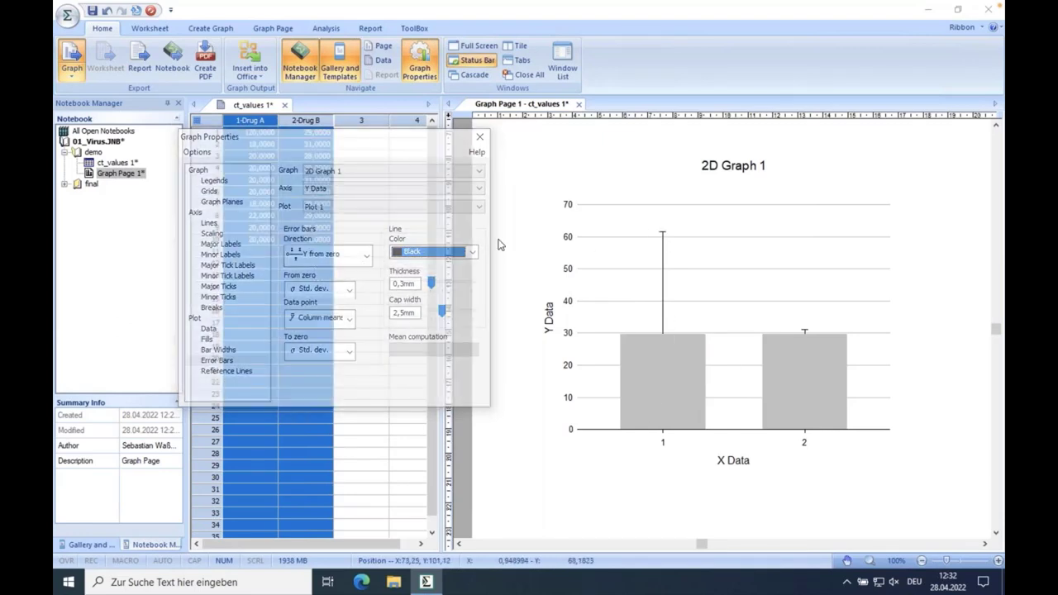
Try Y both as the error bar direction, compare it with Y from zero, and switch back to Y from zero.
click(364, 253)
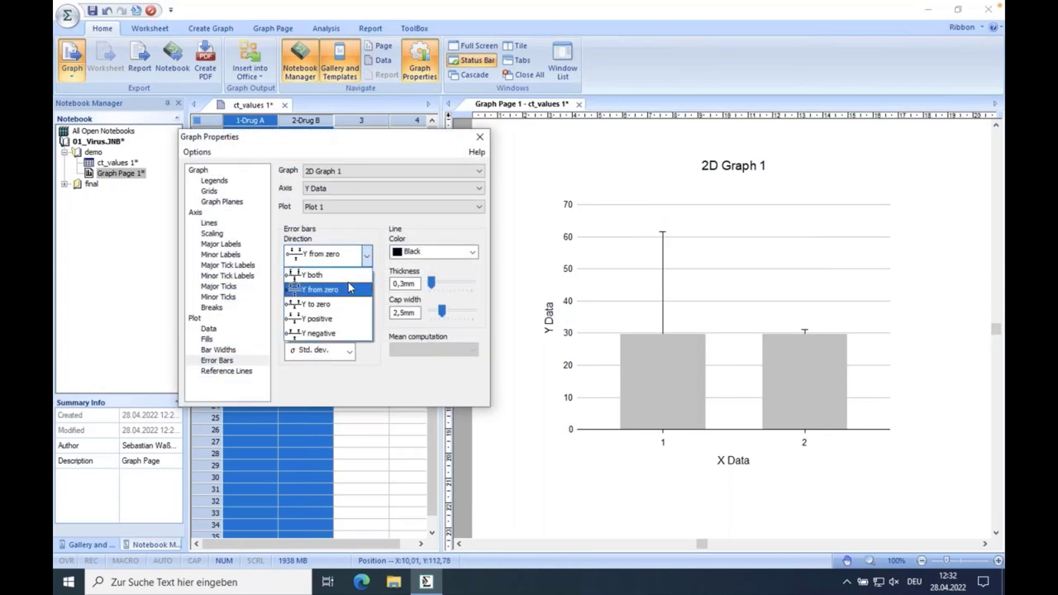
click(347, 278)
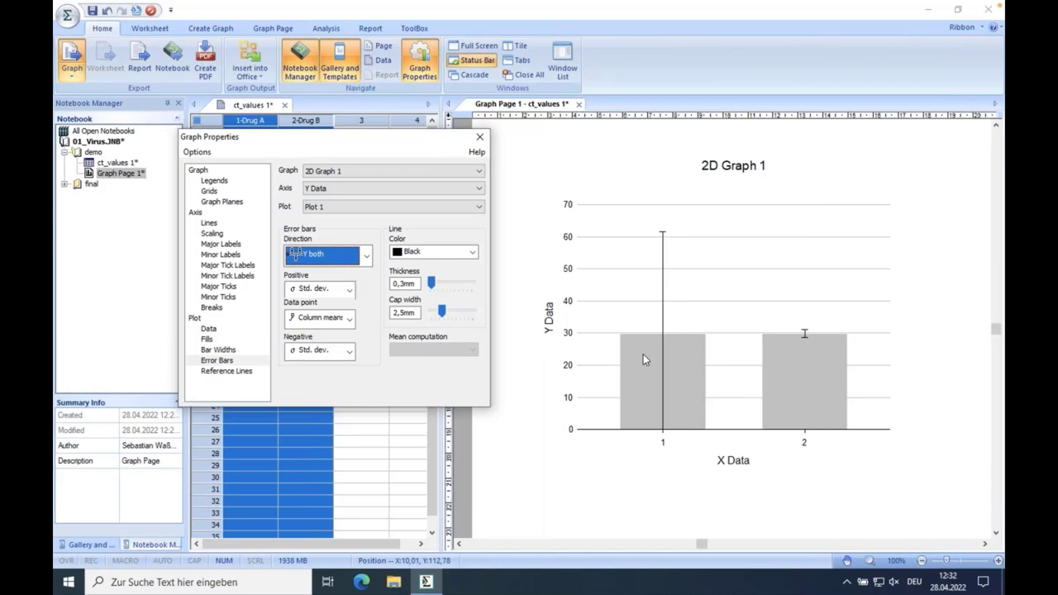
mouse_move(663, 338)
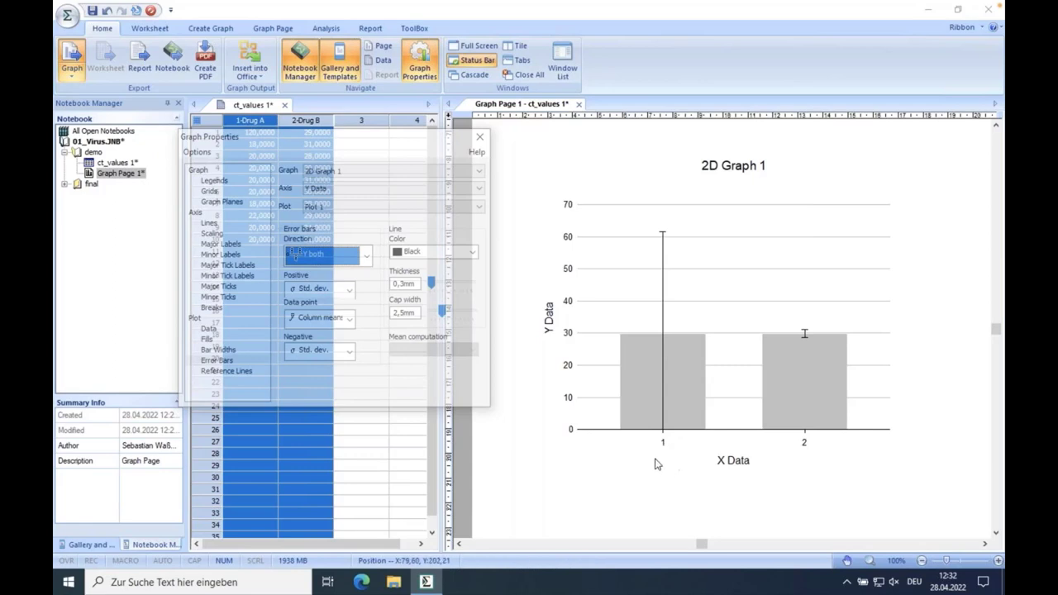
click(365, 256)
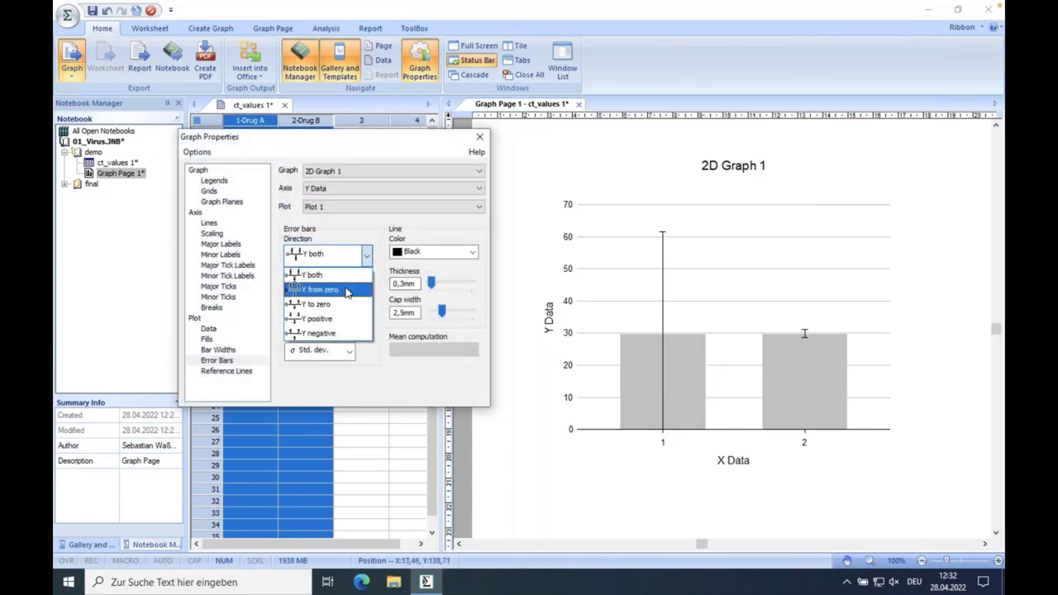
click(347, 290)
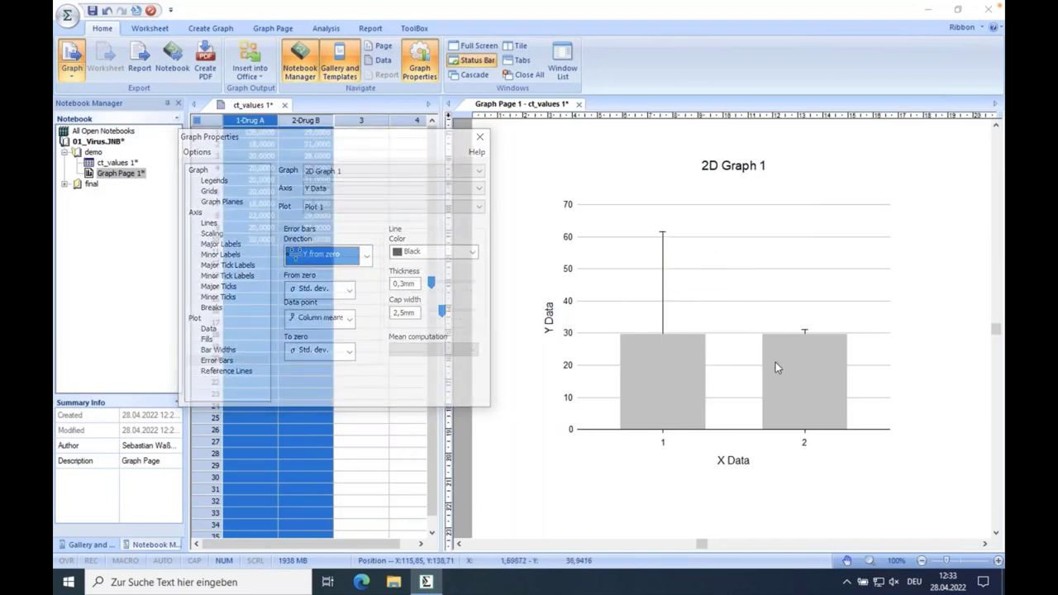
click(365, 255)
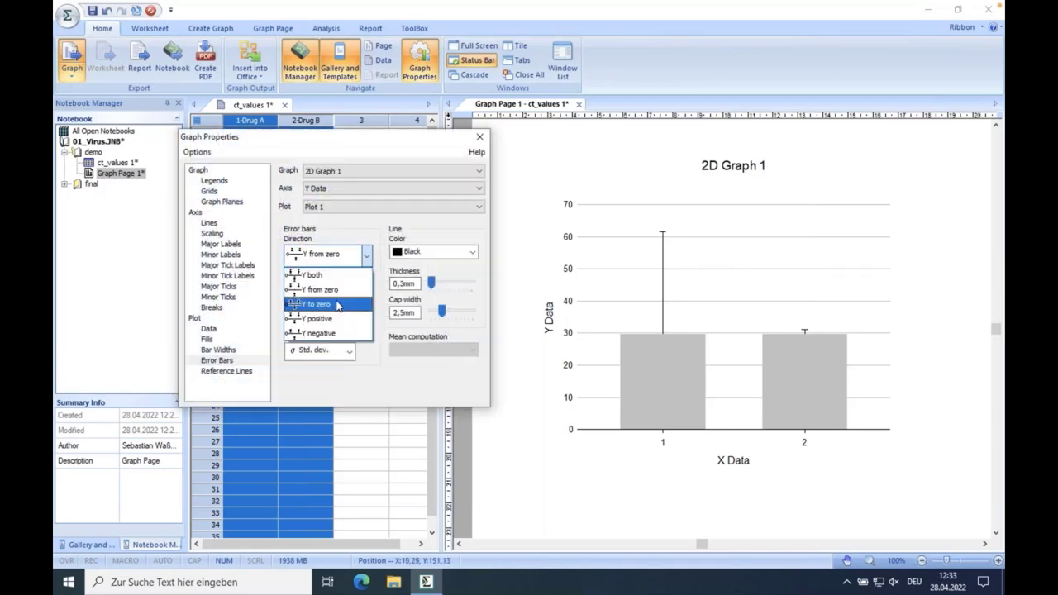
click(314, 275)
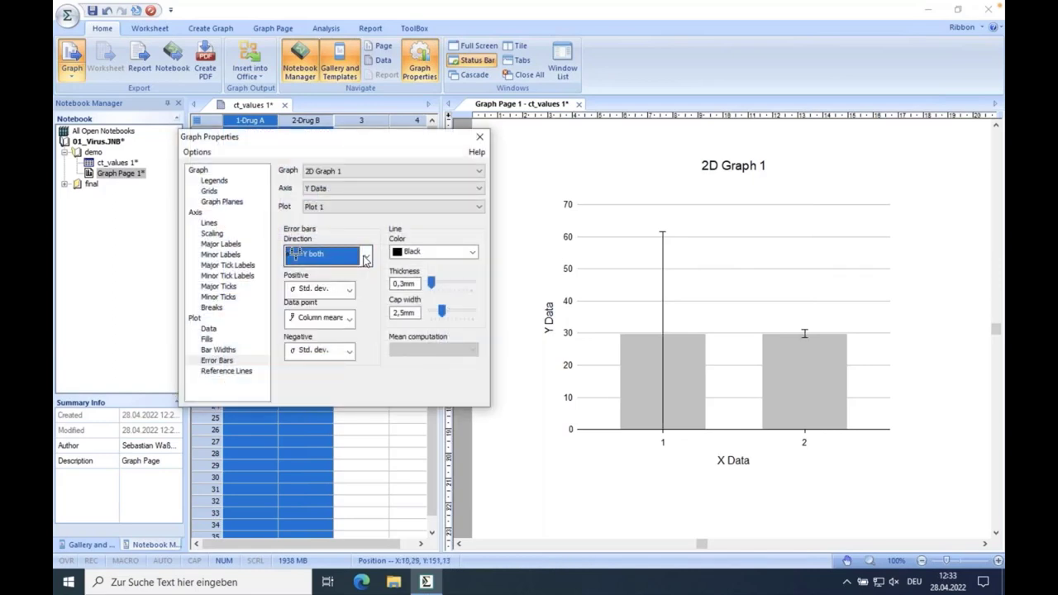
click(365, 258)
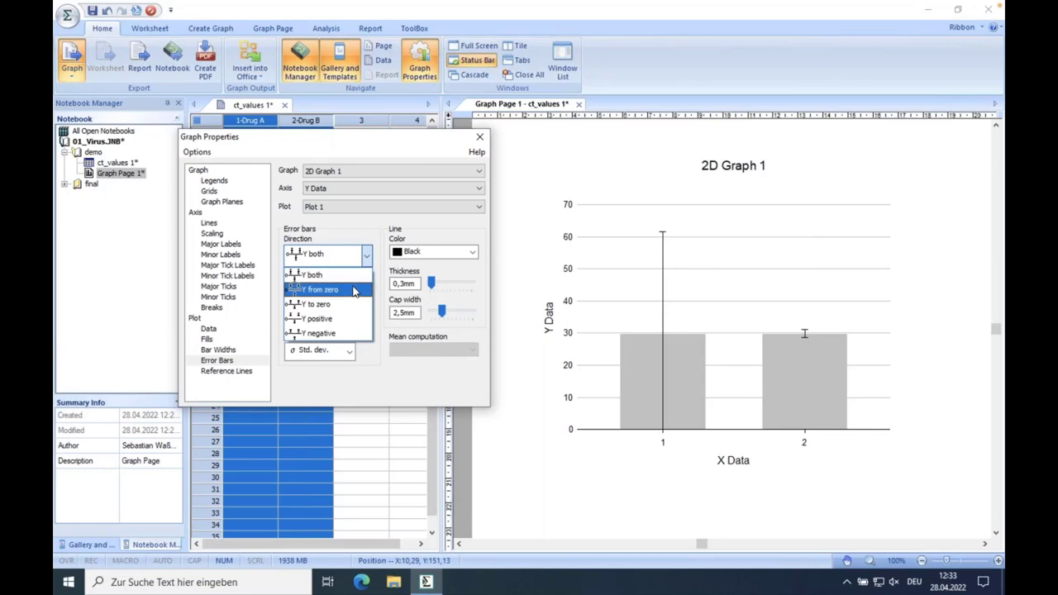
click(353, 291)
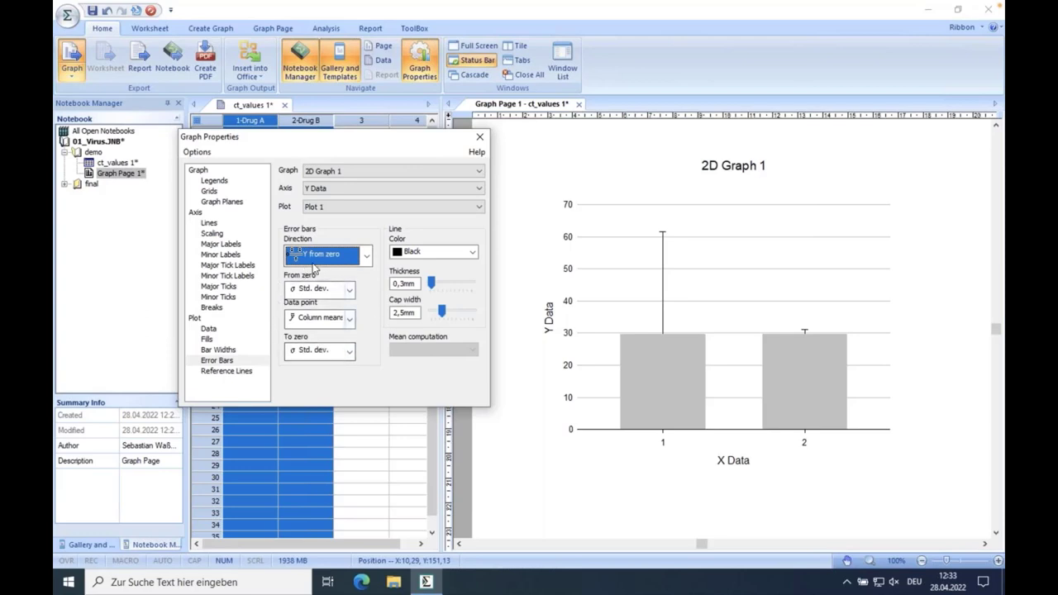
Review the error bars' From zero statistics and Data point choices, keeping Std. dev. and Column means.
click(348, 289)
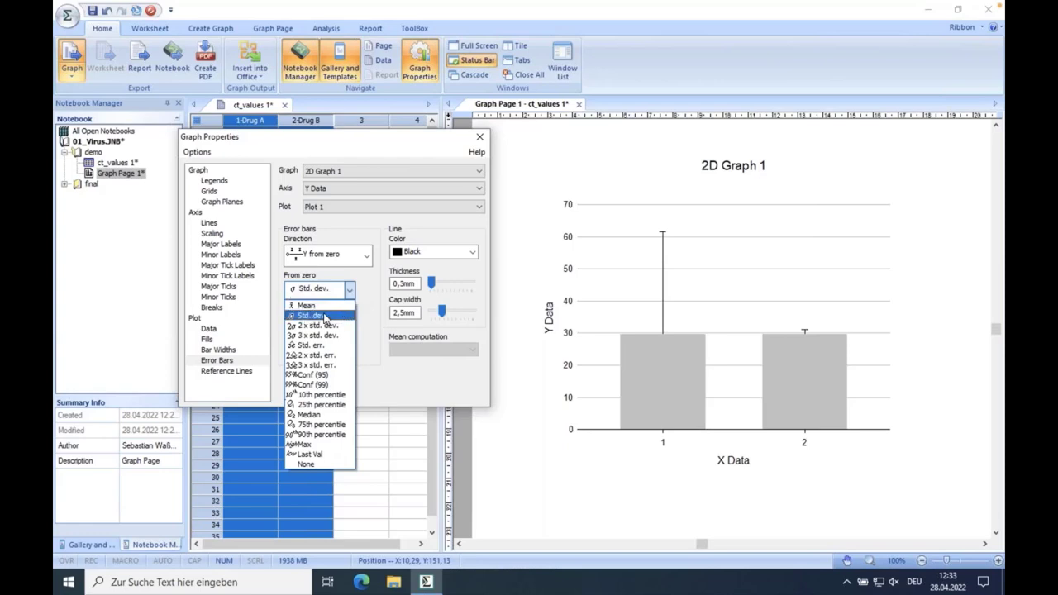
click(325, 316)
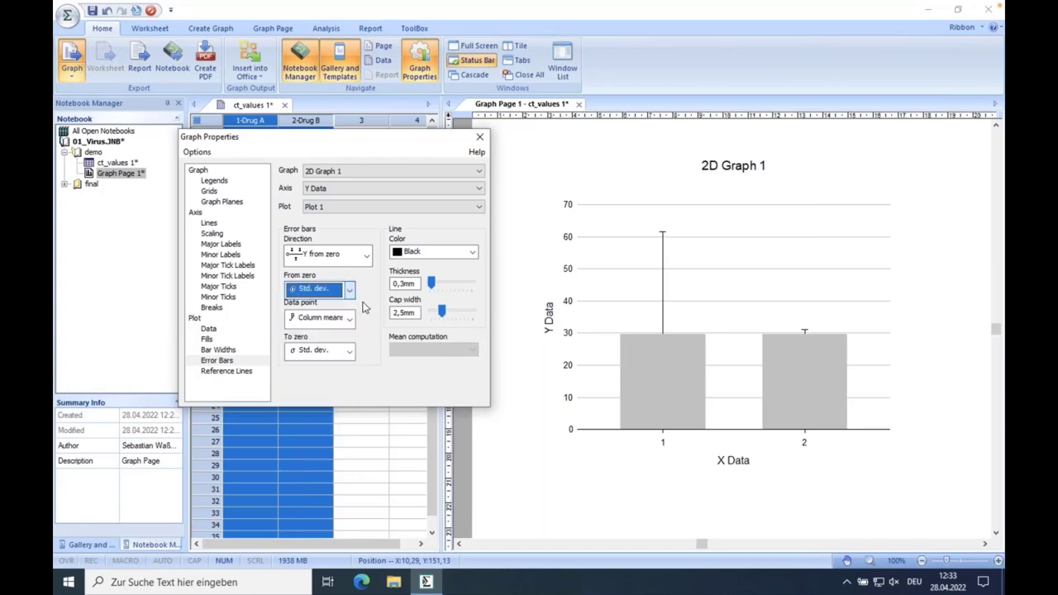
click(348, 321)
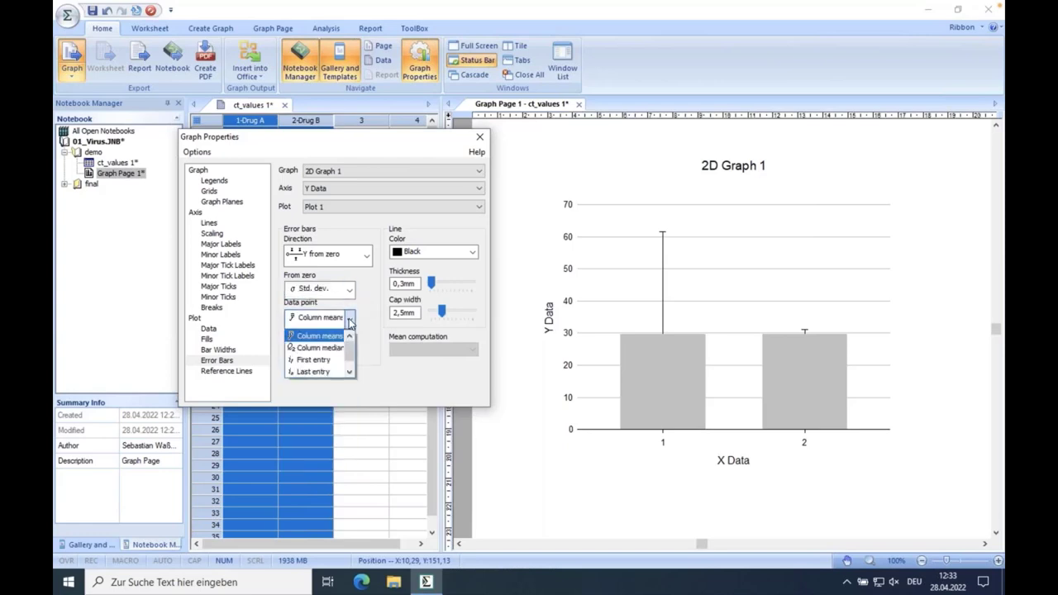
click(349, 372)
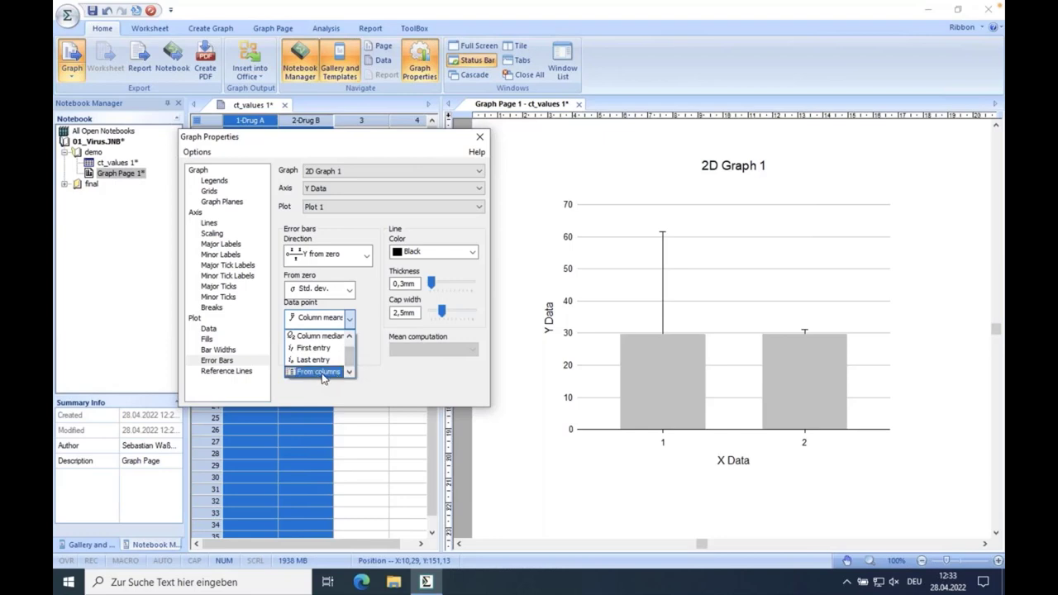
click(380, 332)
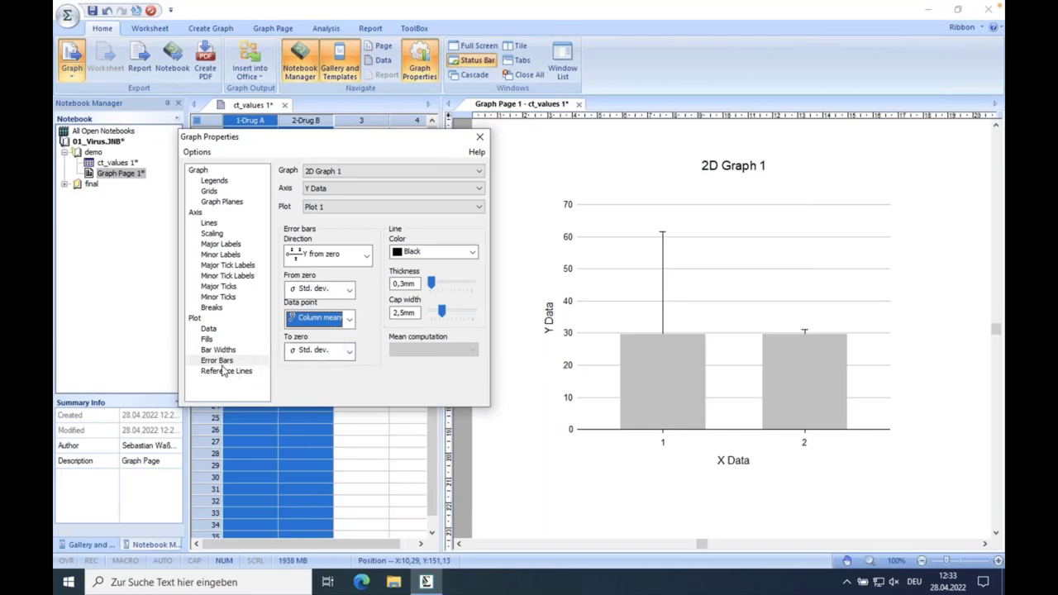
Set the fill color of the Plot 1 bars to Dk. Yellow.
click(207, 340)
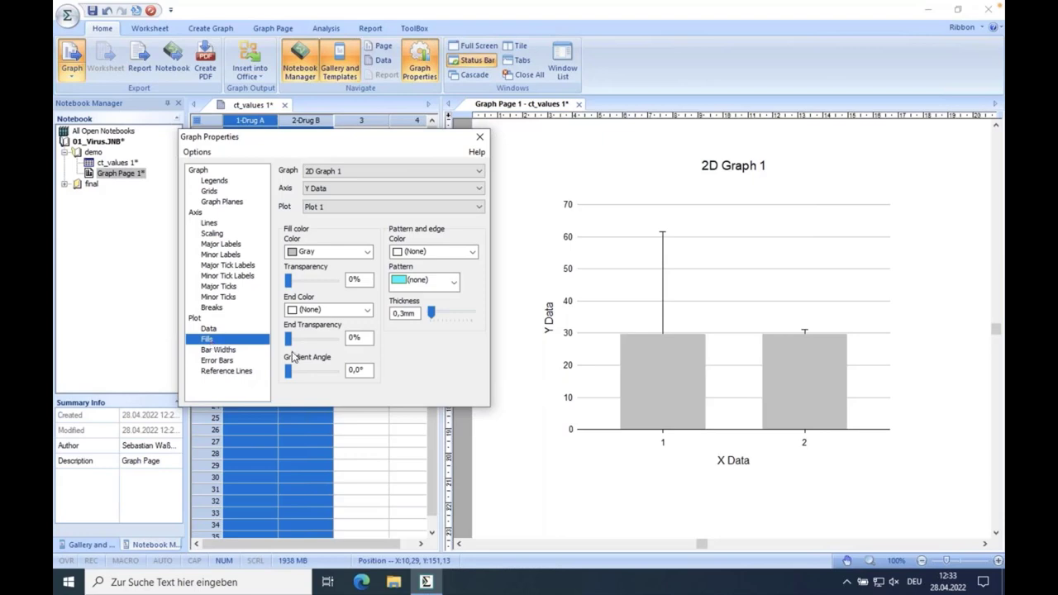
mouse_move(695, 363)
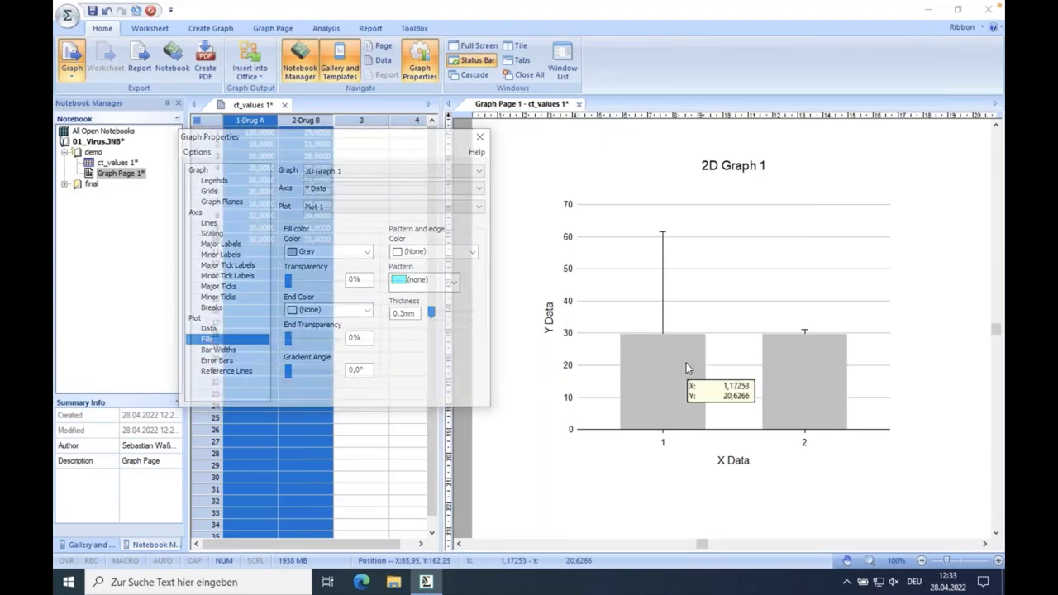
mouse_move(790, 386)
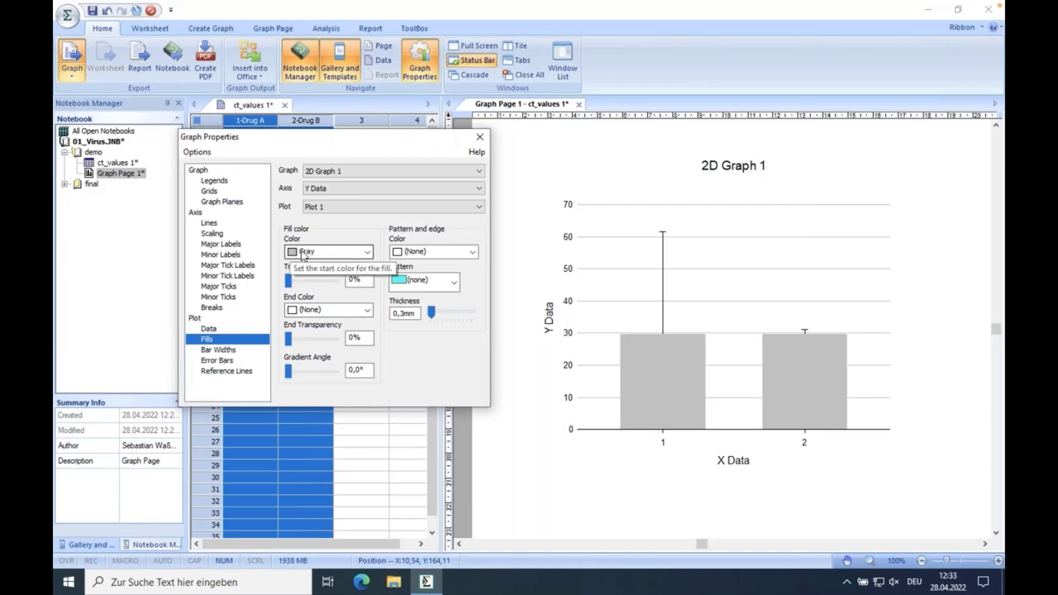
click(368, 259)
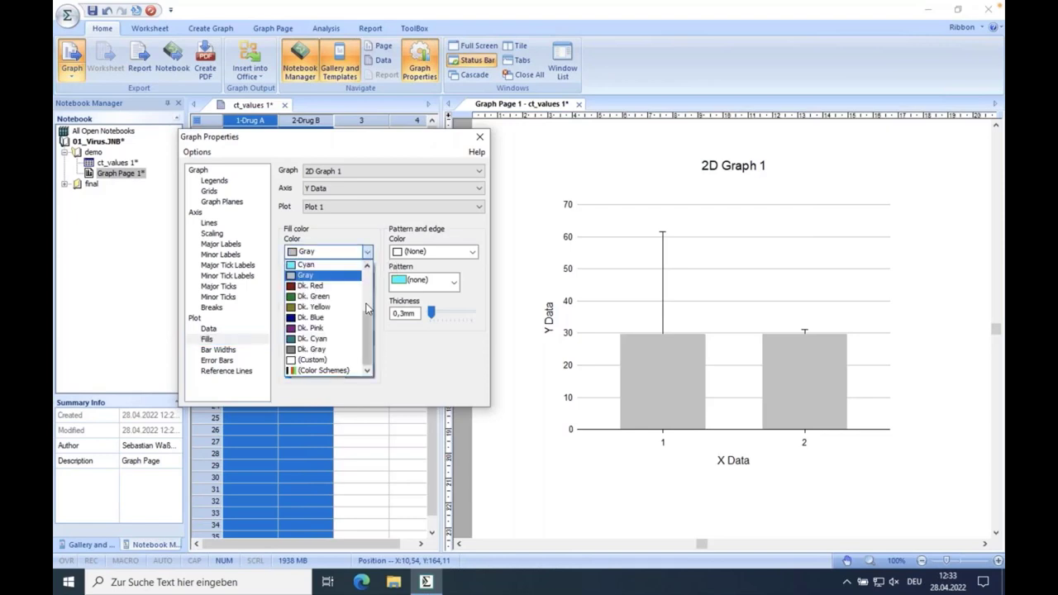
scroll(368, 269, up, 3)
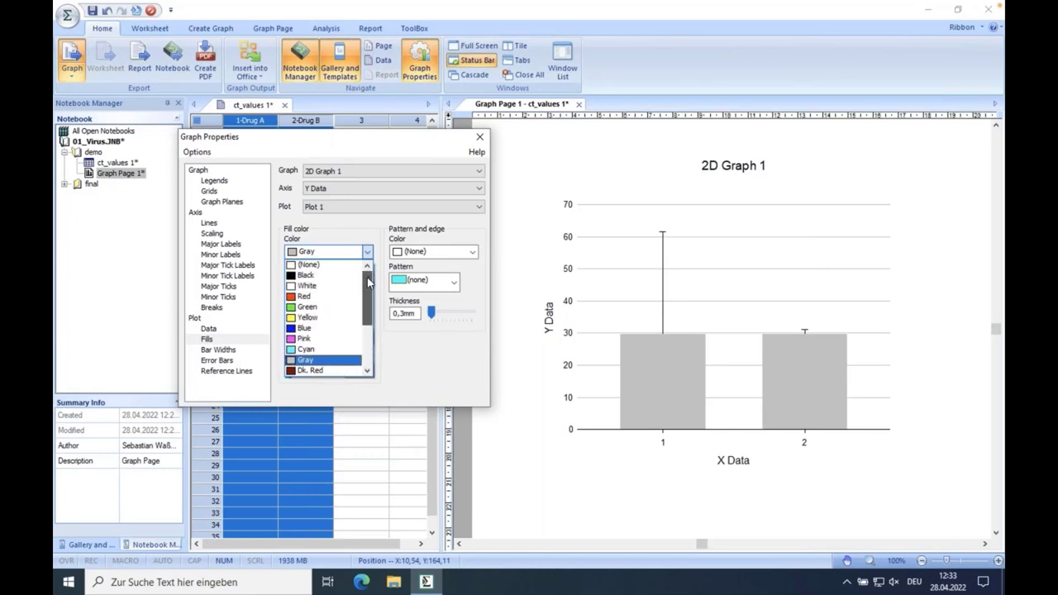
scroll(363, 310, down, 1)
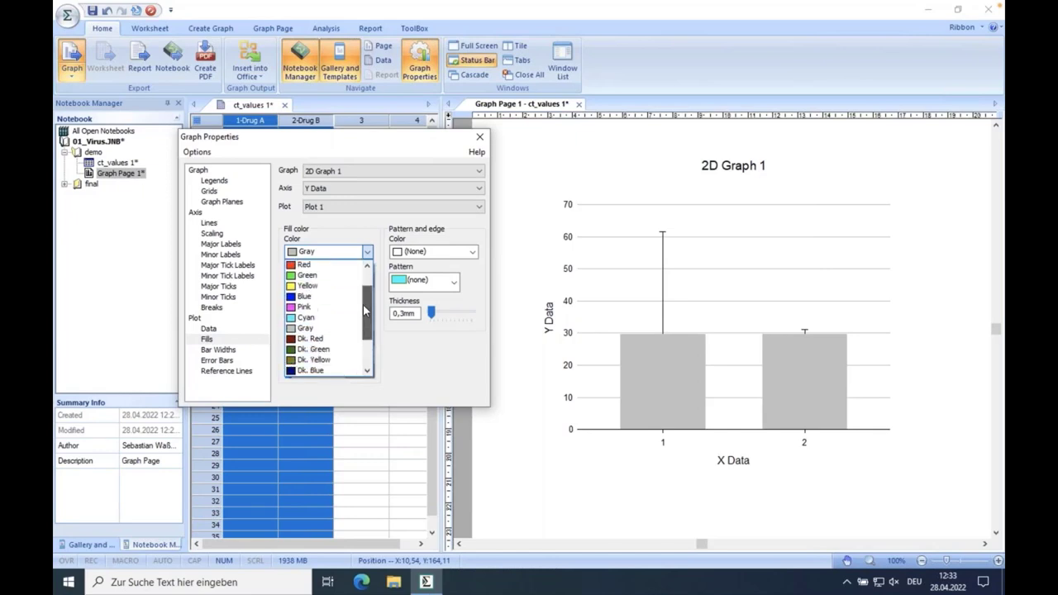
scroll(364, 310, down, 2)
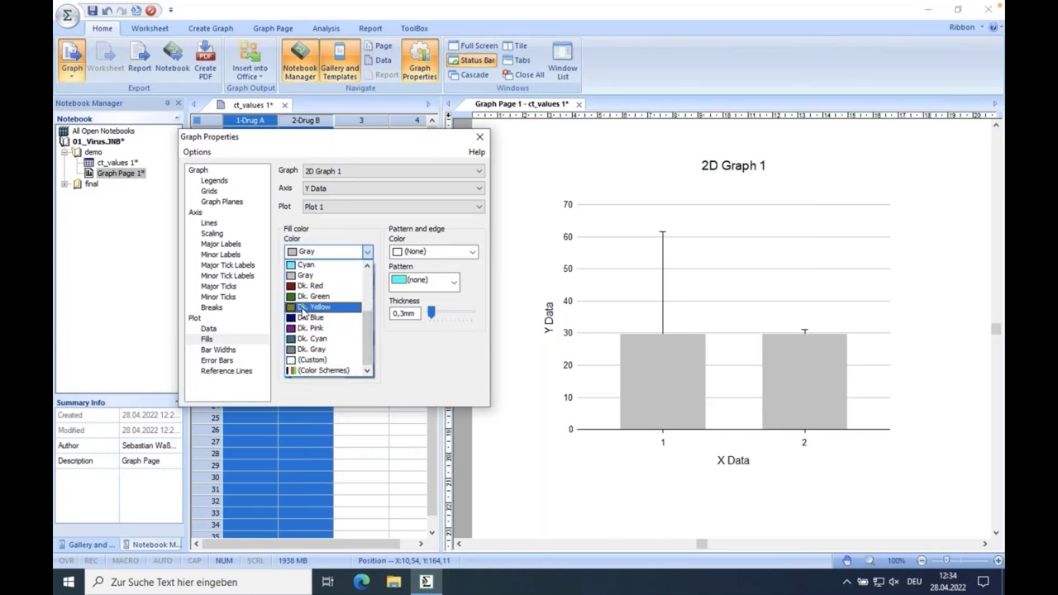
click(302, 309)
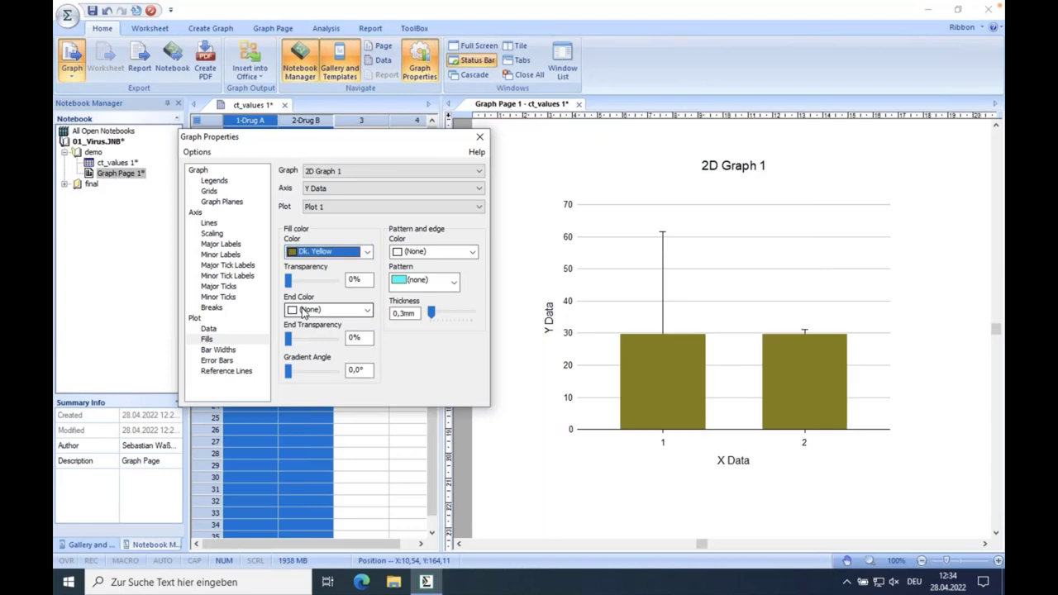
Examine the extended color definition options of the custom color picker for the Plot 1 bar fill and cancel it.
click(363, 253)
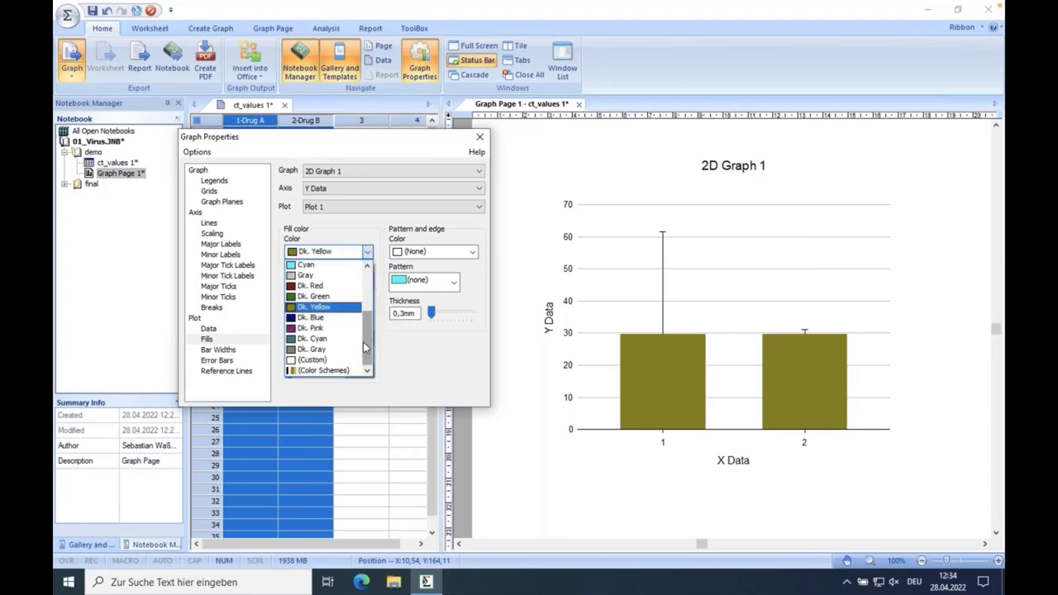
click(312, 362)
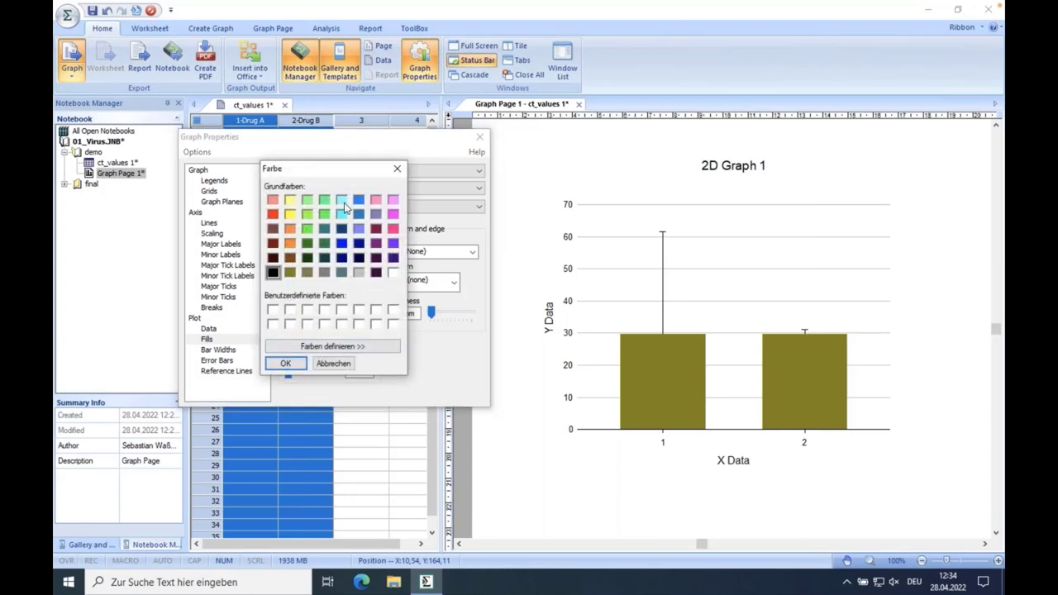
click(353, 347)
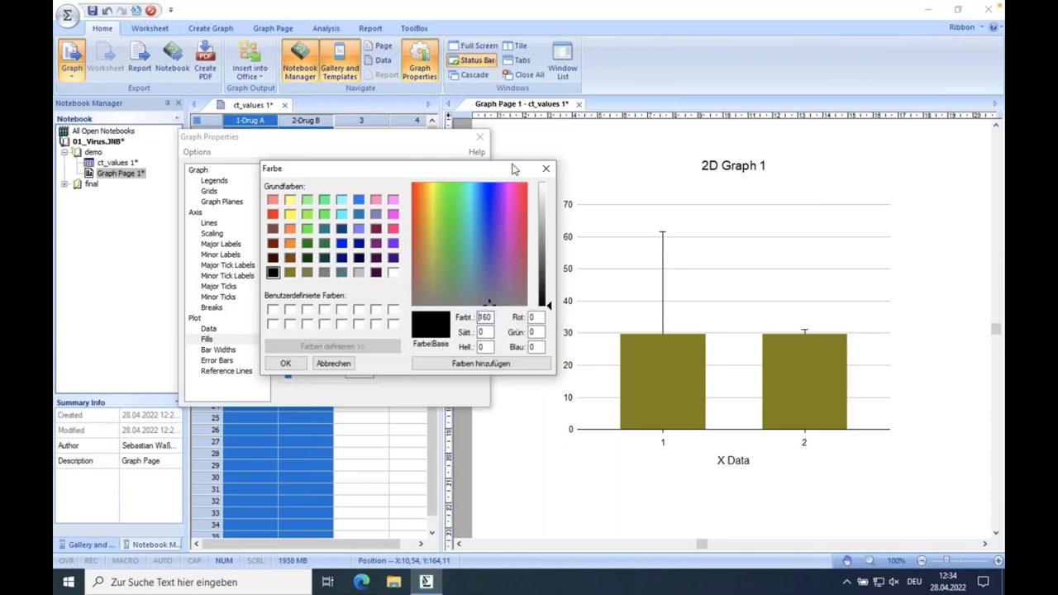
drag(516, 169, 502, 176)
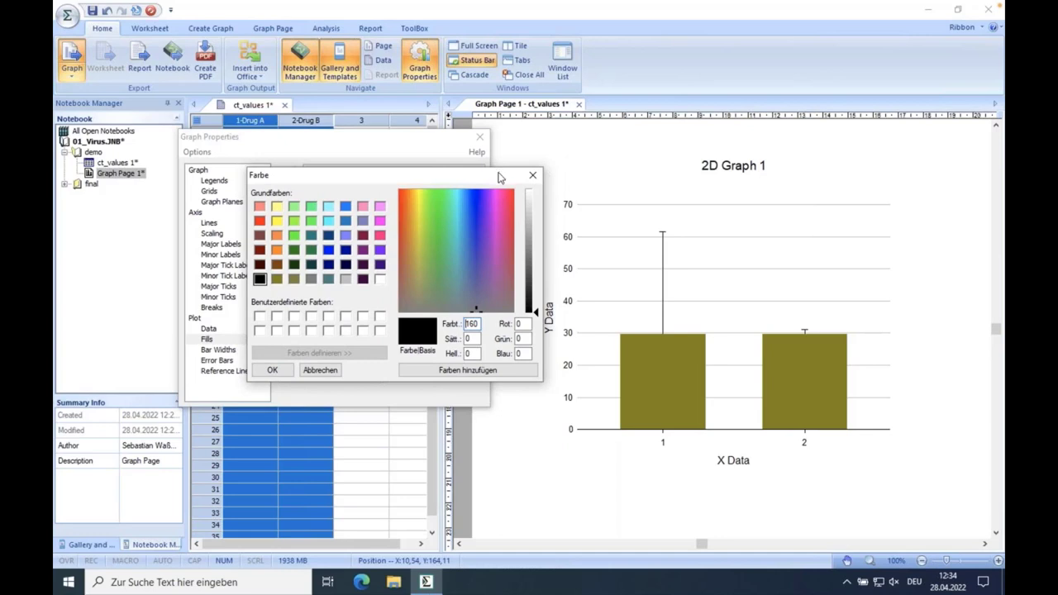
drag(499, 177, 496, 186)
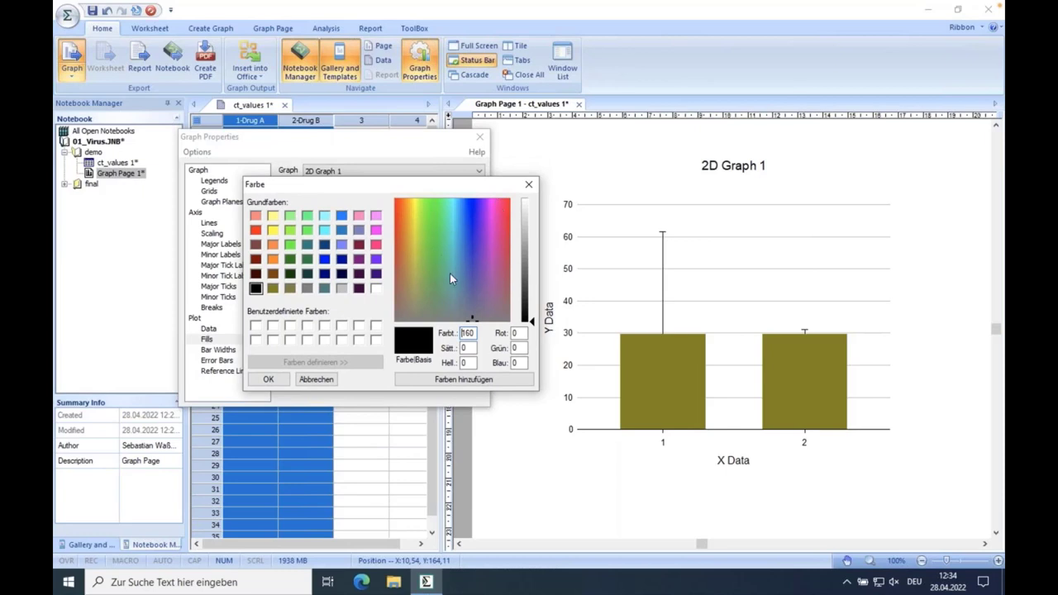
click(321, 383)
Preview the Forest color scheme for the Plot 1 bars' end color and apply the Party scheme instead.
click(367, 310)
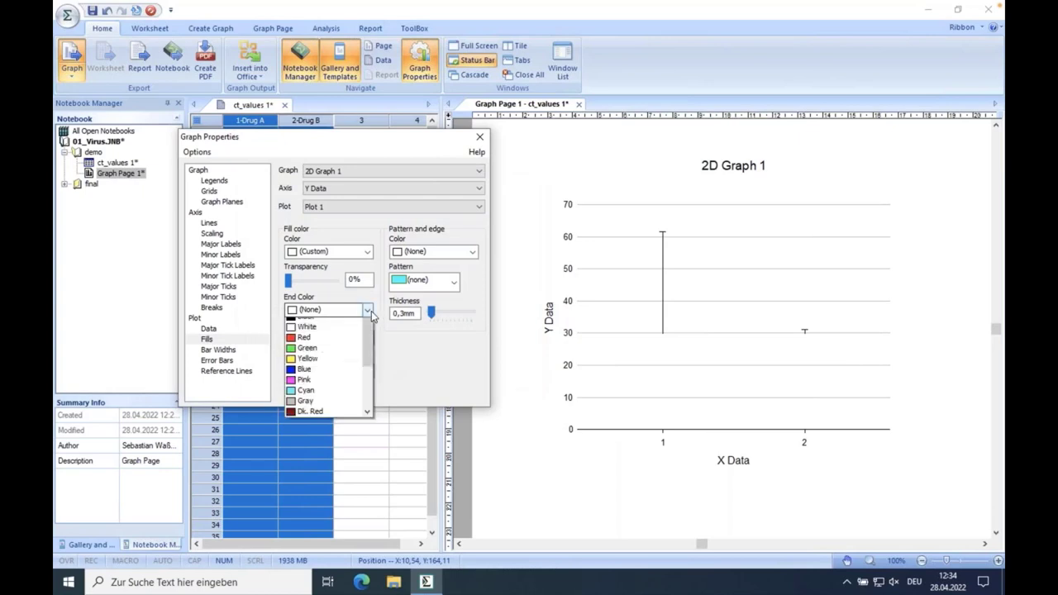
scroll(365, 379, down, 3)
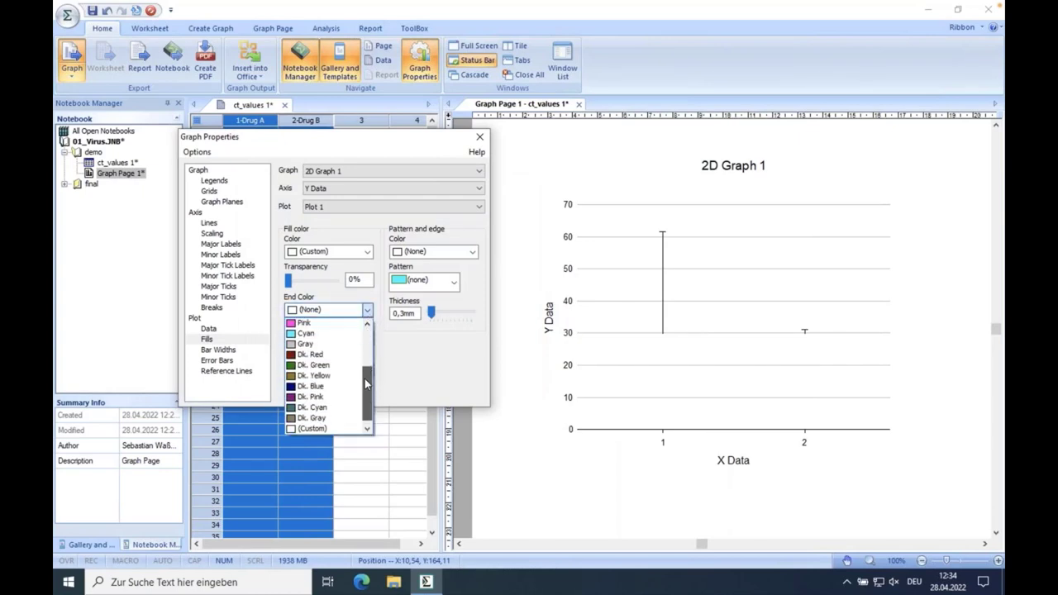
scroll(364, 378, down, 1)
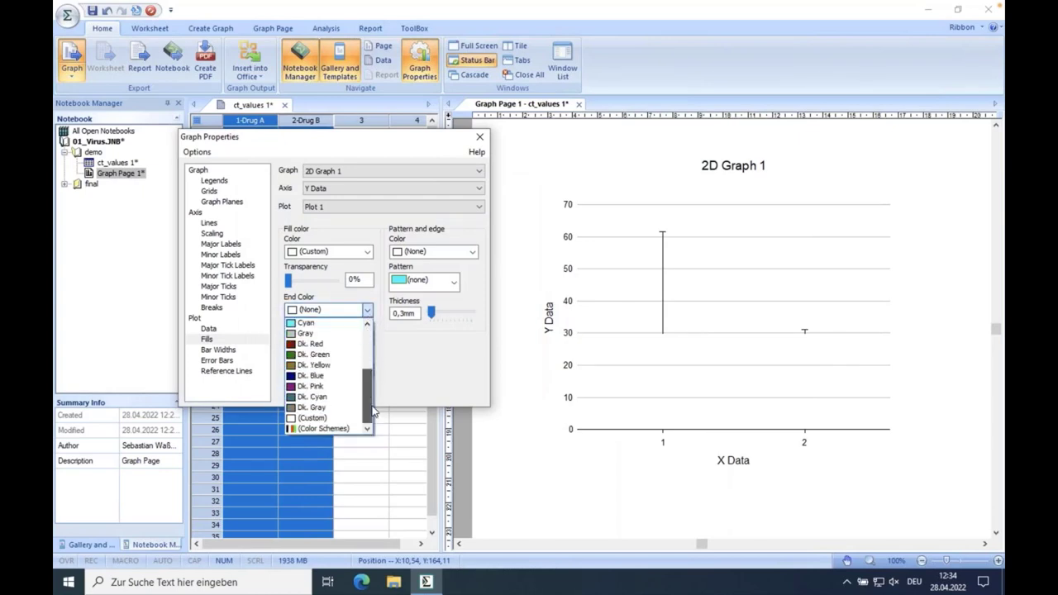
click(328, 429)
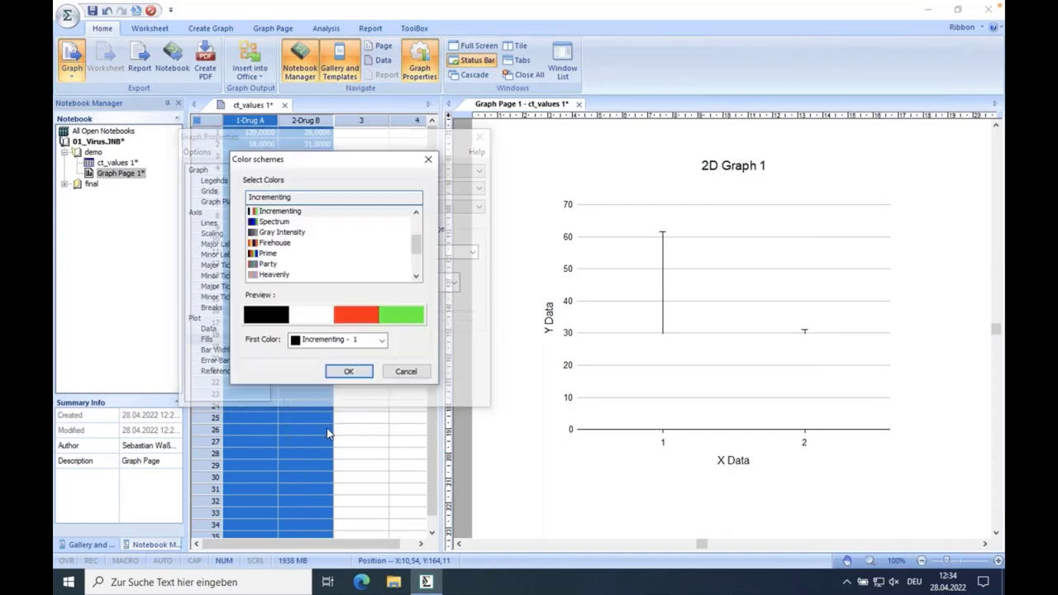
mouse_move(416, 242)
mouse_down()
mouse_move(415, 263)
mouse_move(416, 238)
mouse_up()
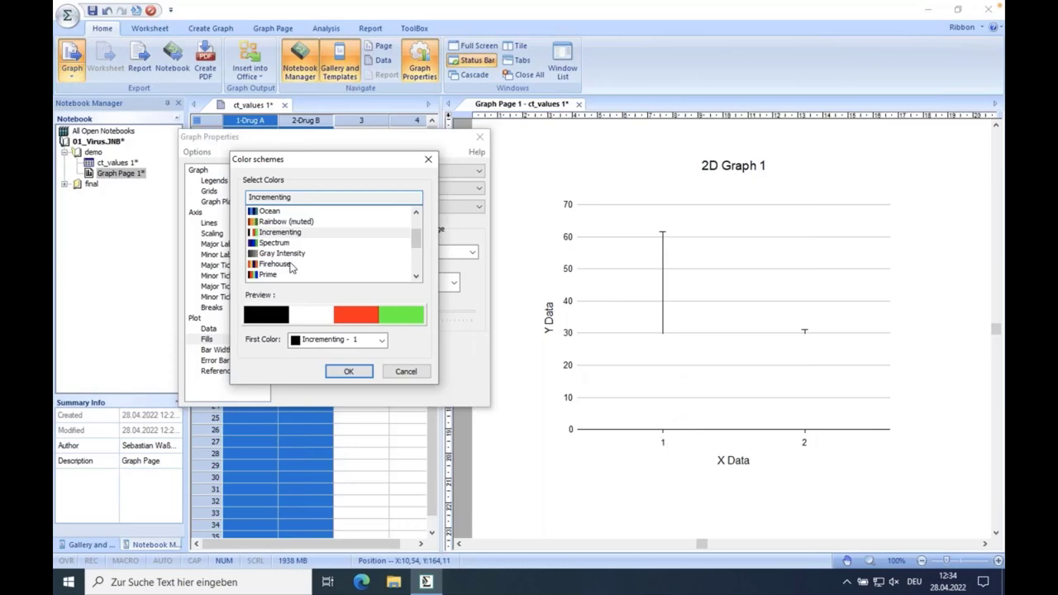
scroll(282, 258, up, 1)
scroll(283, 259, up, 1)
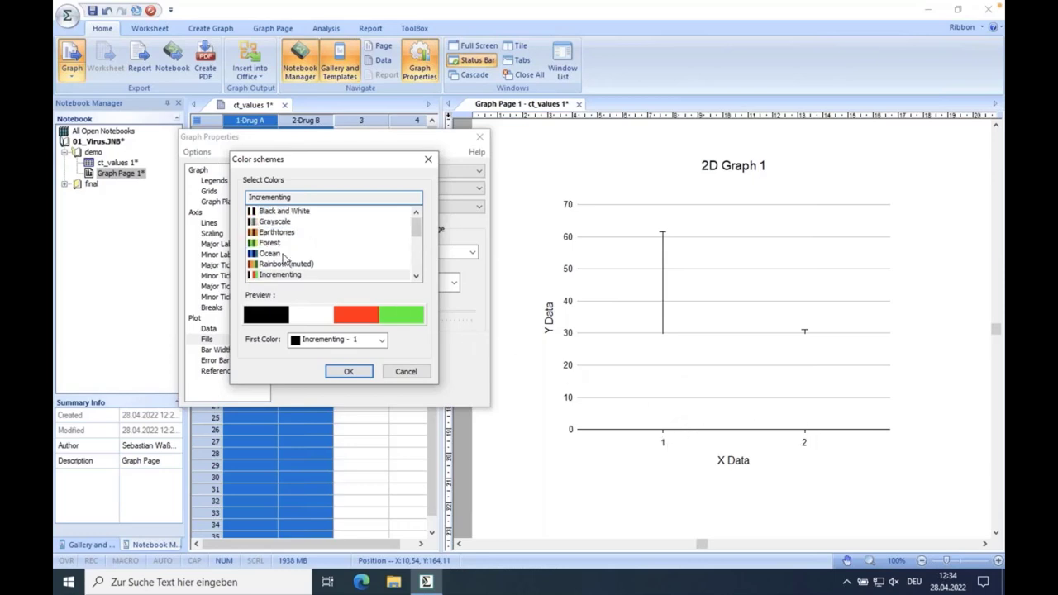
click(270, 244)
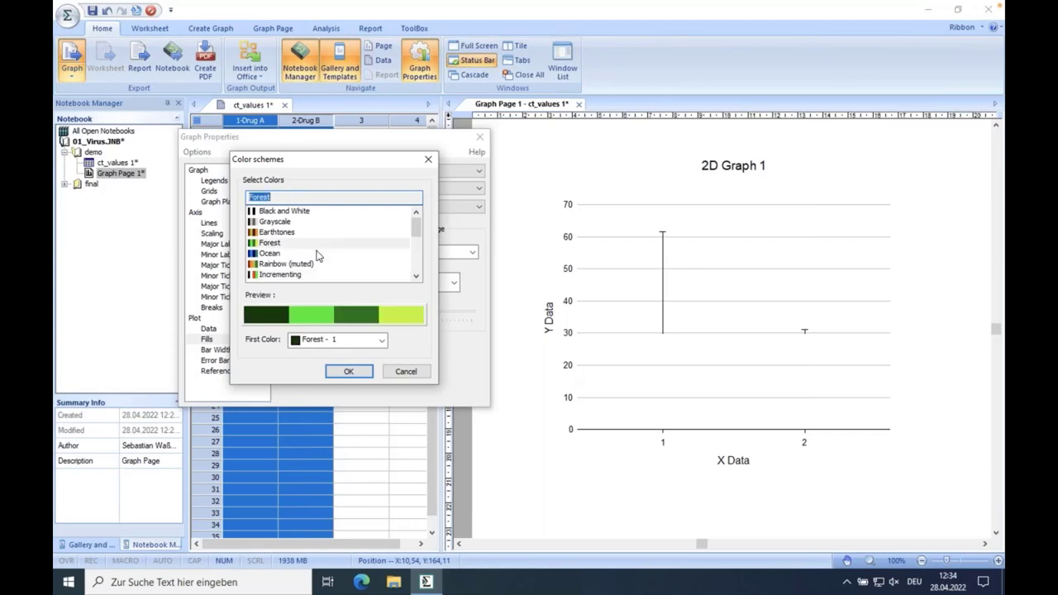
scroll(318, 256, down, 1)
drag(416, 241, 416, 251)
click(266, 245)
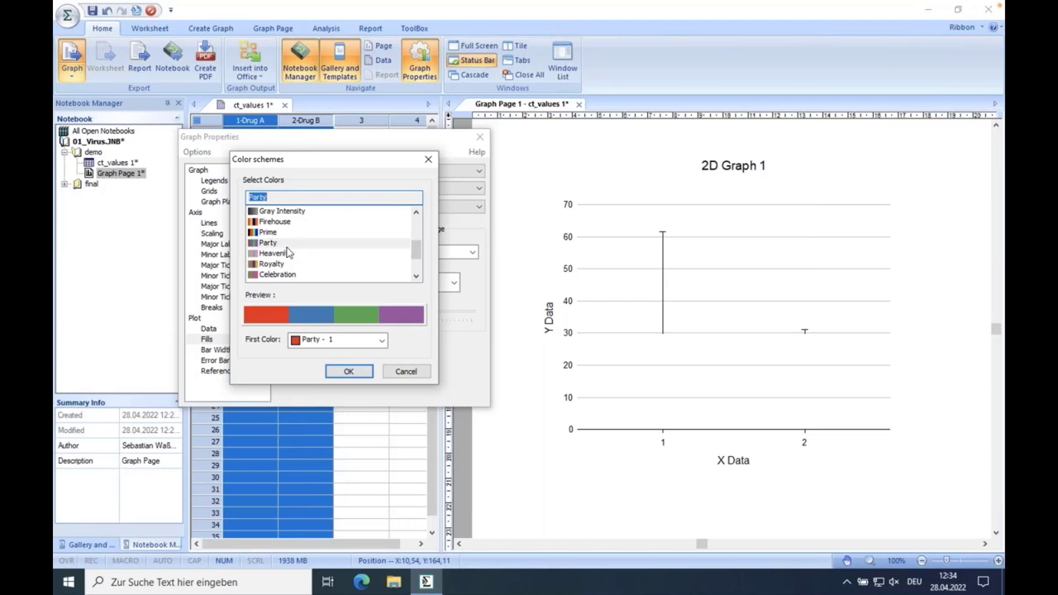
click(358, 373)
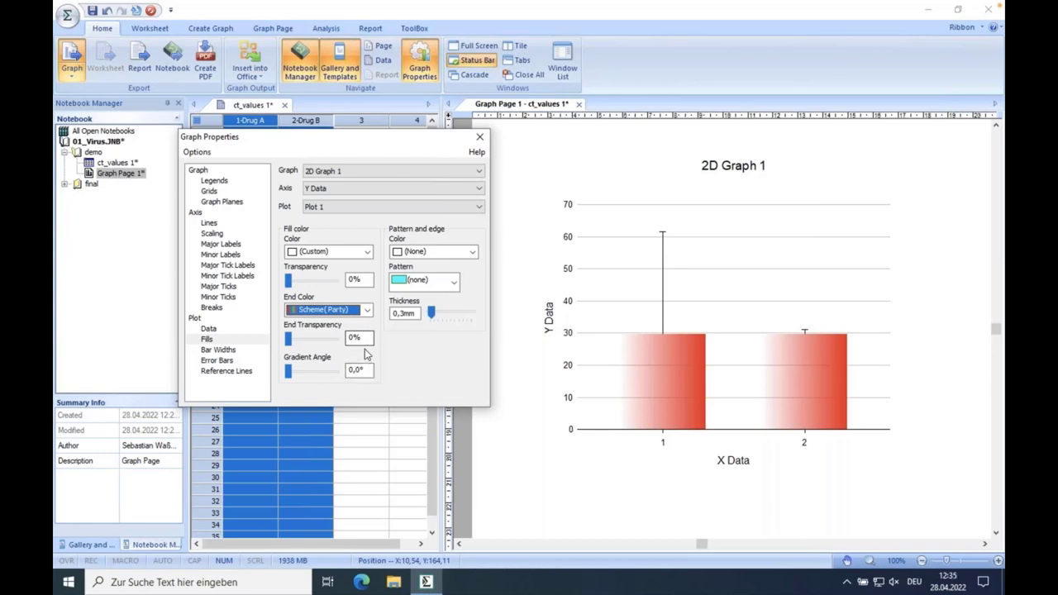
Reset the end color of the Plot 1 bar fill to (None).
click(367, 310)
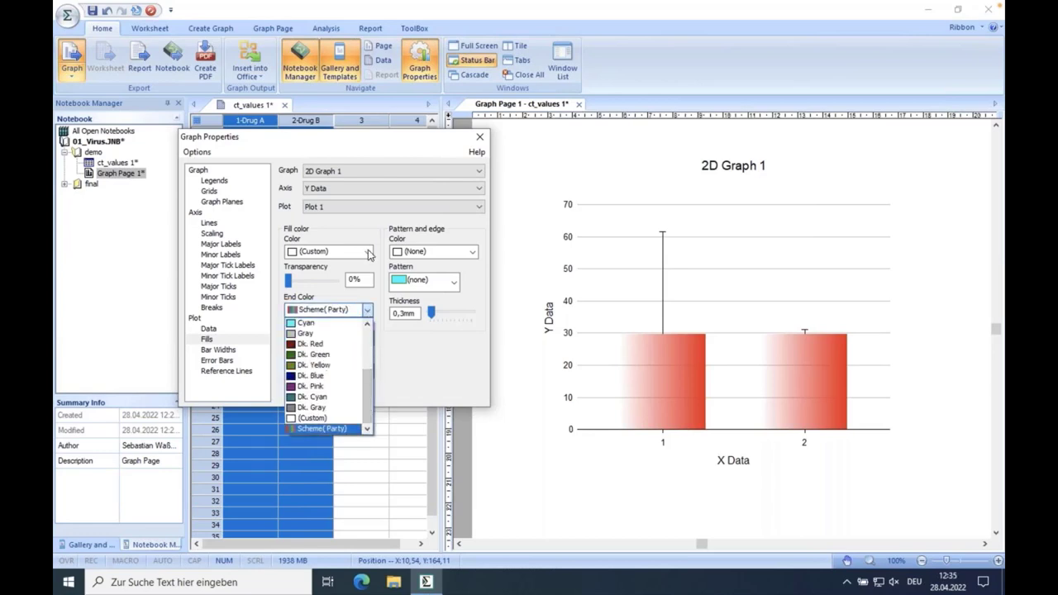
click(367, 311)
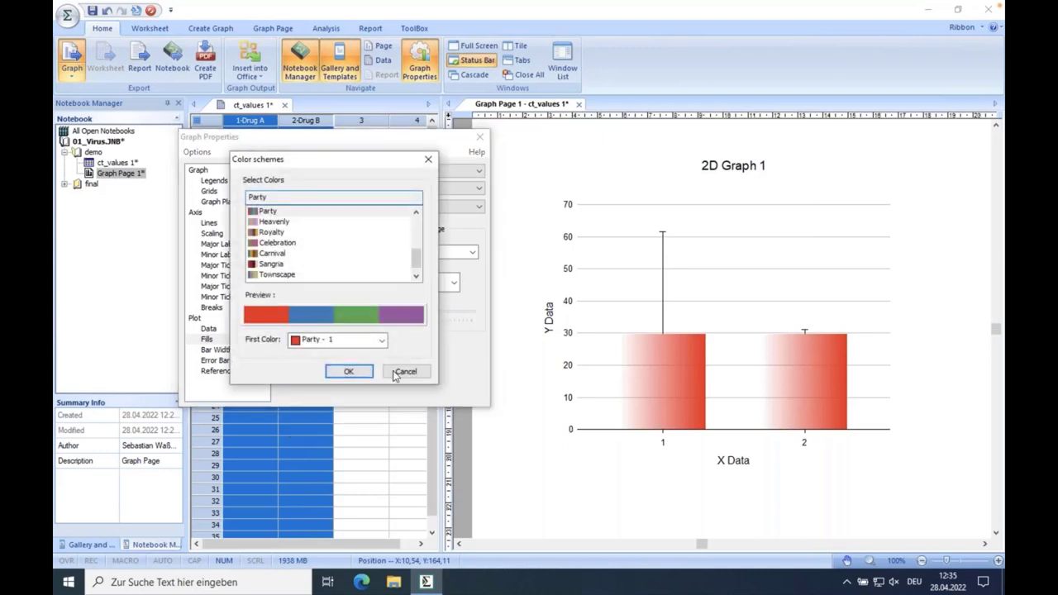
click(403, 372)
click(366, 311)
scroll(369, 381, up, 5)
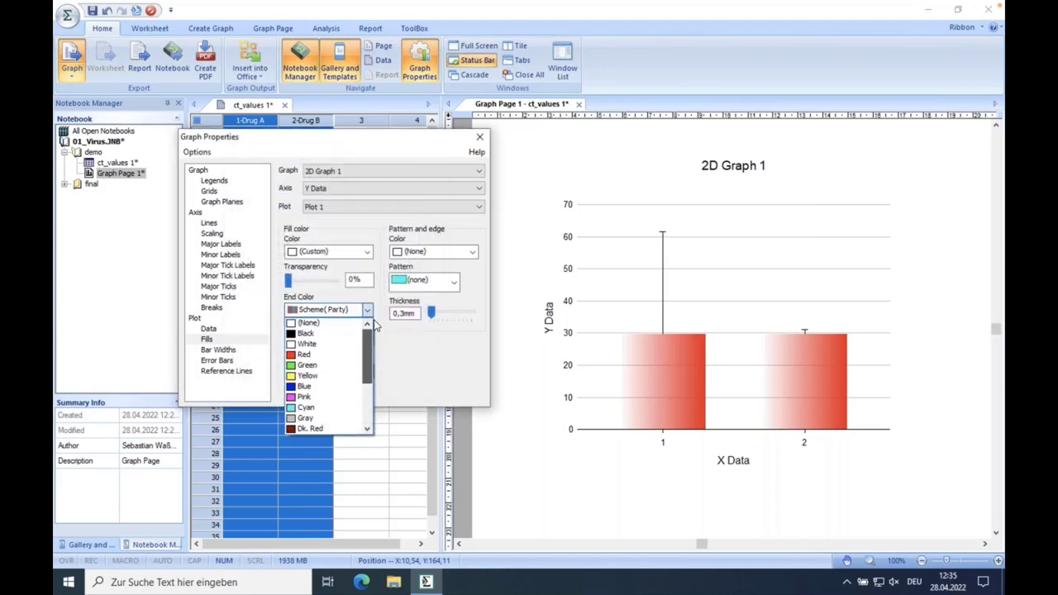
click(351, 323)
Apply the Party color scheme as the main fill color of the Plot 1 bars and close the graph properties.
click(367, 251)
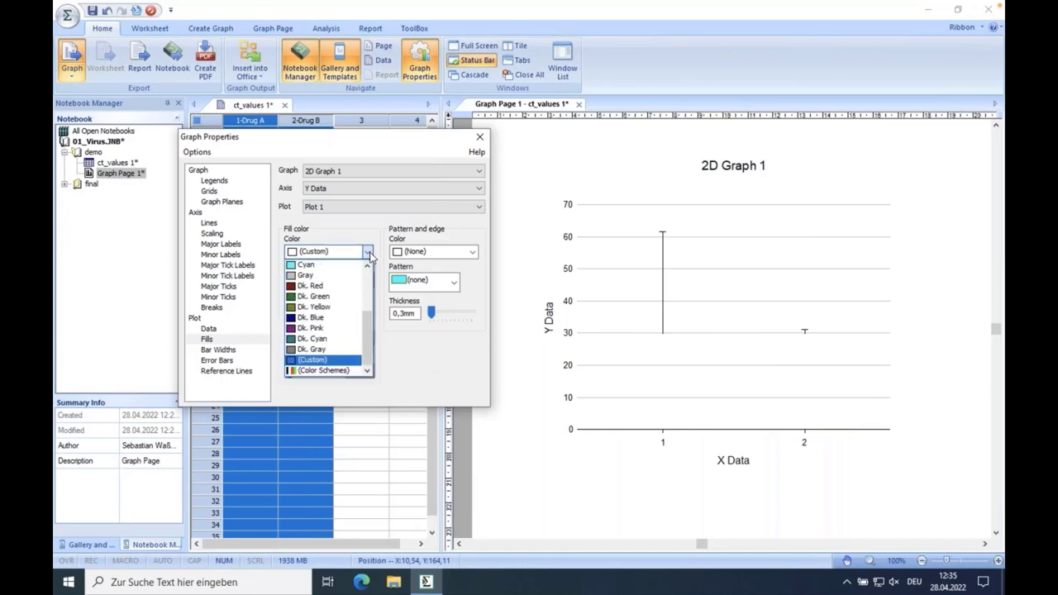
click(347, 371)
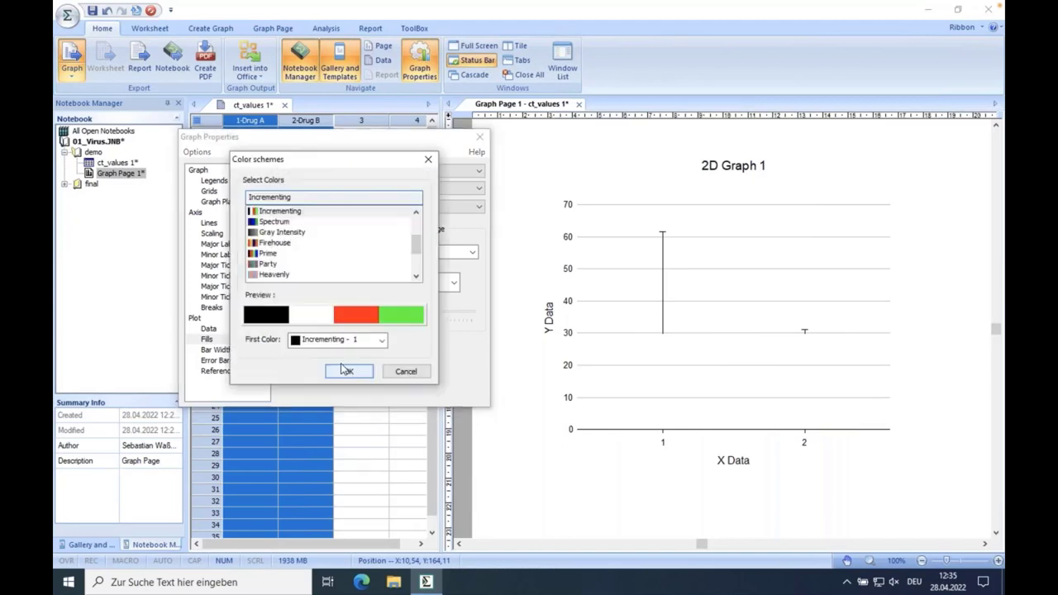
click(265, 264)
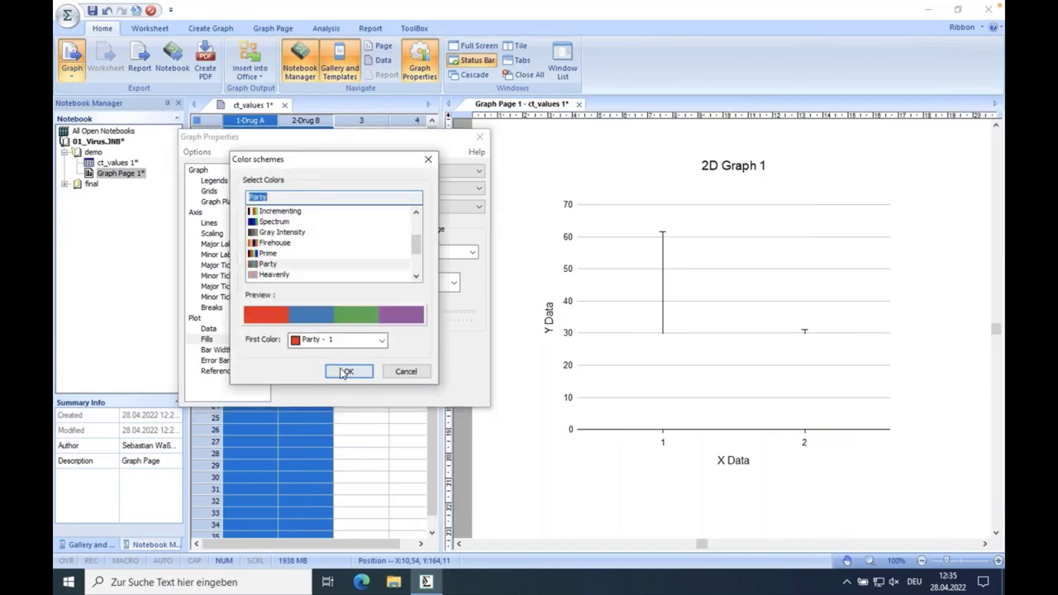
click(348, 371)
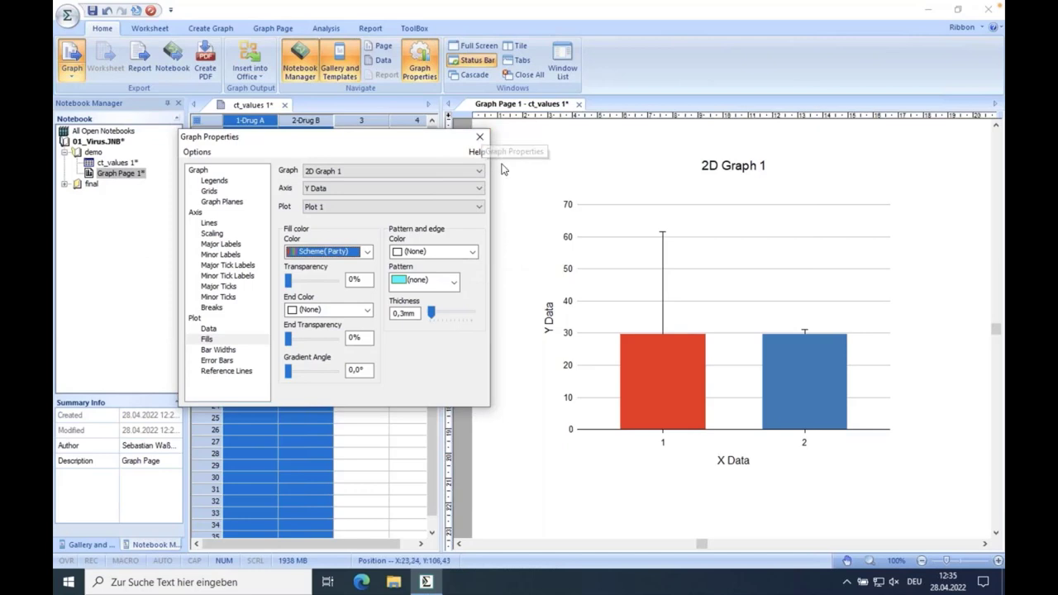
click(479, 137)
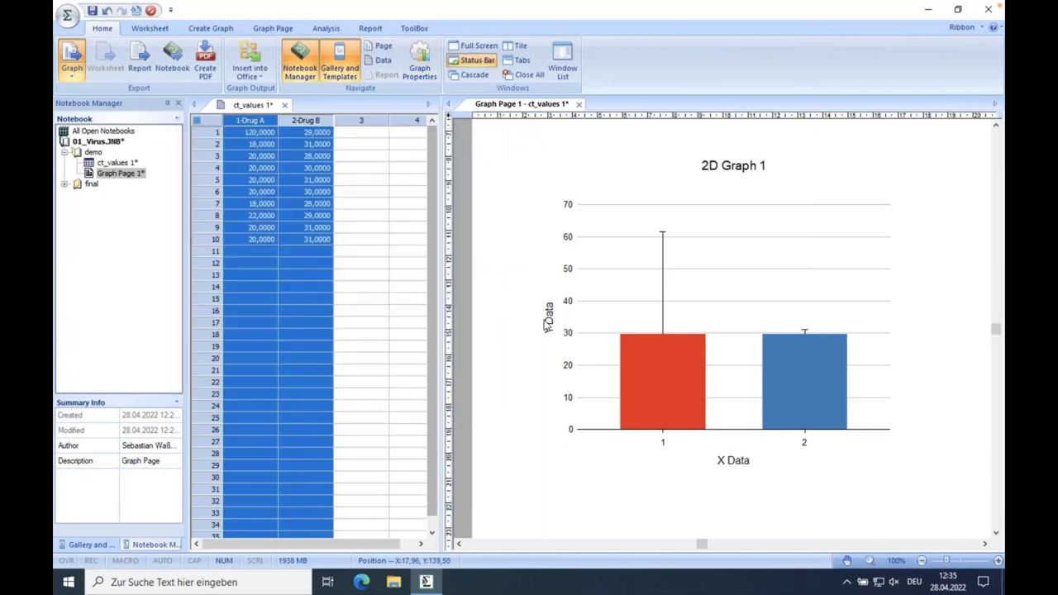
Review the rotation angles offered for the Y axis title, keeping it at 90 d.
click(549, 317)
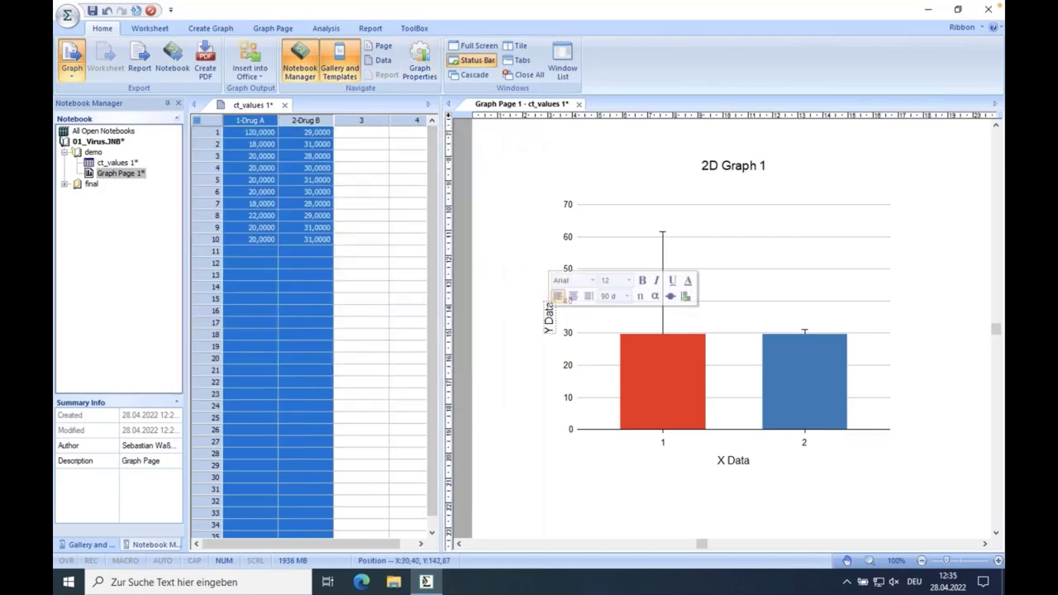
click(557, 296)
click(627, 297)
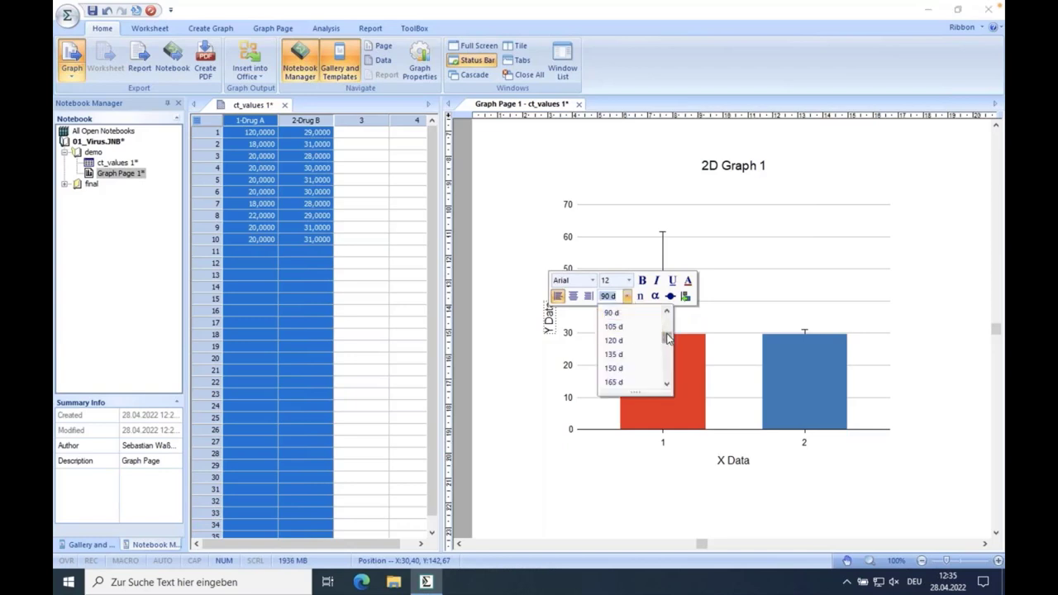
drag(667, 334, 667, 327)
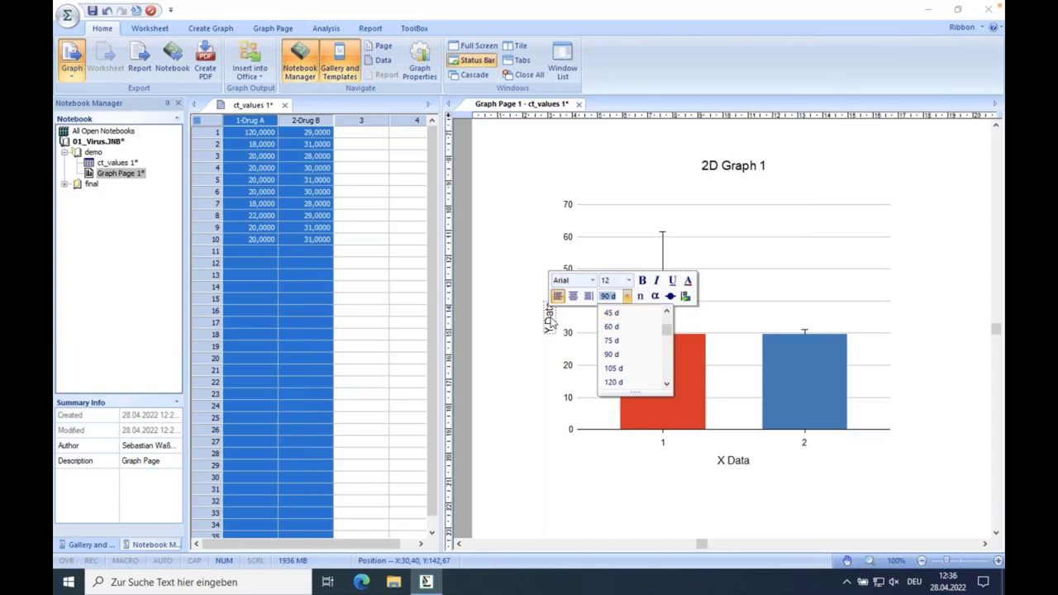
click(551, 319)
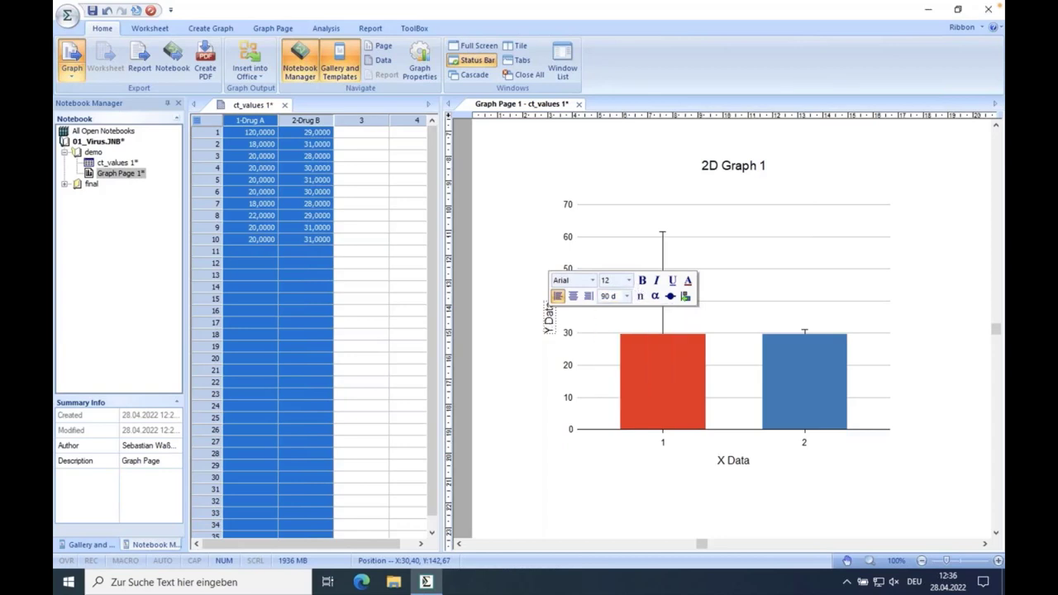
Change the Y axis title to "ct Wert" and delete the X axis title.
double_click(551, 321)
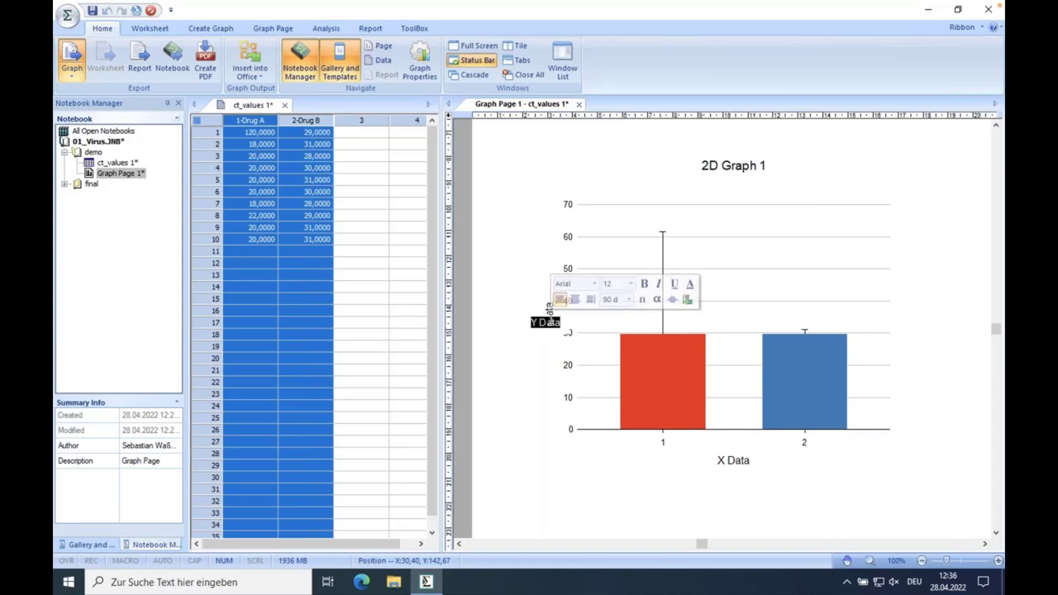
click(551, 322)
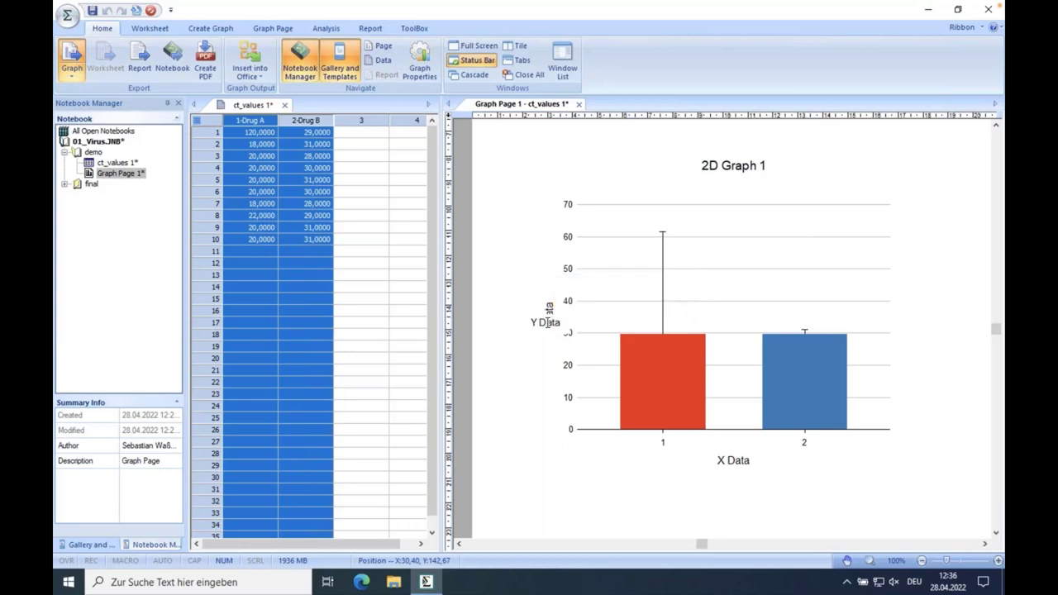
drag(560, 322, 524, 322)
text(ct Wertec)
key(Delete)
text(t)
click(498, 293)
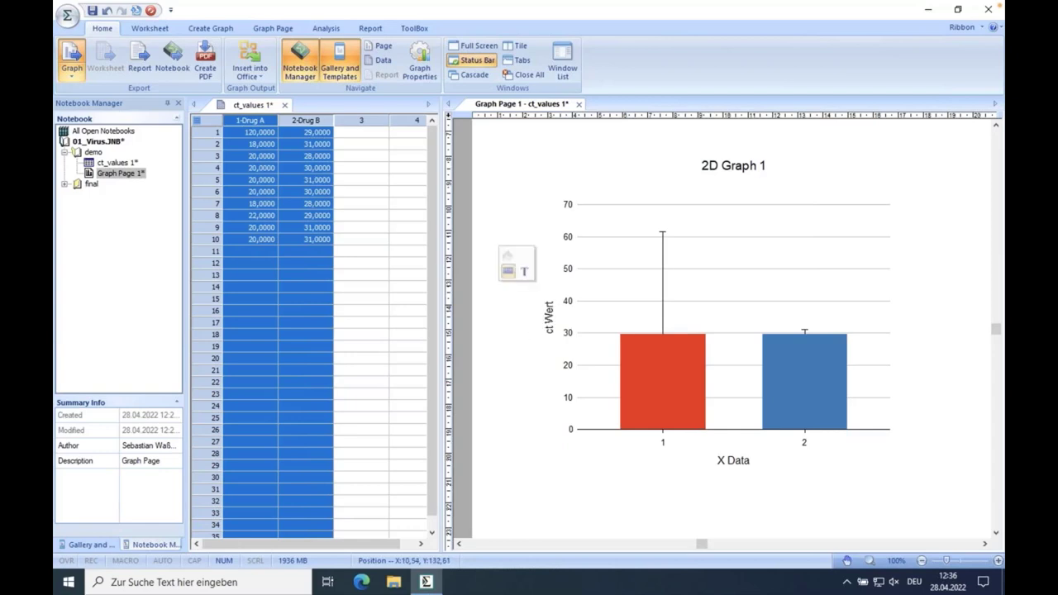
click(733, 460)
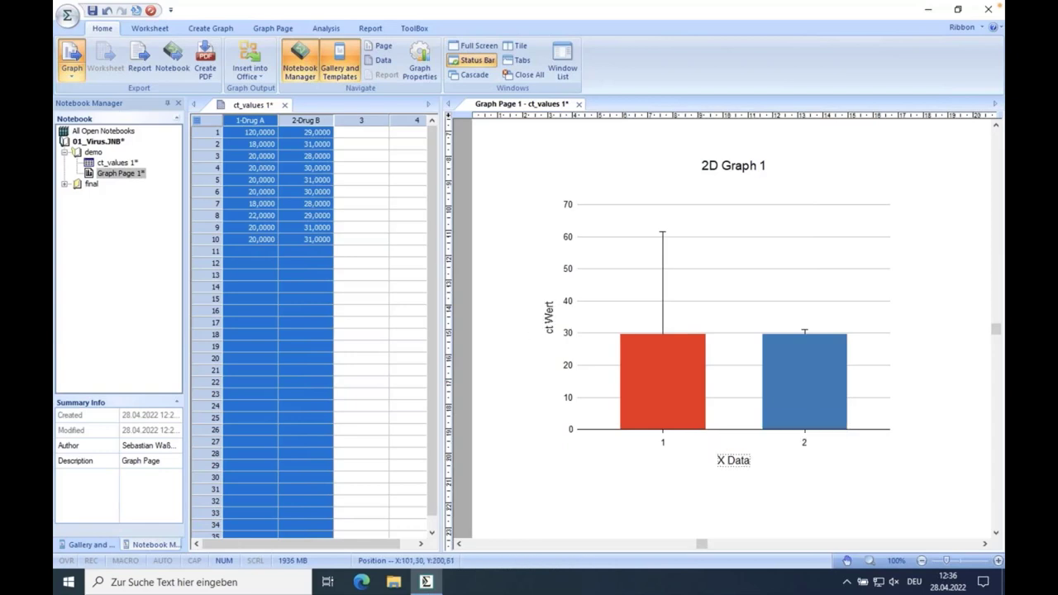
key(Delete)
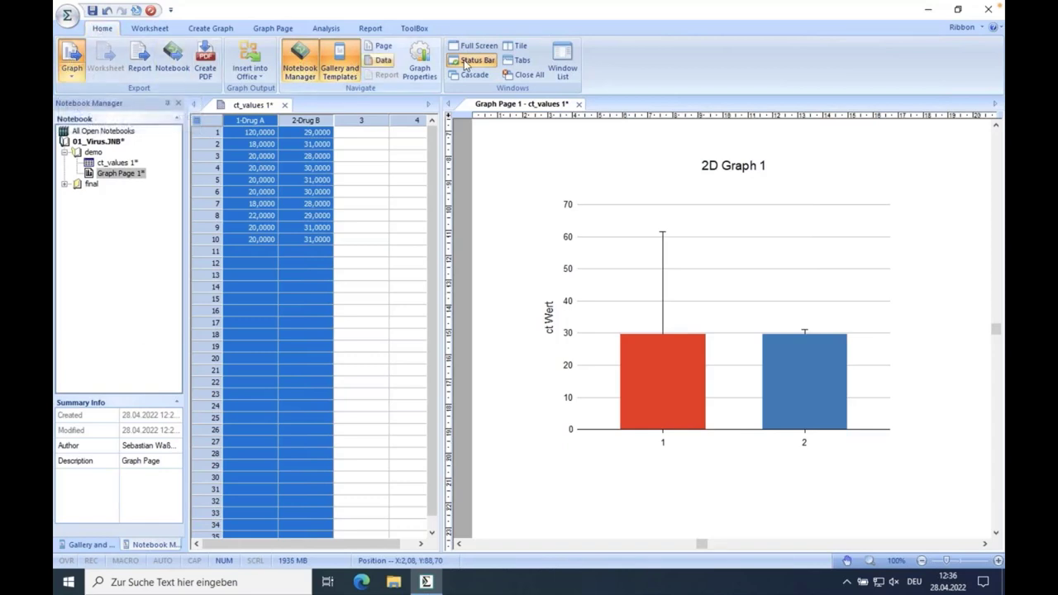
Start exporting the graph page and choose PDF Vector (Portable Document Format, *.pdf) as the file type.
click(74, 79)
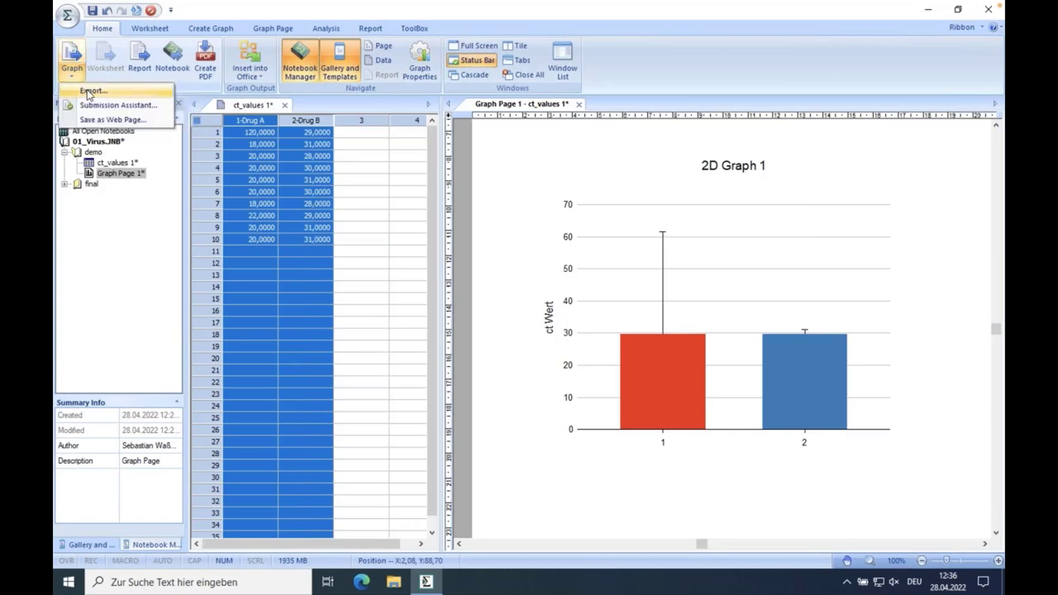
click(86, 87)
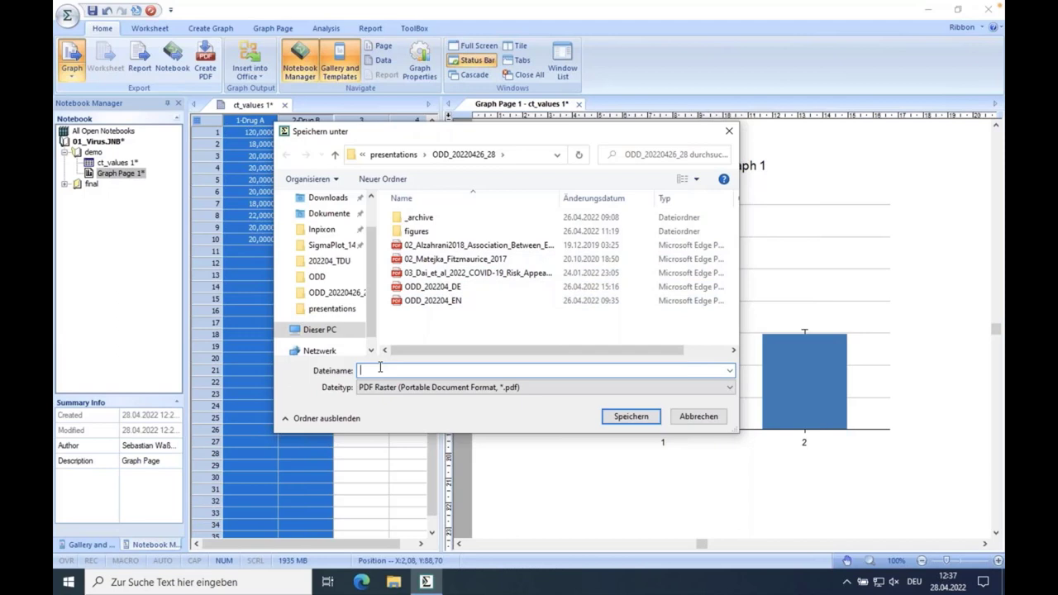
click(382, 388)
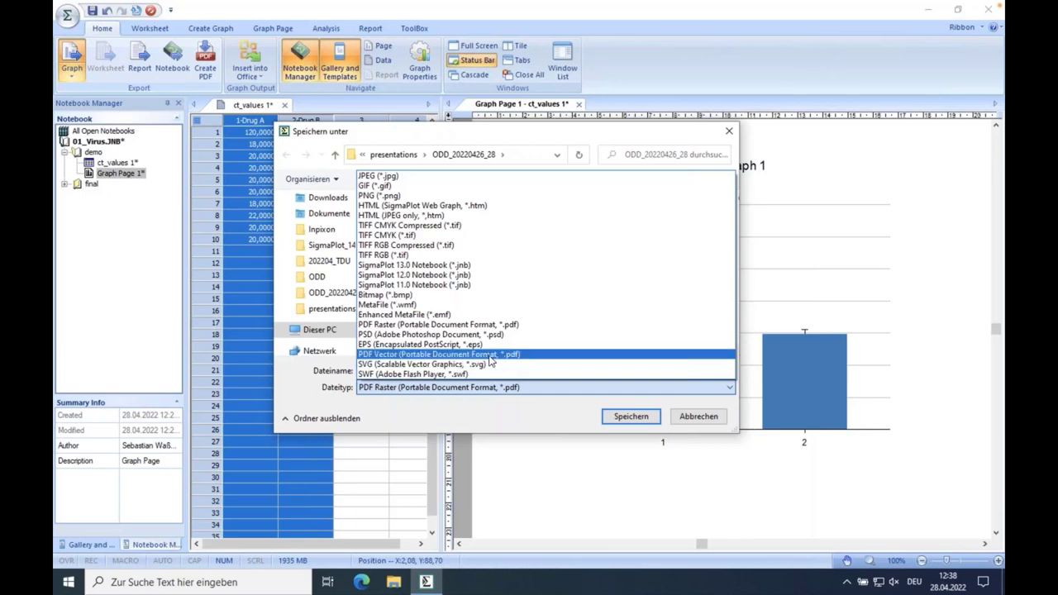
click(397, 354)
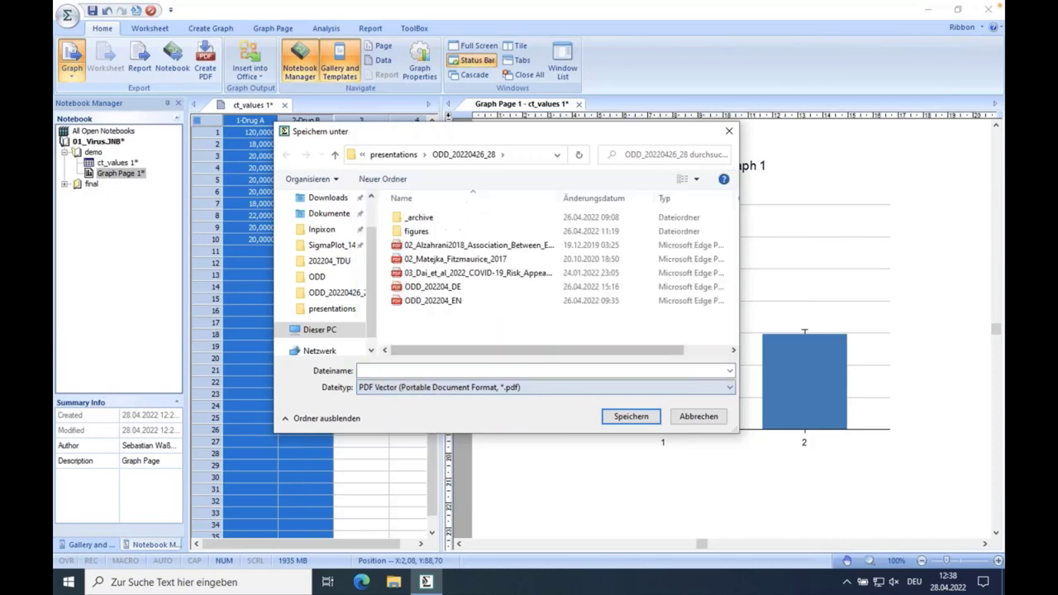
Name the export file "vector" and save it to the ODD_20220426_28 folder.
click(407, 369)
text(vetcor)
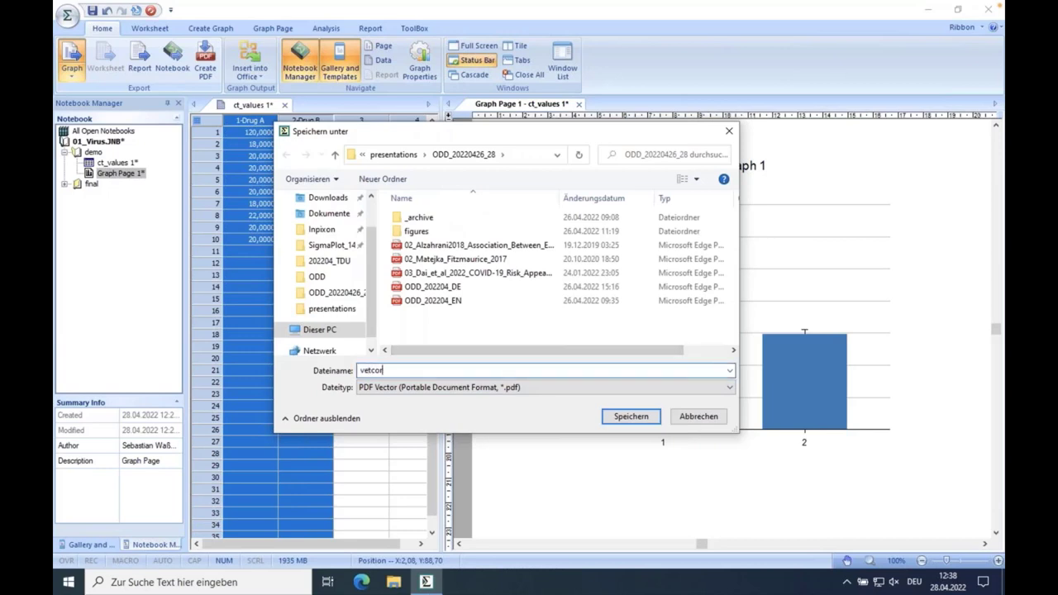
key(BackSpace)
text(or)
key(BackSpace)
key(BackSpace)
key(BackSpace)
text(ctor)
key(Return)
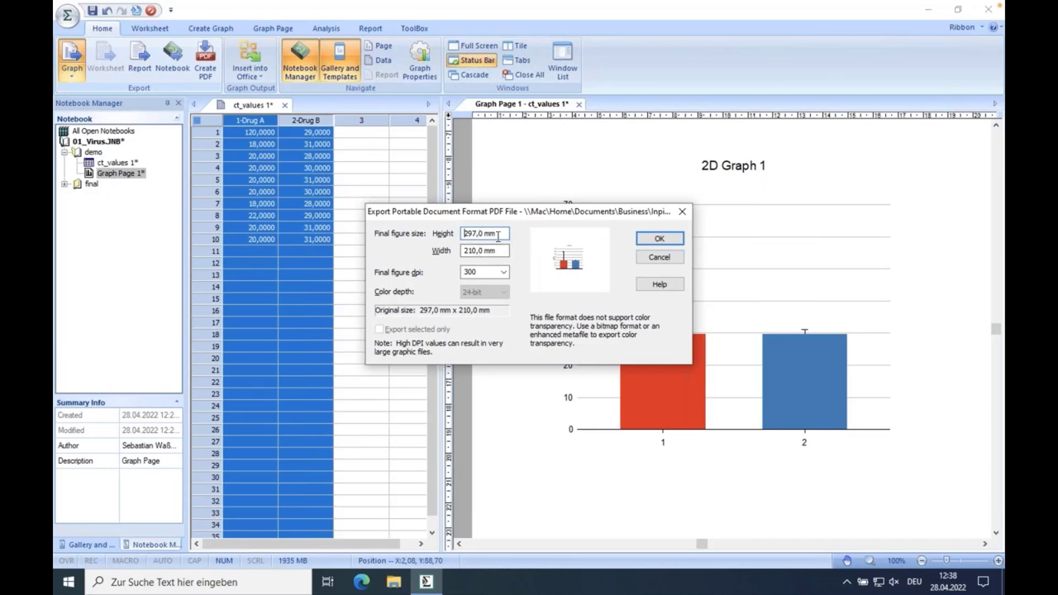
Set the final figure dpi to 300 and complete the PDF export.
key(Home)
click(503, 272)
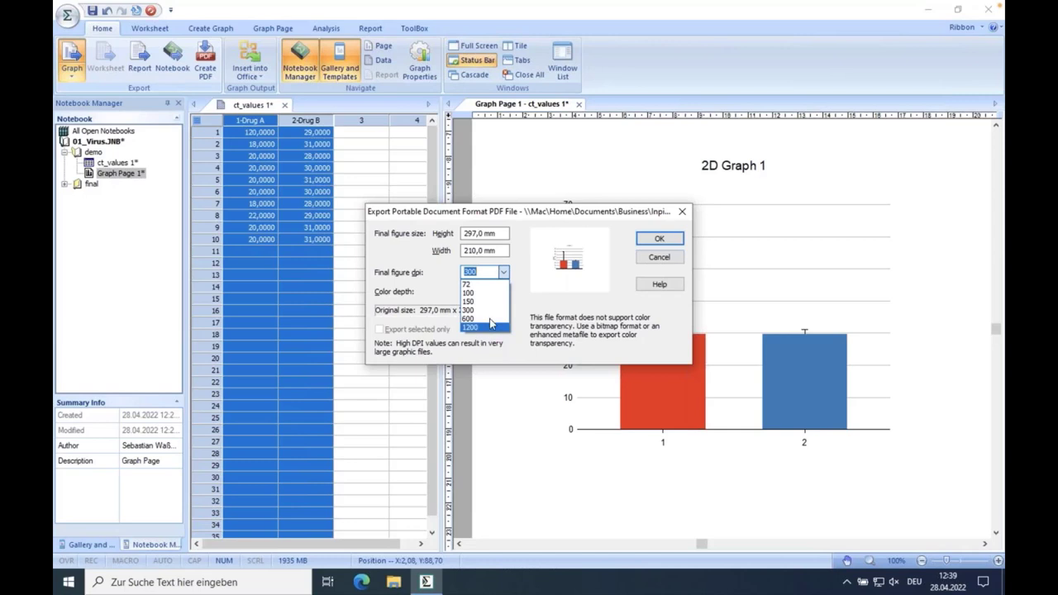
click(491, 309)
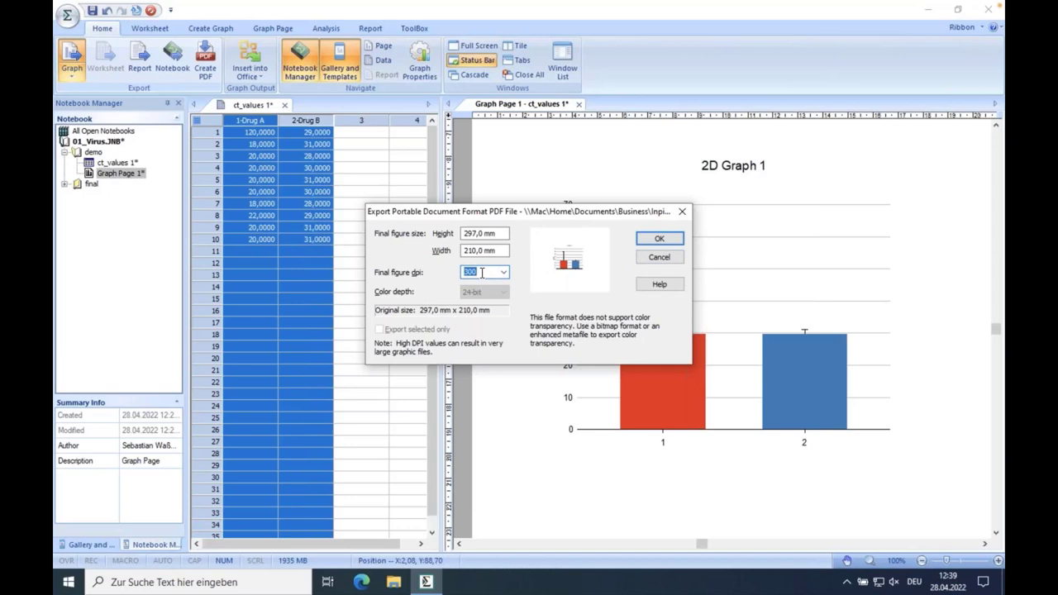
click(504, 275)
click(504, 275)
click(503, 275)
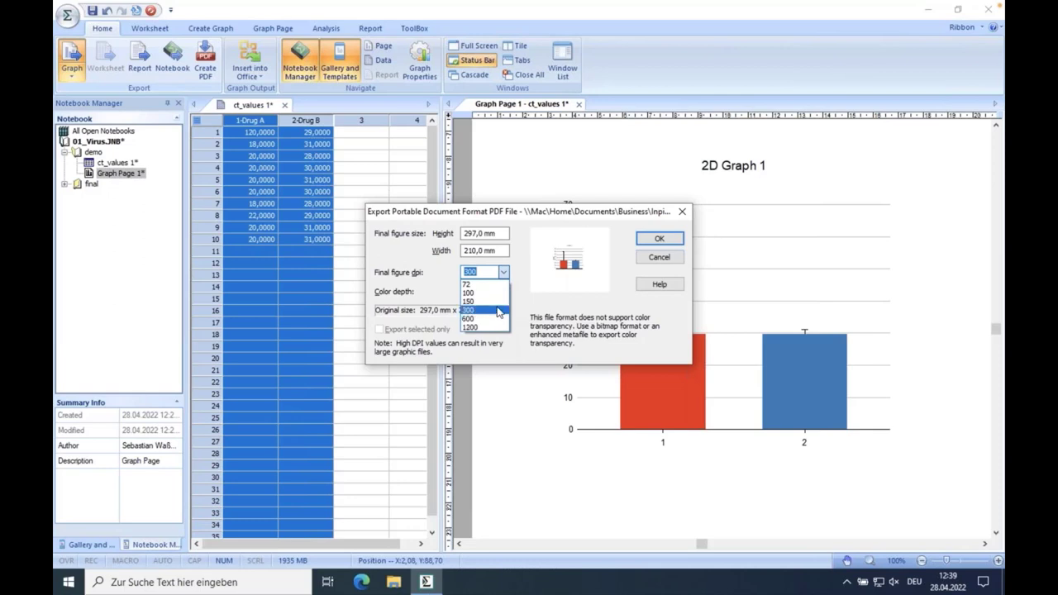
click(494, 311)
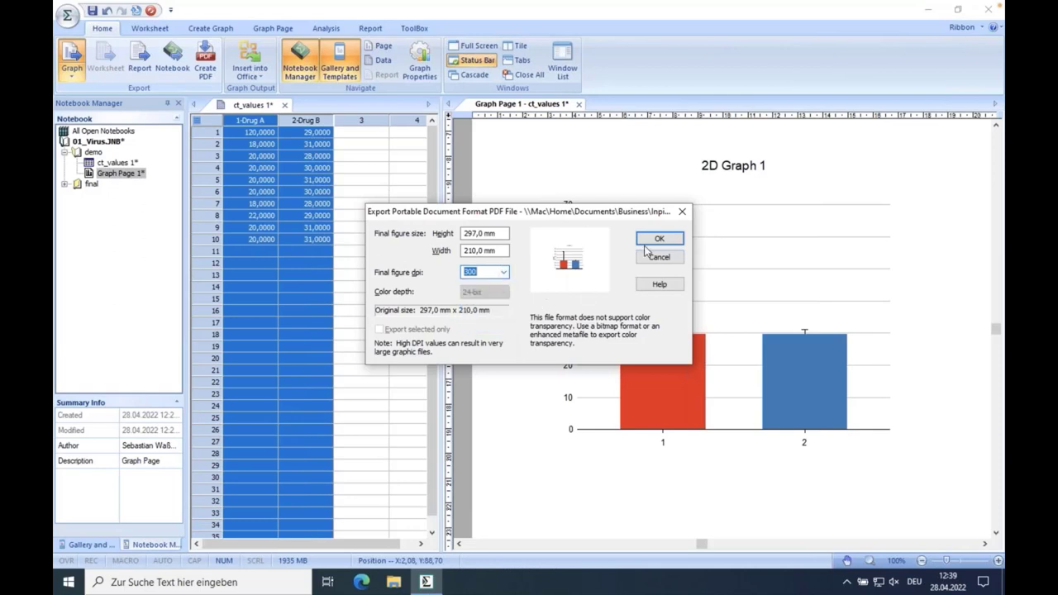
click(656, 240)
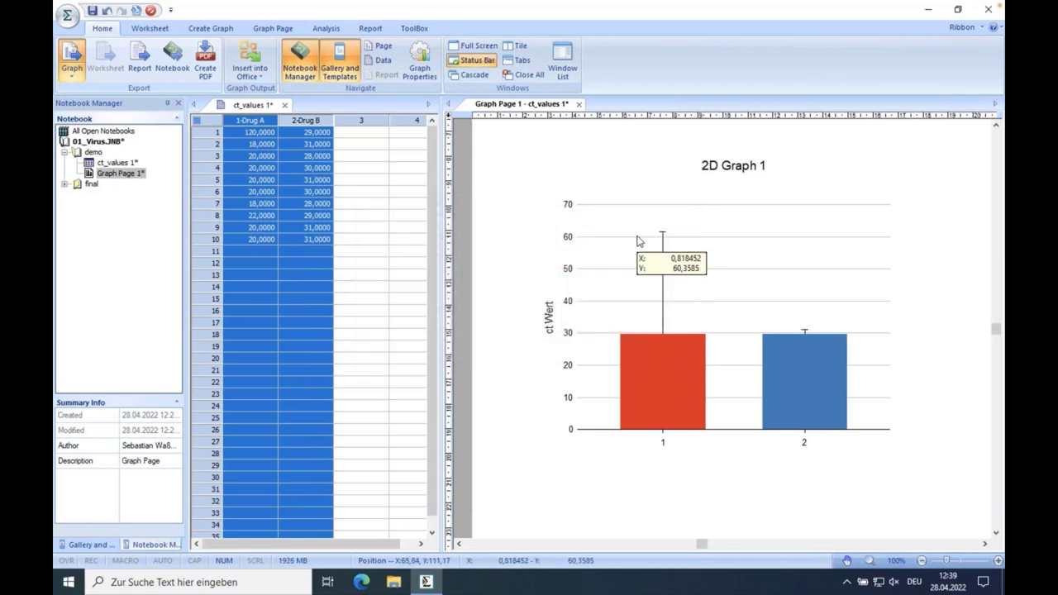
Switch to the exported vector.PDF in Preview and arrange its window beside raster.PDF for comparison.
key(ctrl+Left)
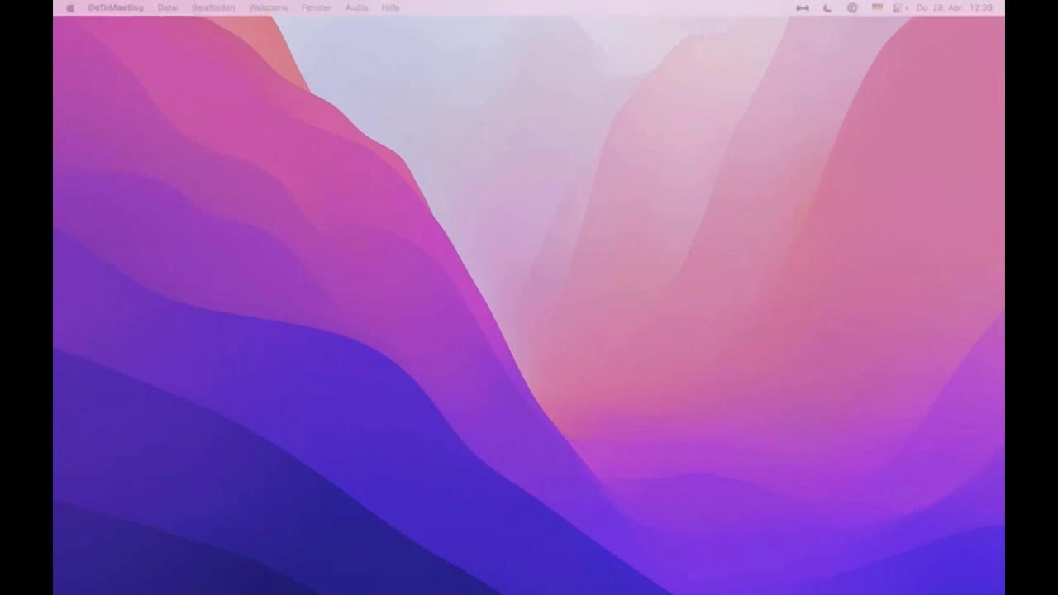
key(ctrl+Right)
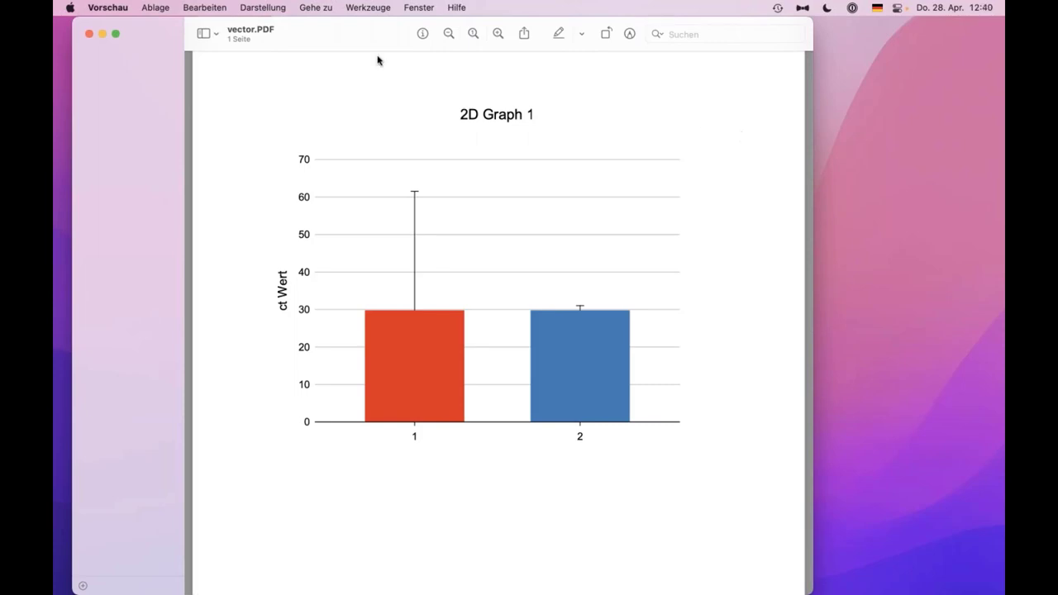
drag(307, 36, 289, 35)
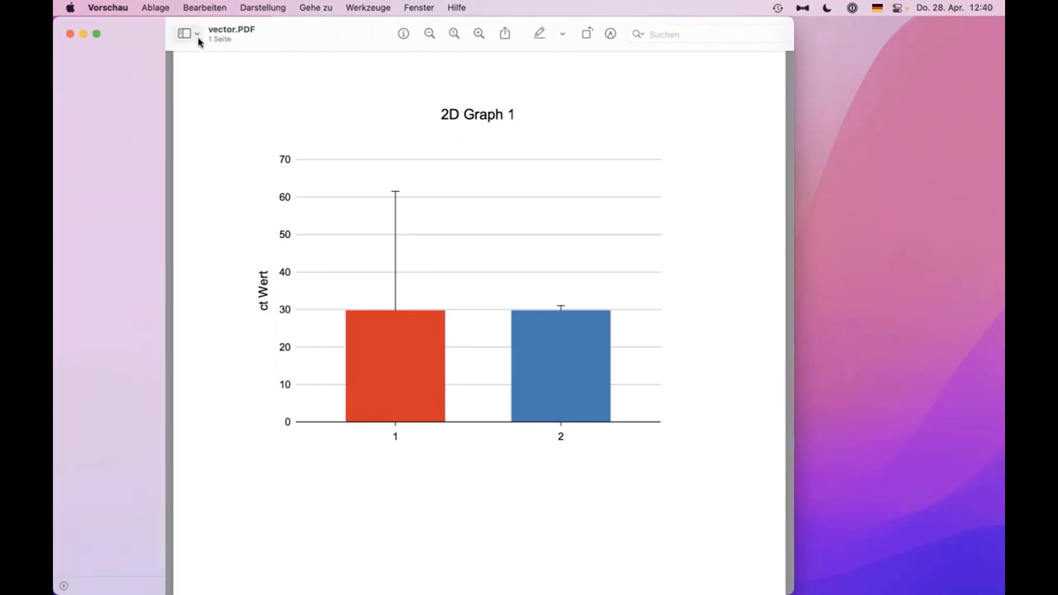
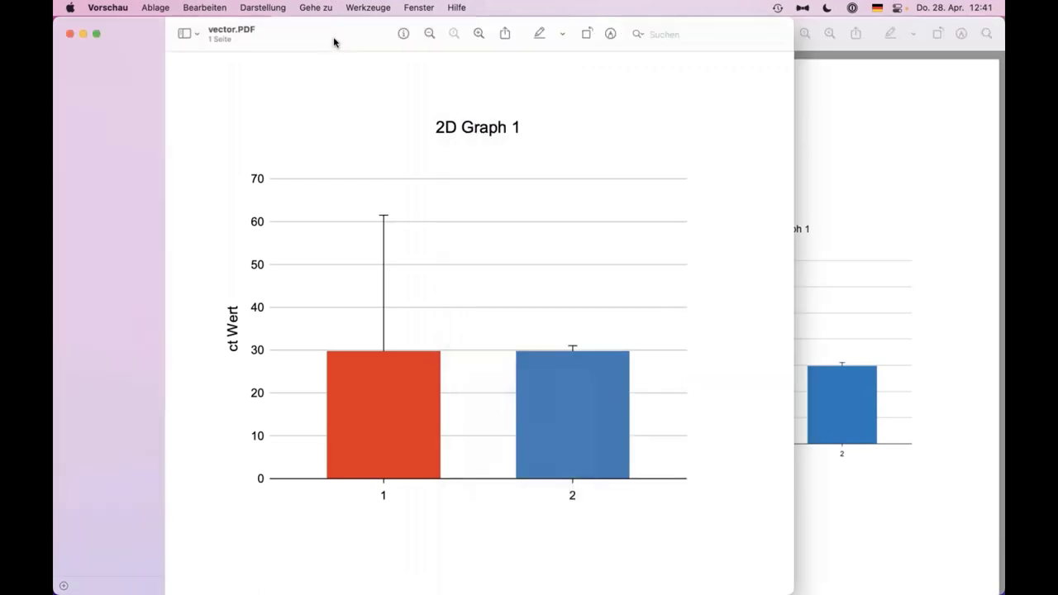
key(ctrl+alt+Left)
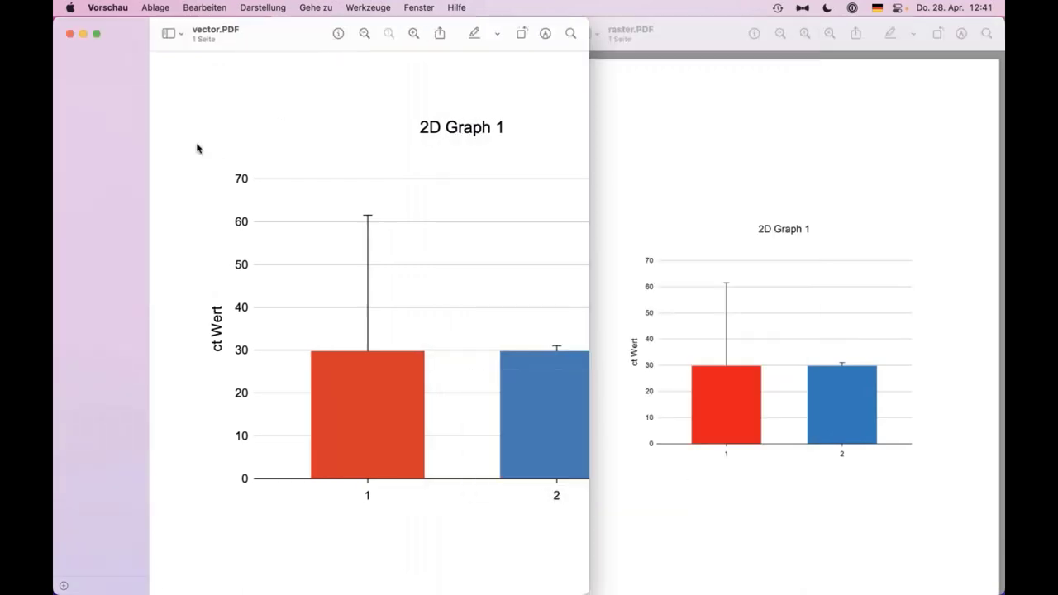
Inspect the Y axis labels and title of vector.PDF at high magnification.
scroll(196, 146, right, 3)
scroll(309, 138, right, 3)
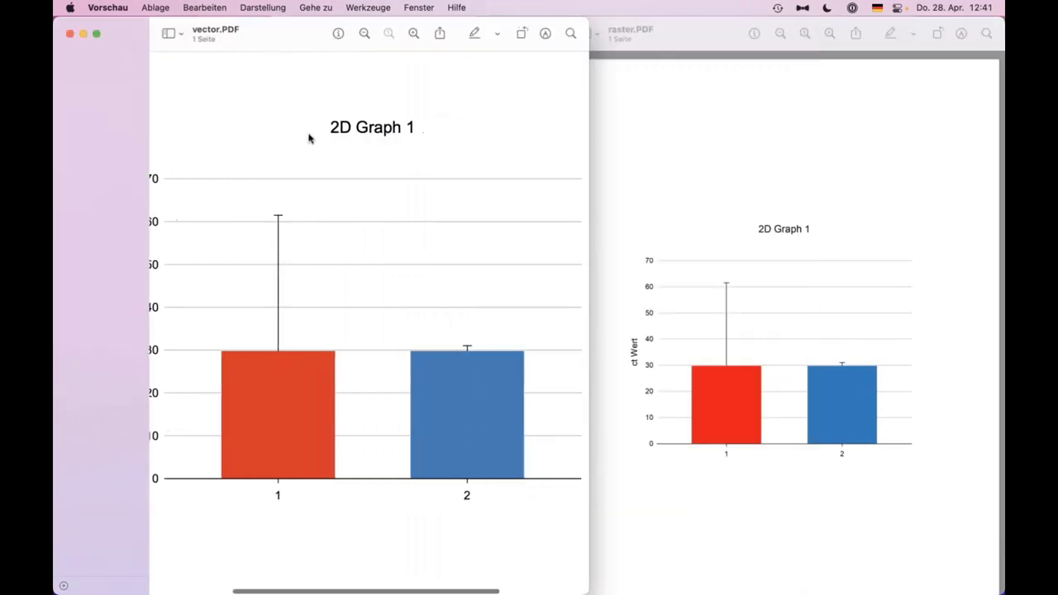
scroll(323, 132, left, 3)
click(413, 34)
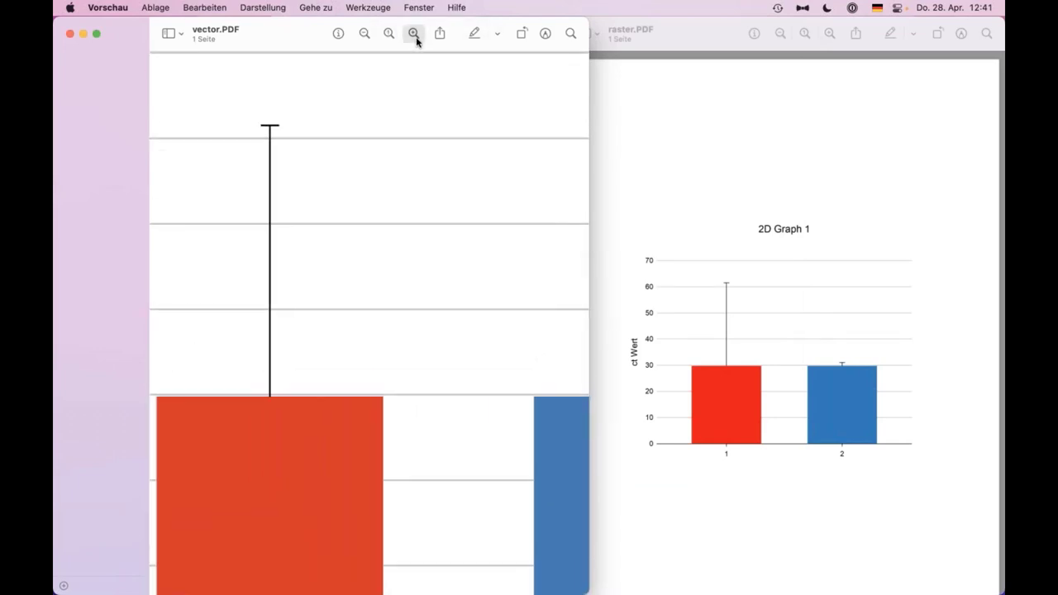
click(413, 35)
scroll(324, 151, left, 5)
scroll(324, 151, left, 10)
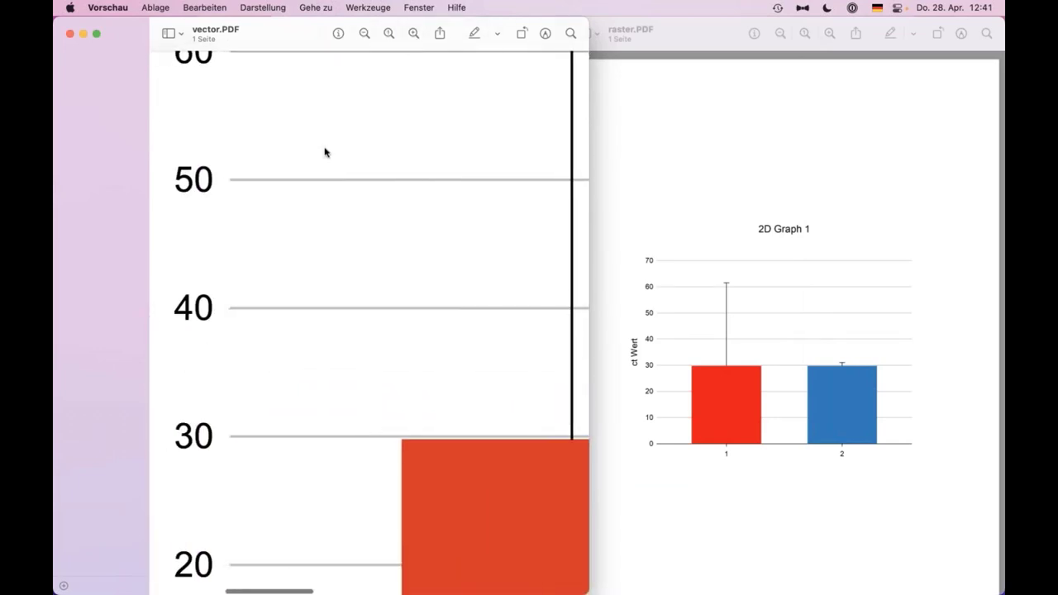
Examine the "ct Wert" title and Y axis numbers in raster.PDF at high magnification for edge sharpness.
click(645, 70)
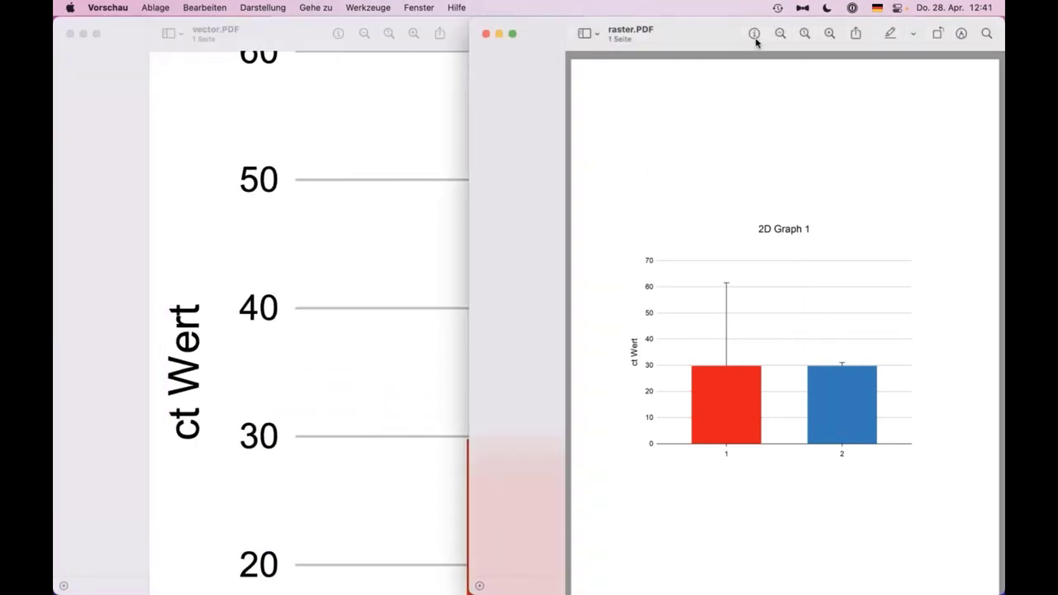
click(829, 34)
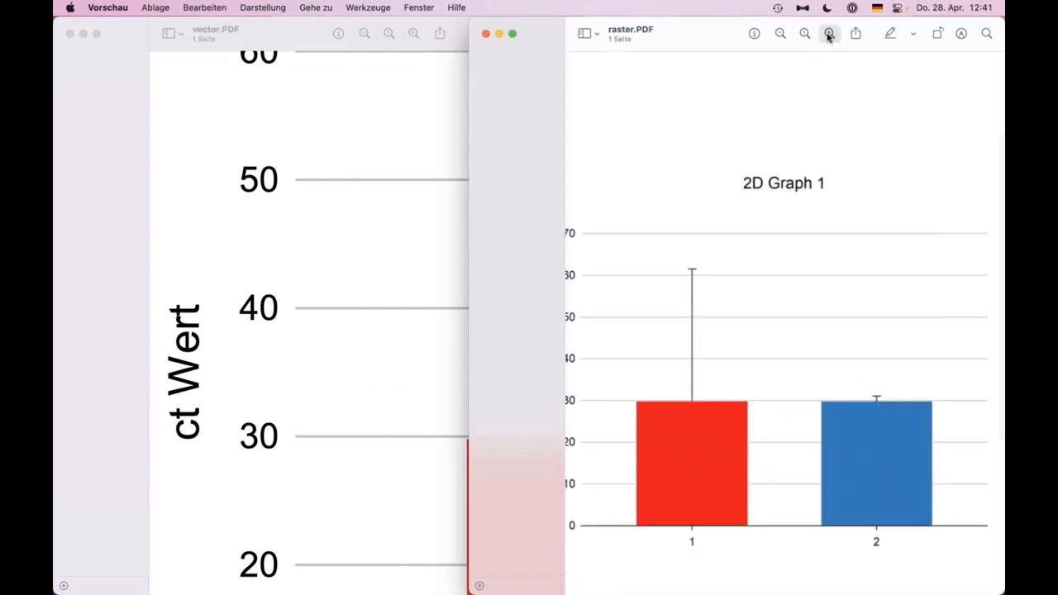
click(829, 33)
scroll(680, 224, left, 8)
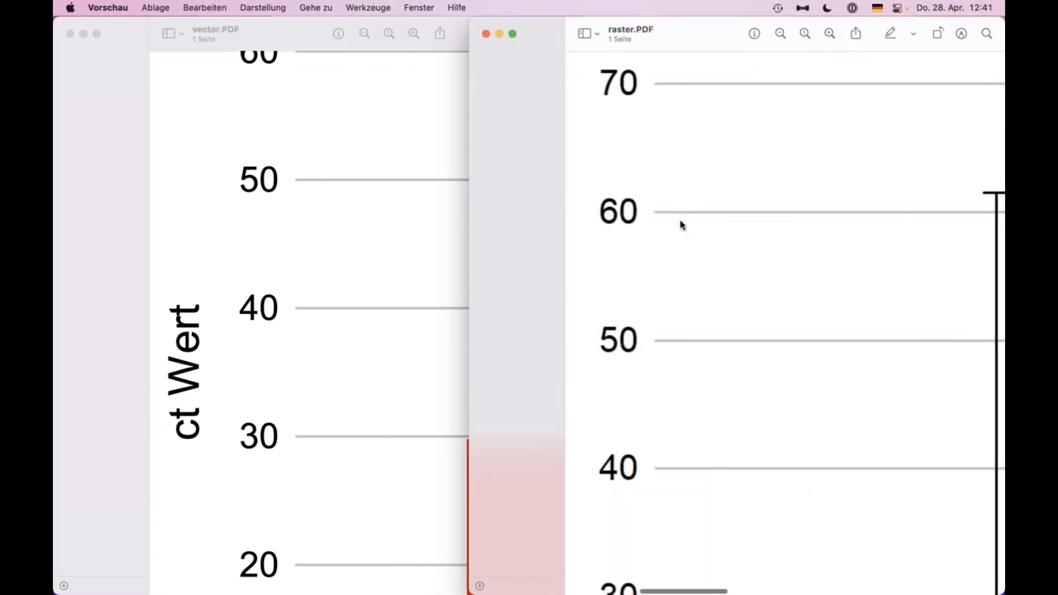
scroll(680, 224, left, 5)
scroll(680, 224, down, 5)
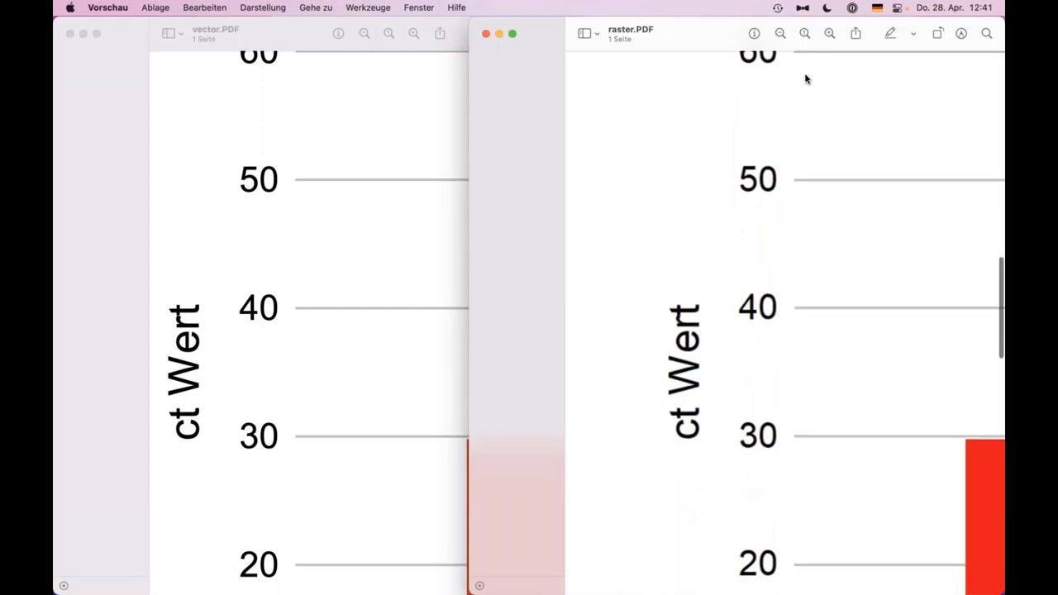
click(829, 34)
click(829, 35)
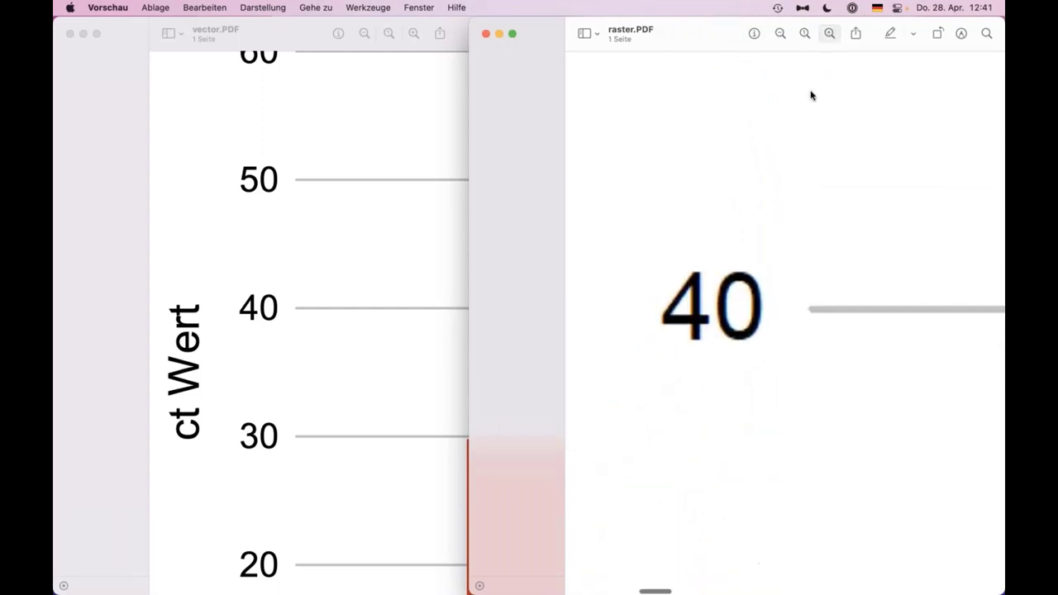
scroll(696, 173, left, 5)
scroll(695, 181, down, 3)
scroll(695, 181, down, 2)
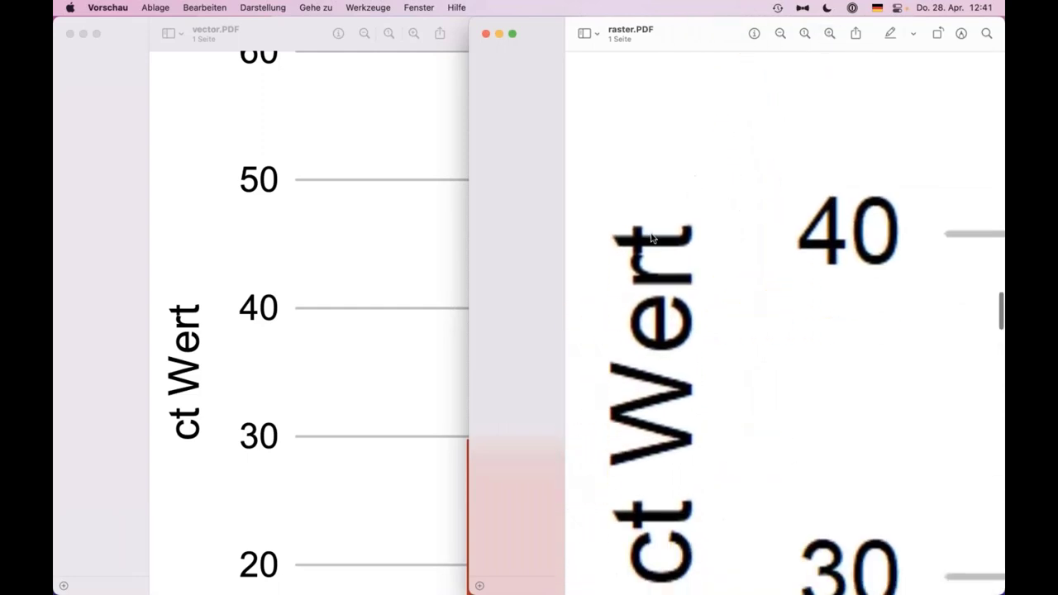
Magnify the "ct Wert" title and the 40 label in vector.PDF to compare their sharpness with raster.PDF.
click(267, 31)
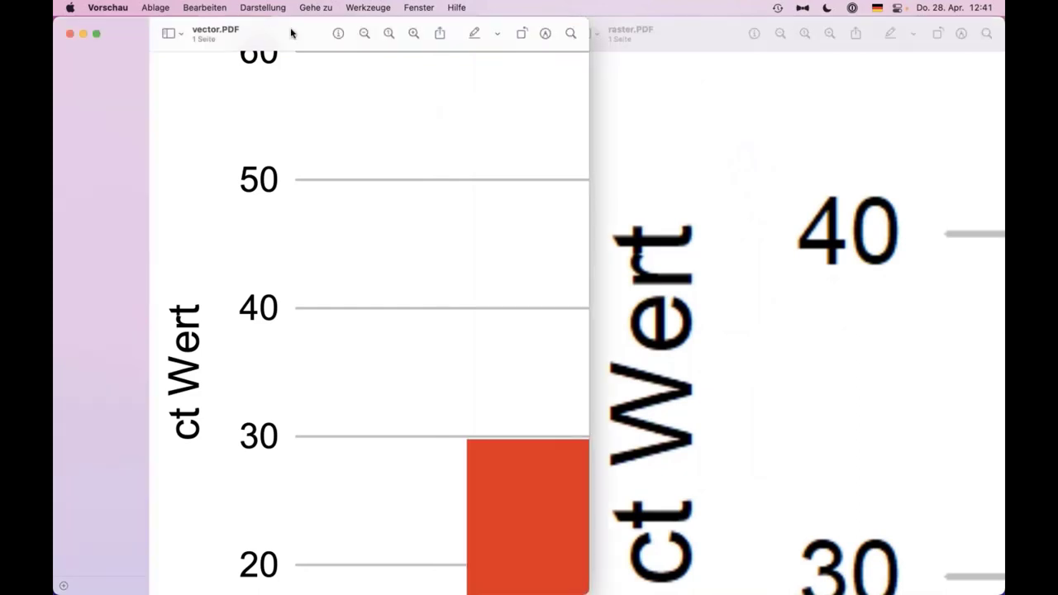
click(413, 34)
click(413, 34)
scroll(353, 109, left, 6)
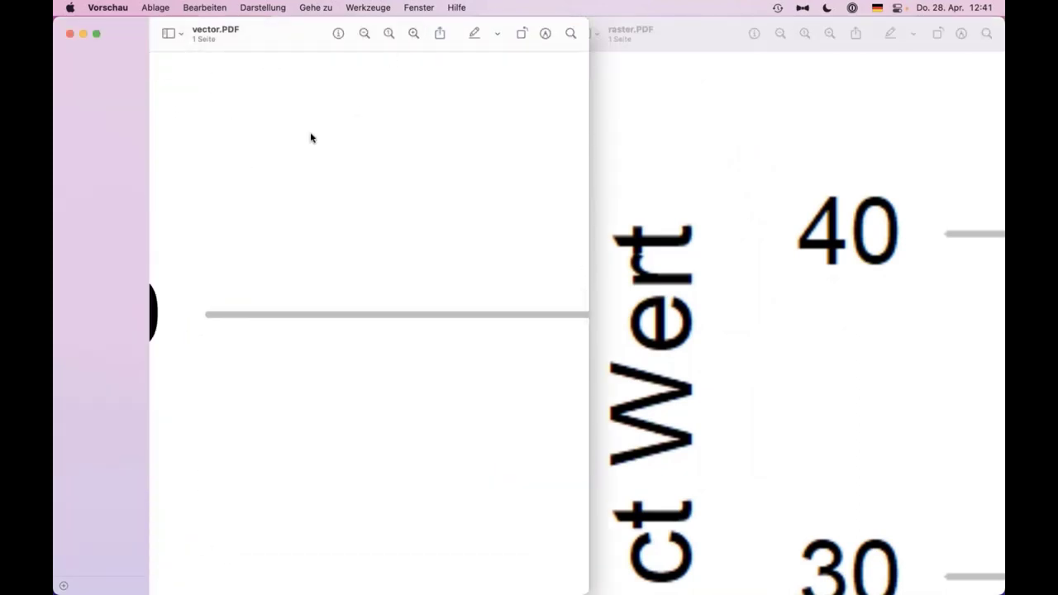
scroll(329, 156, down, 1)
scroll(392, 195, down, 1)
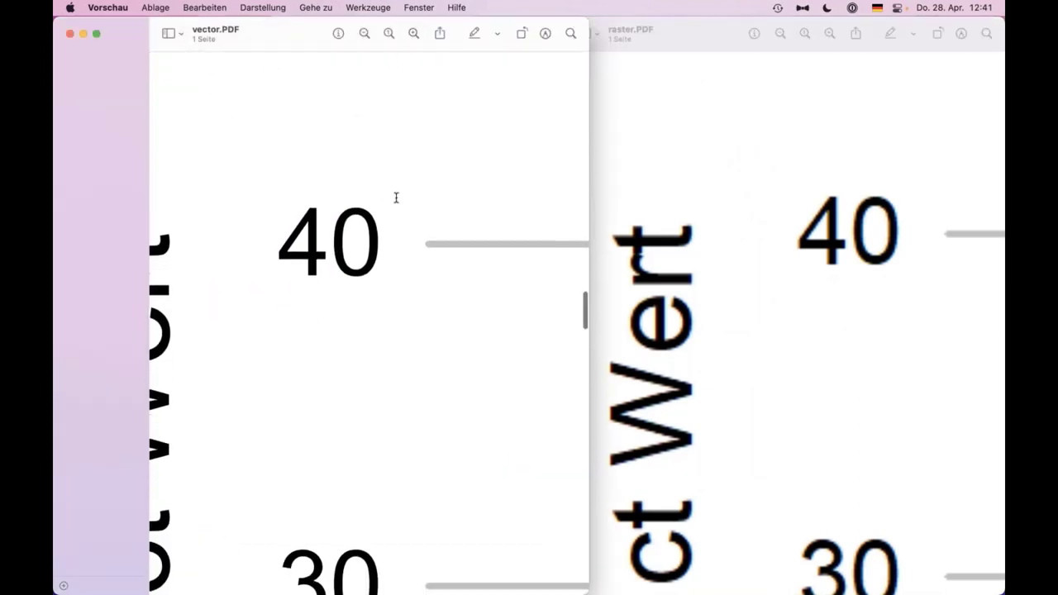
scroll(394, 196, left, 3)
scroll(449, 234, down, 1)
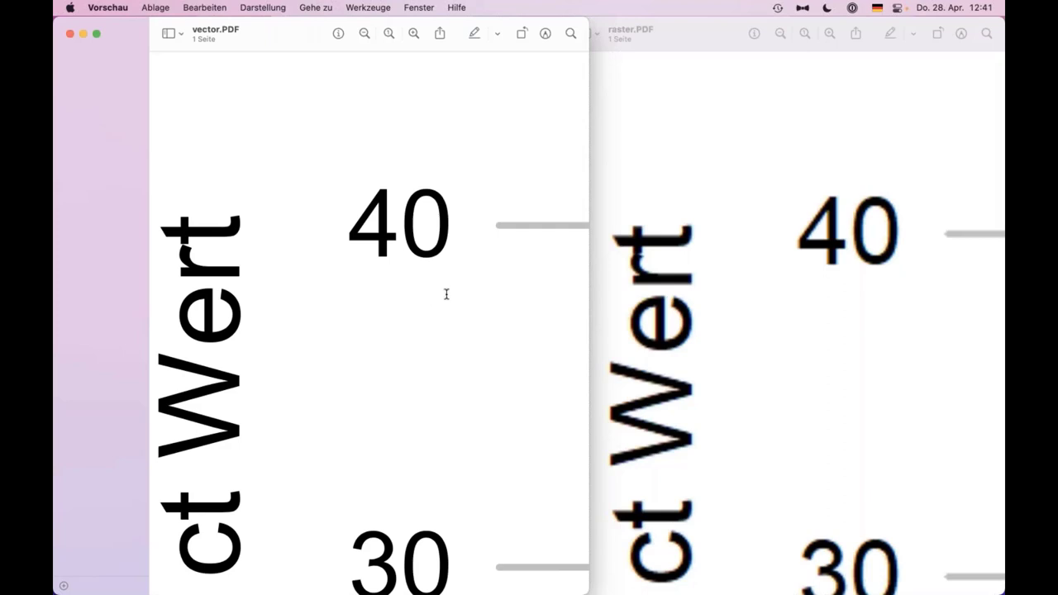
Switch back to SigmaPlot, widen the worksheet pane slightly and make the graph page active.
click(708, 260)
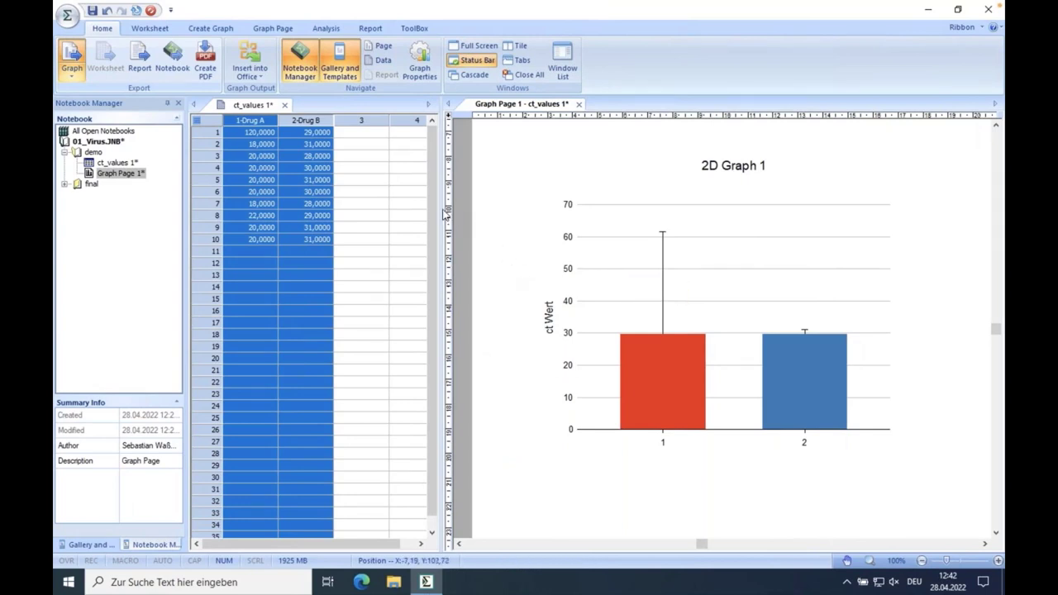
drag(441, 206, 455, 206)
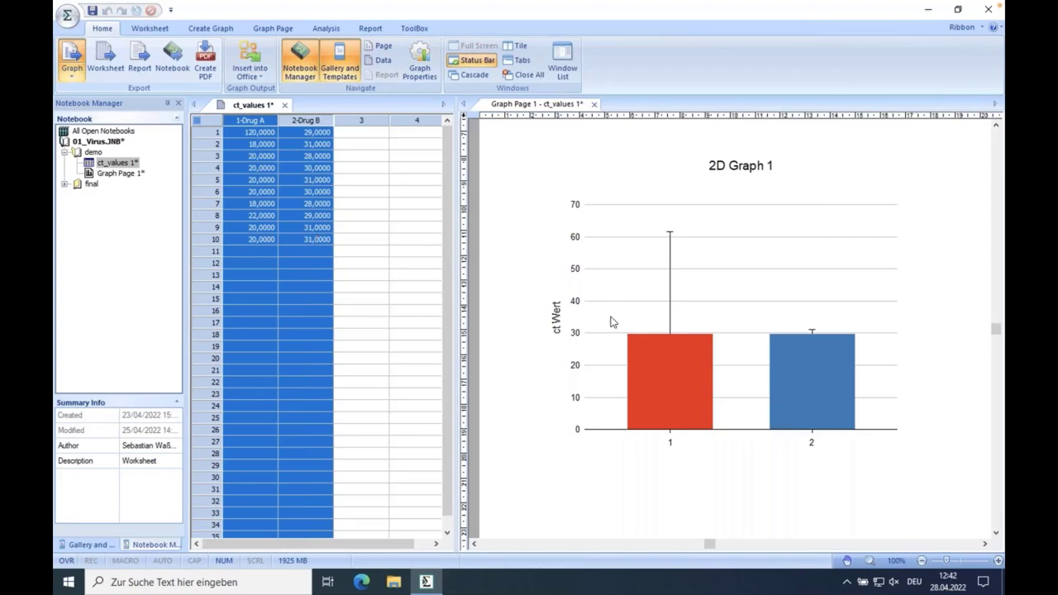
click(639, 344)
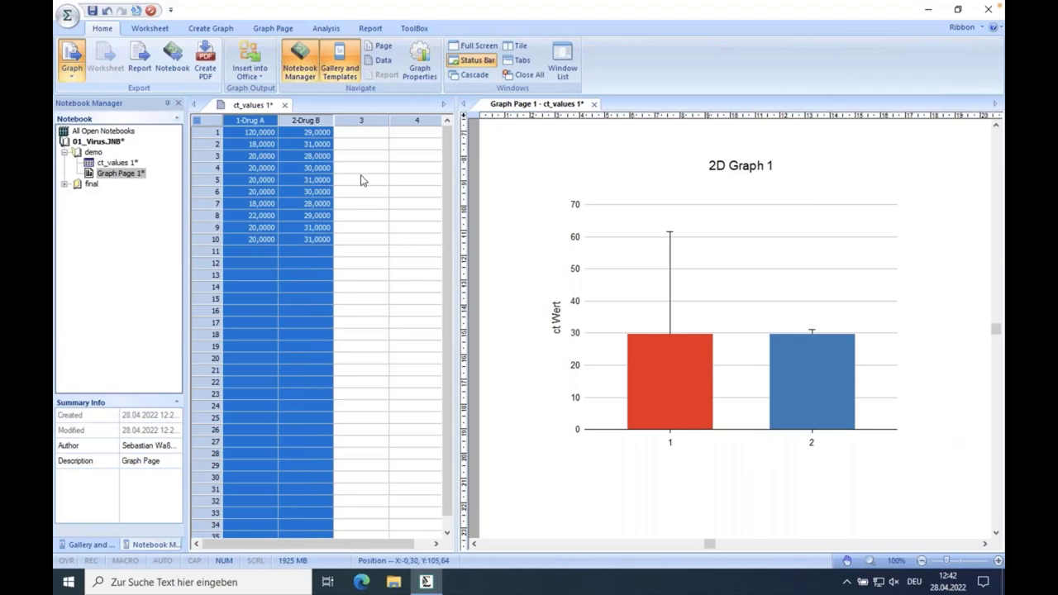
Open the statistical Advisor Wizard and move it clear of the bar chart.
click(326, 30)
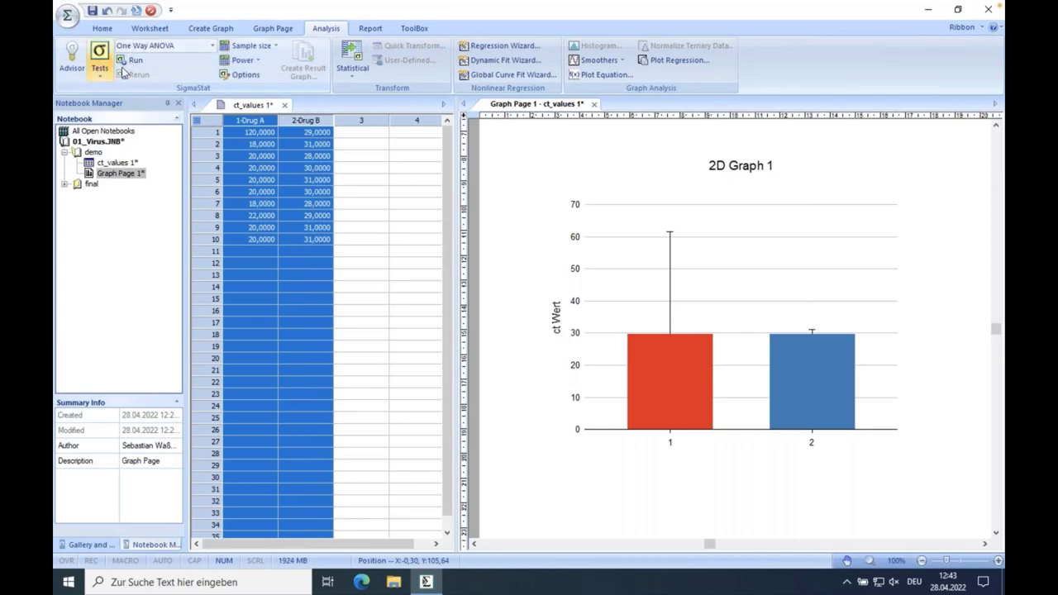
click(70, 61)
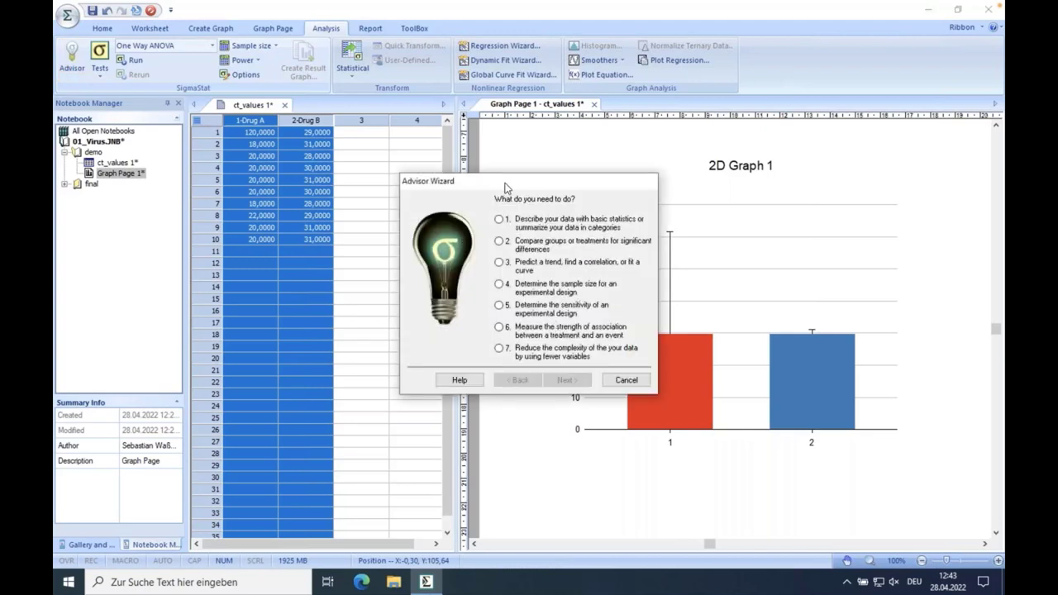
drag(507, 185, 413, 181)
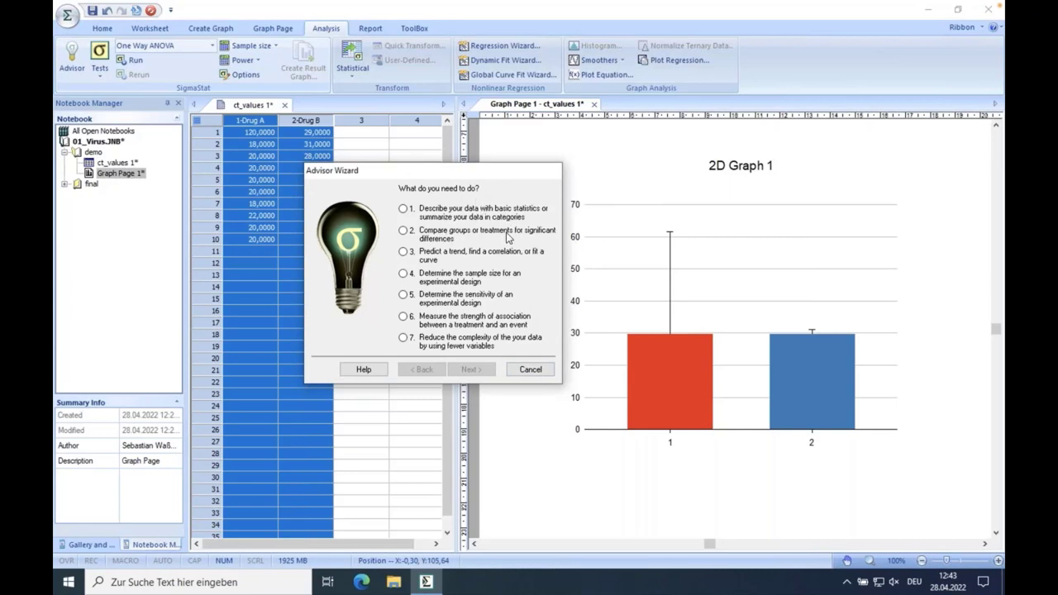
Tell the Advisor Wizard to compare groups or treatments for significant differences, with data measured by numeric values.
click(403, 231)
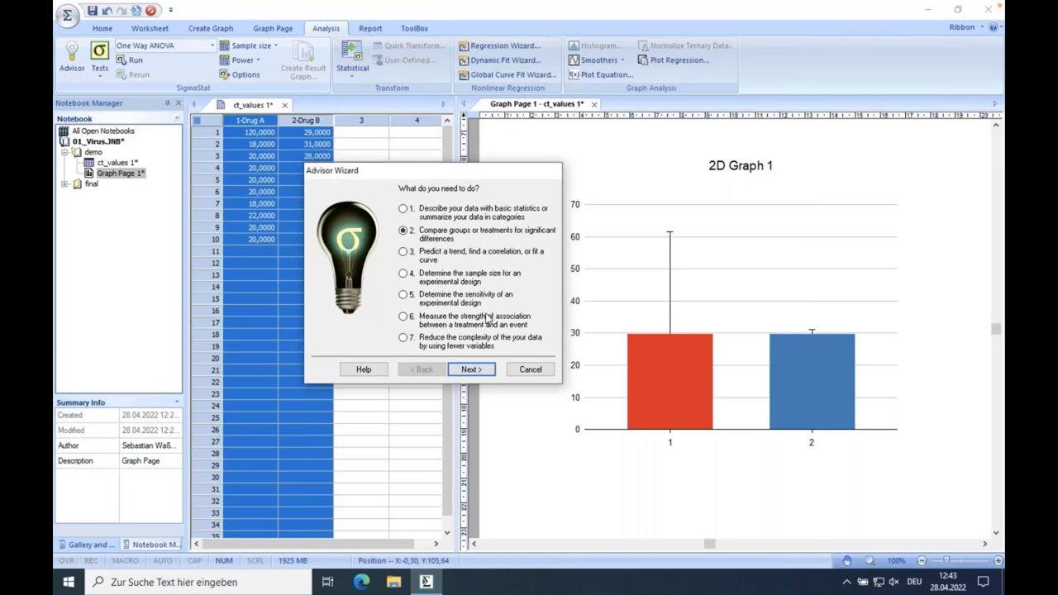
click(475, 369)
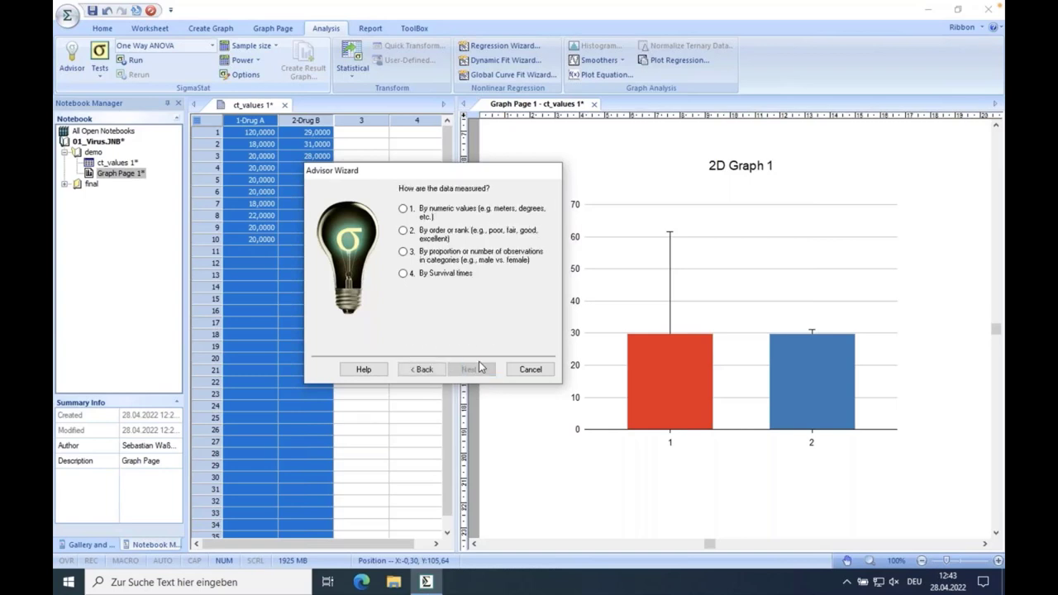
drag(522, 175, 566, 198)
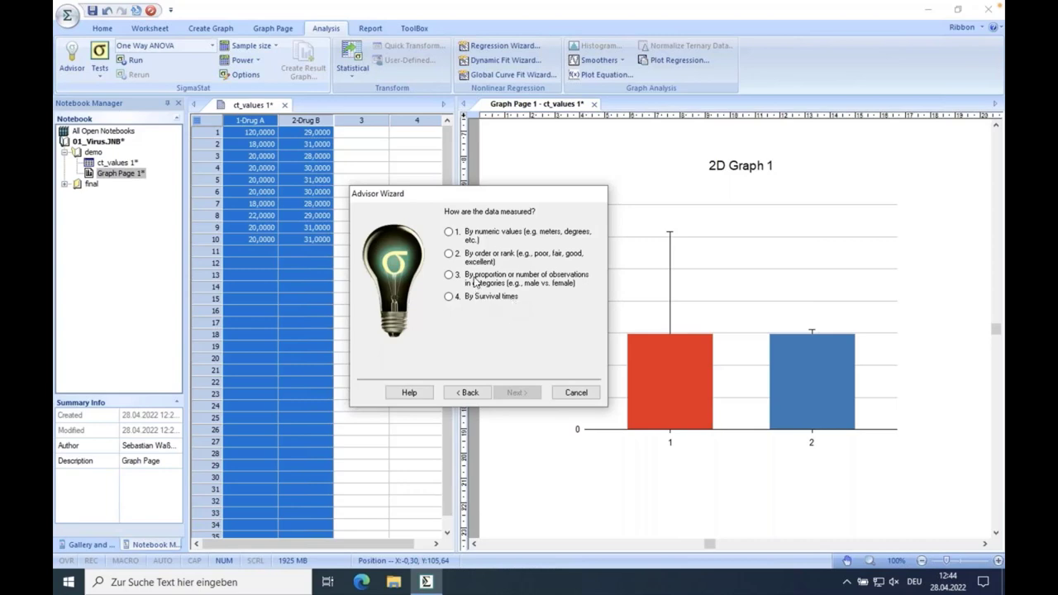
click(449, 232)
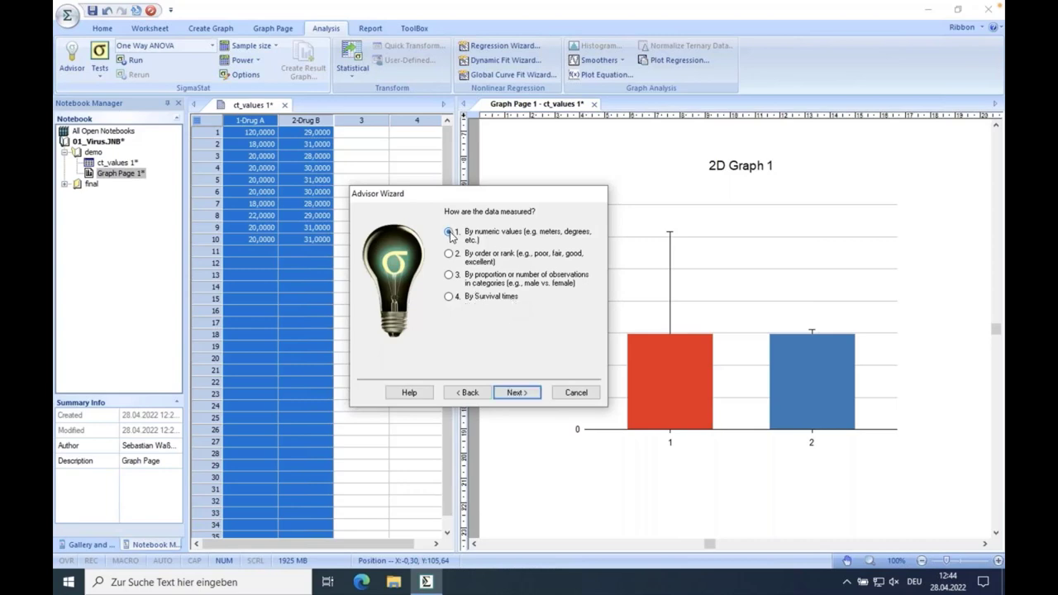
click(514, 391)
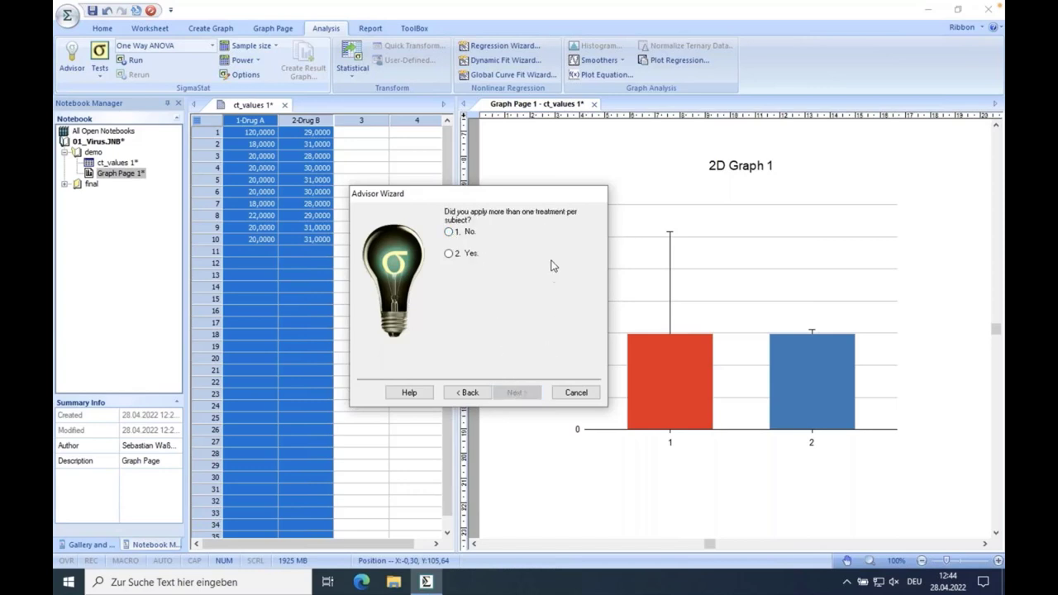
Specify no more than one treatment per subject and two groups in the Advisor Wizard, and run the suggested t-test.
drag(532, 197, 531, 210)
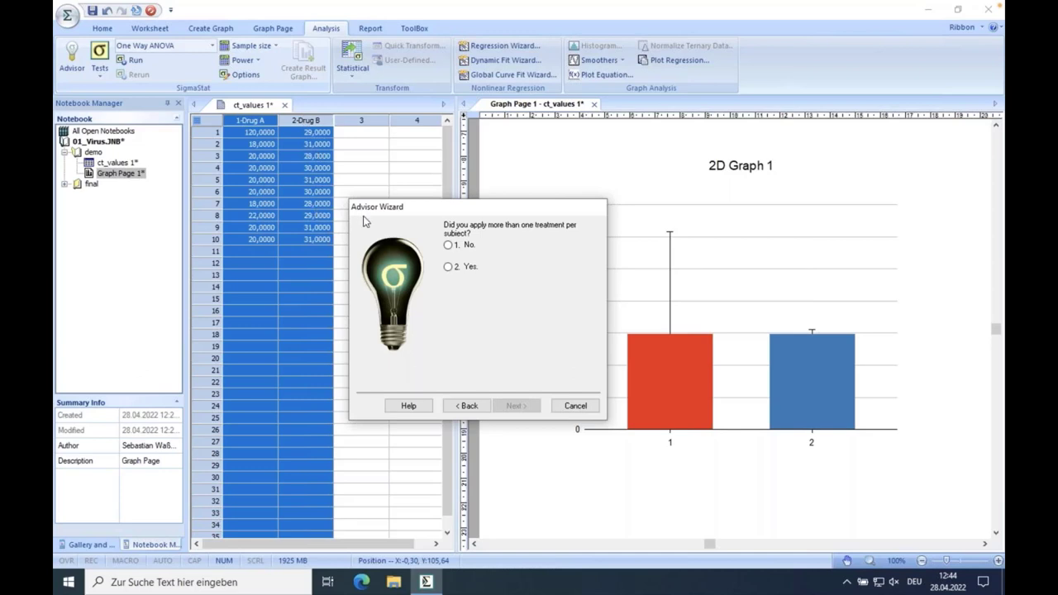
click(450, 246)
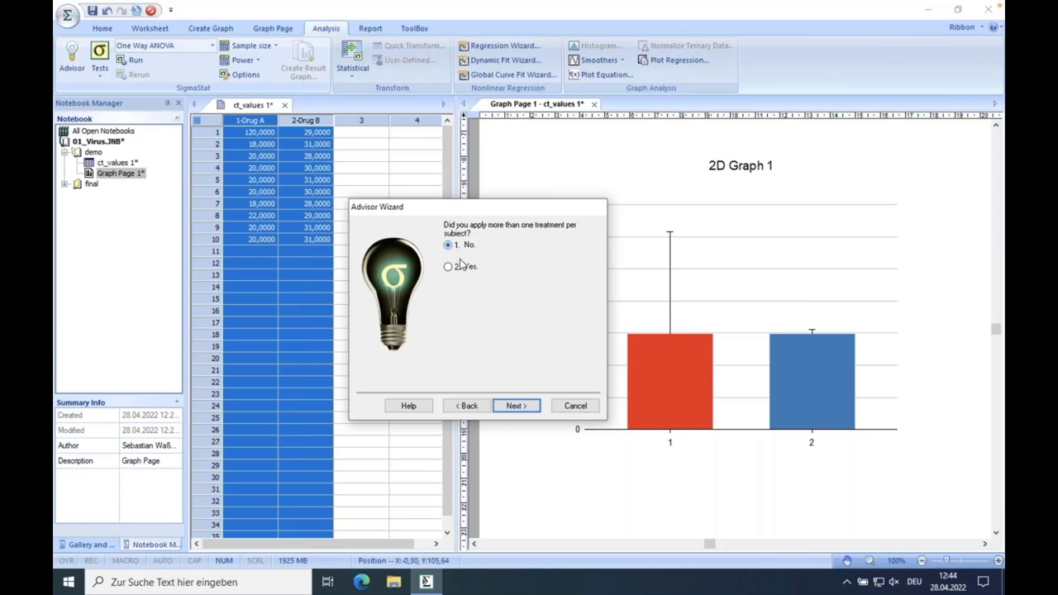
click(524, 405)
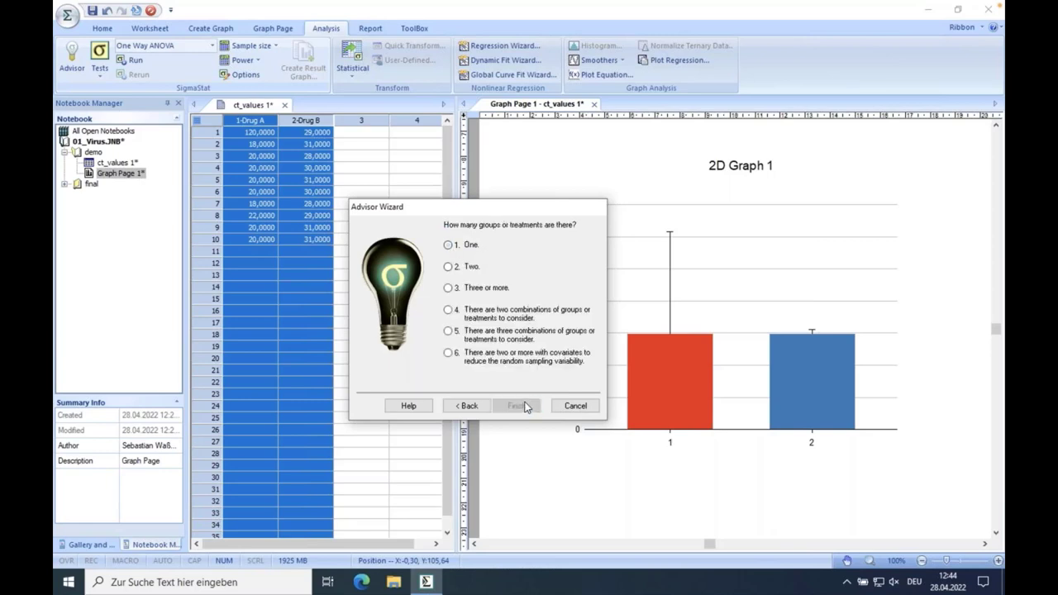
click(465, 266)
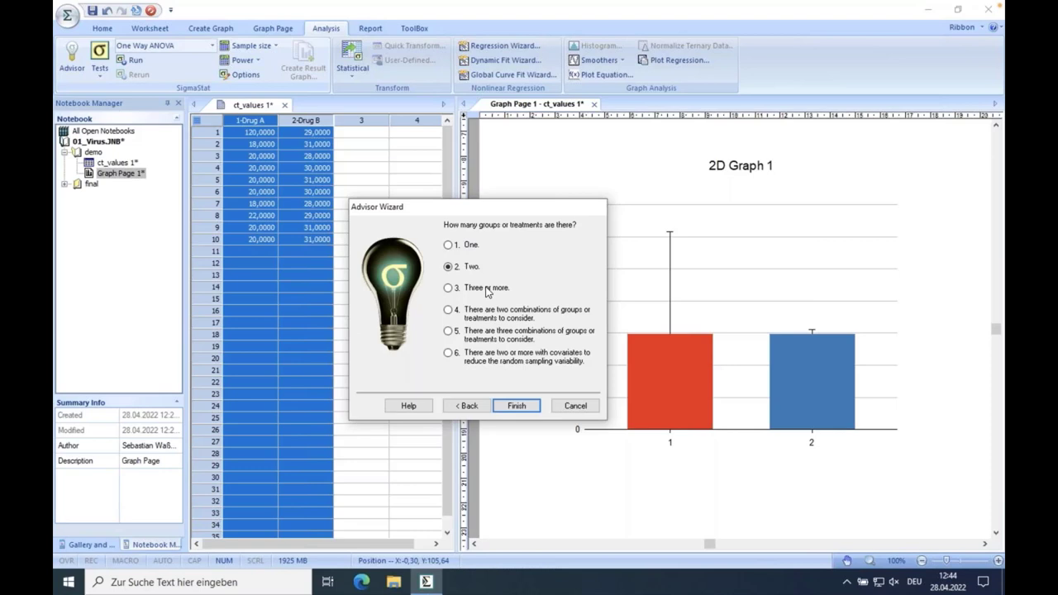
click(517, 406)
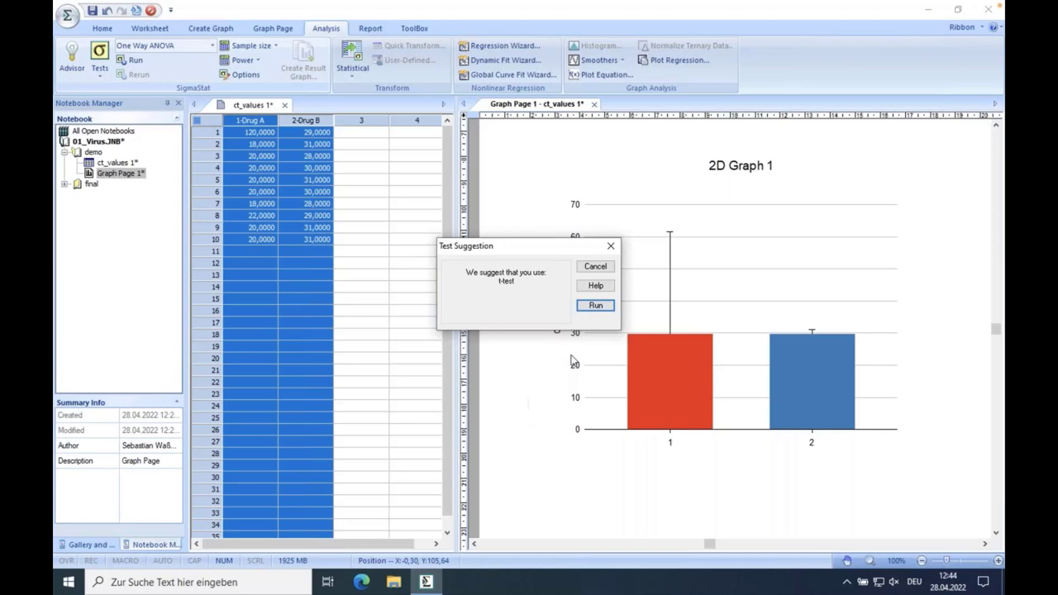
click(591, 306)
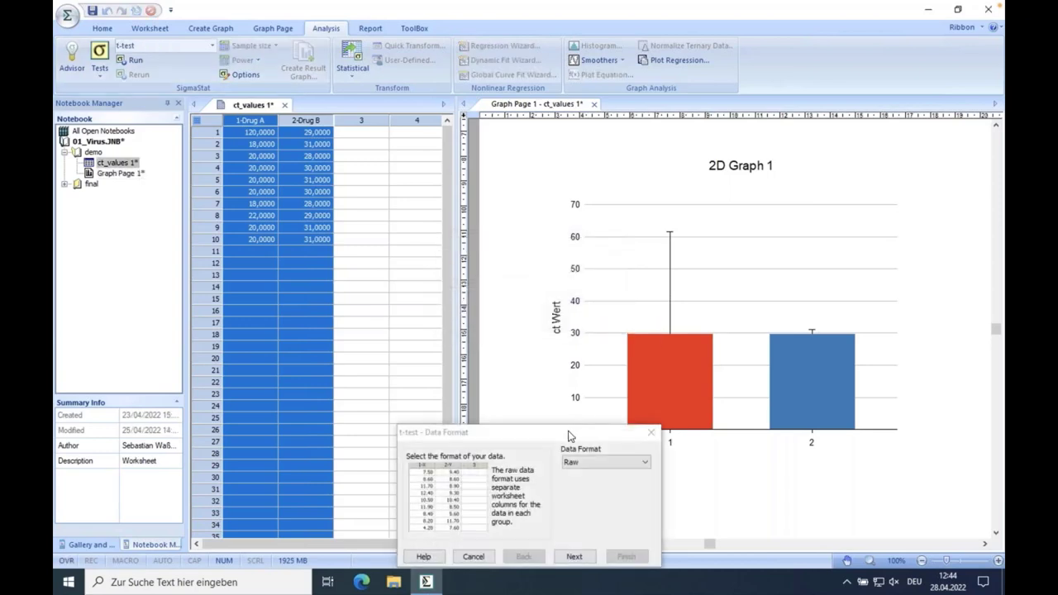
Try the Mean, Size, Standard Deviation data format for the t-test, keeping the dialog clear of the worksheet data.
drag(569, 436, 491, 179)
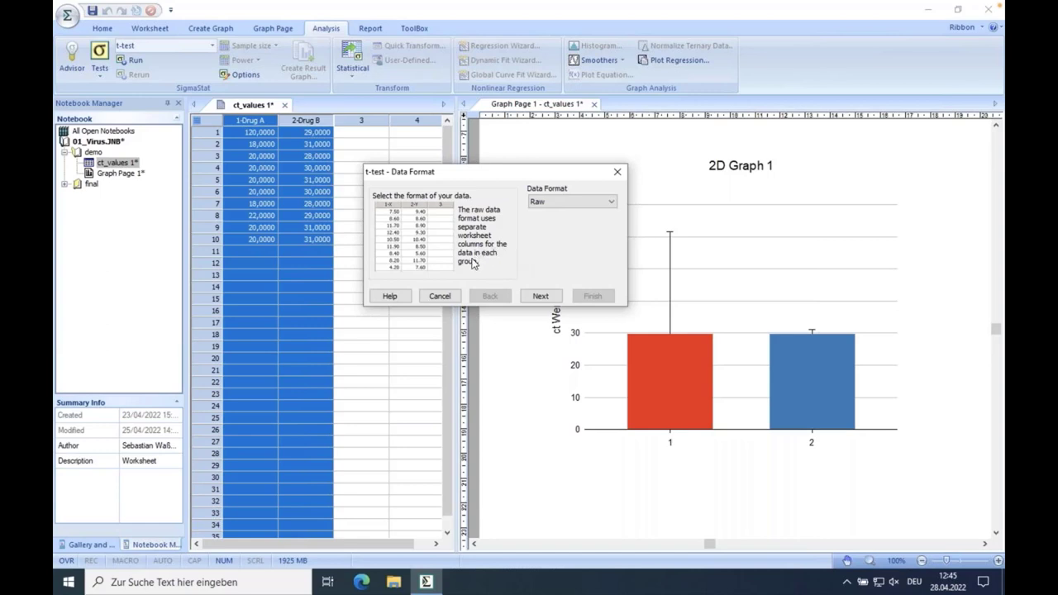
click(612, 203)
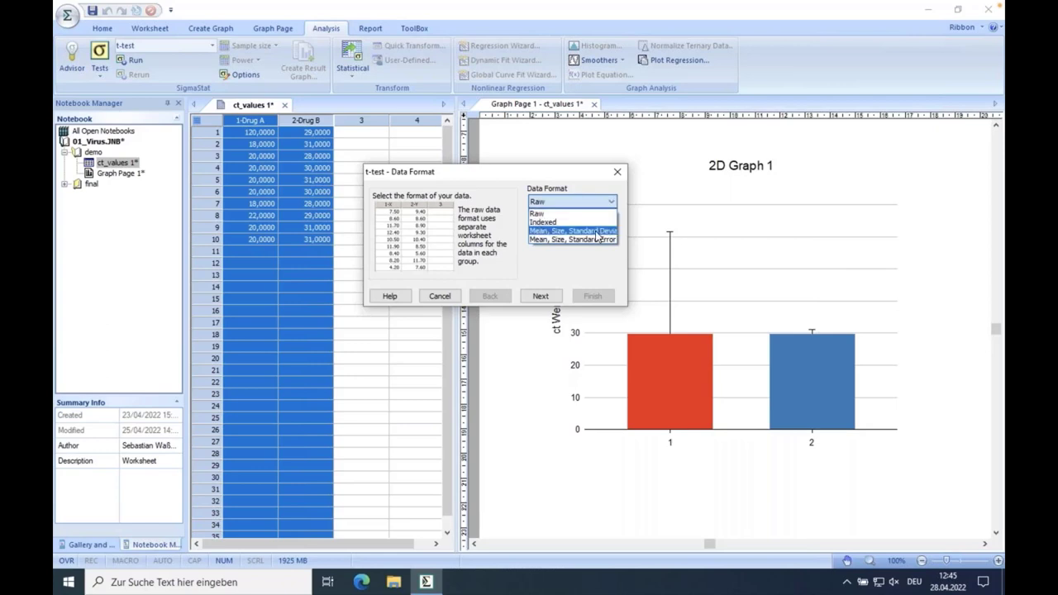
click(552, 232)
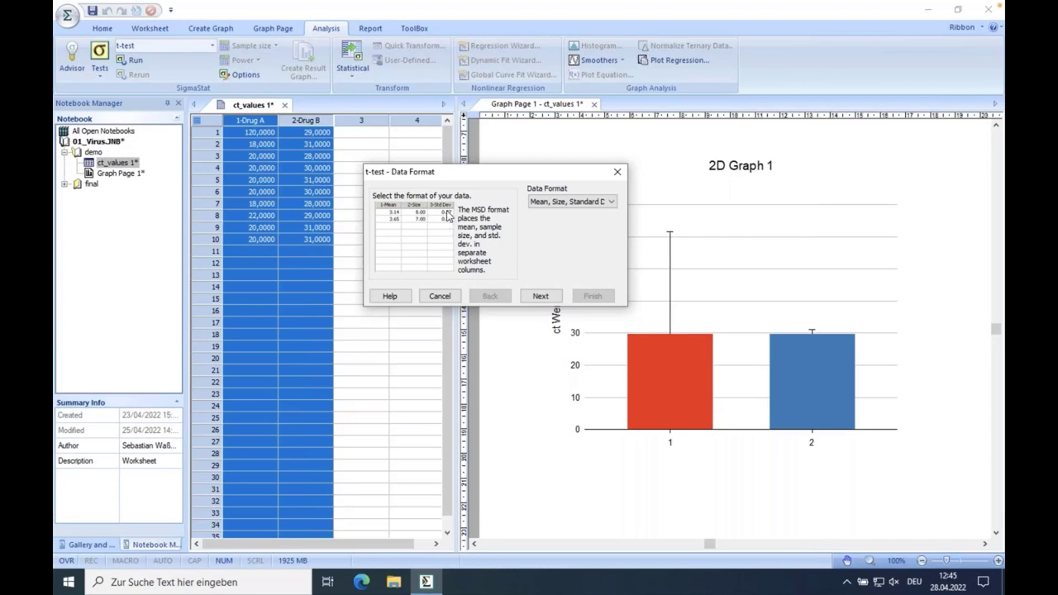
drag(468, 175, 506, 177)
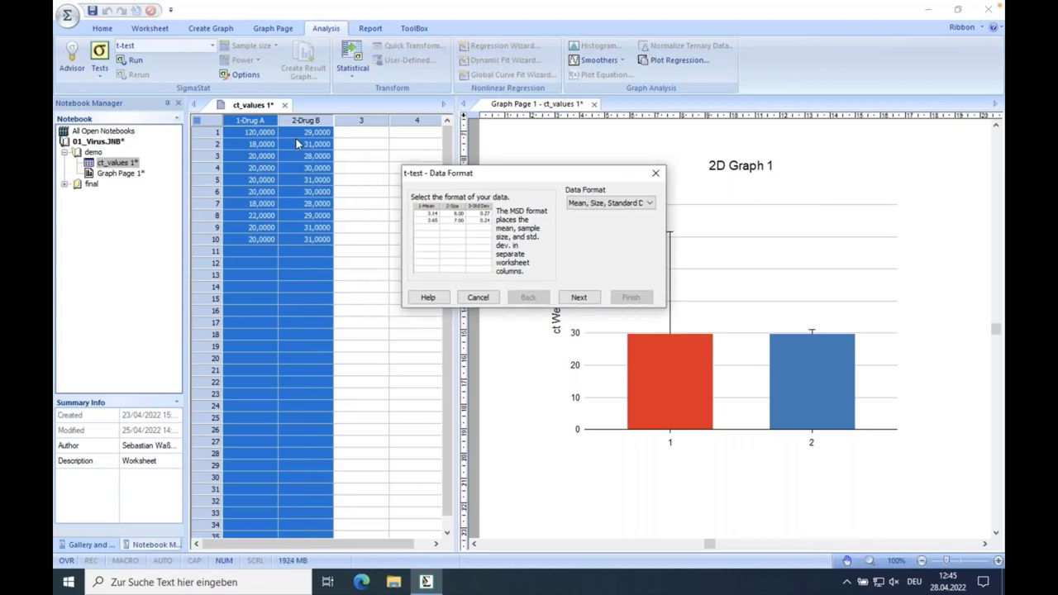
Set the t-test data format to Raw and check the 1-Drug A and 2-Drug B column assignments.
click(651, 206)
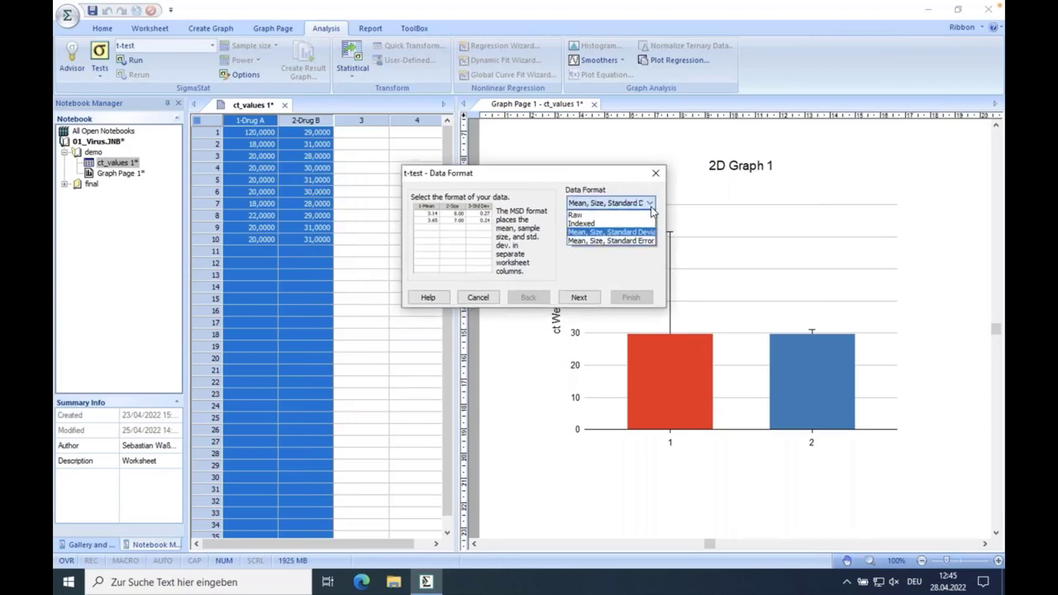
click(600, 216)
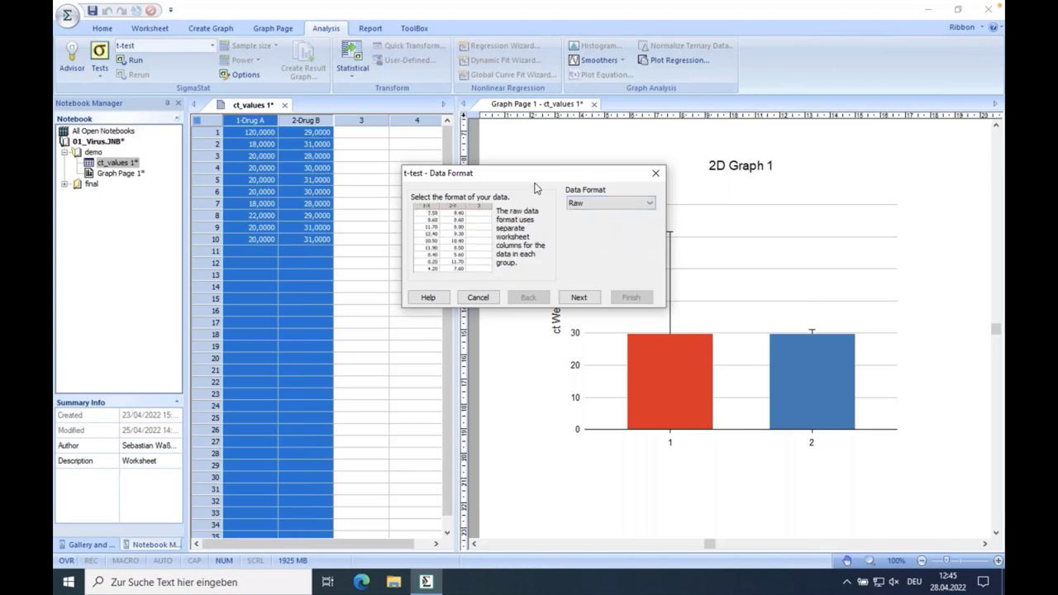
drag(538, 181, 492, 181)
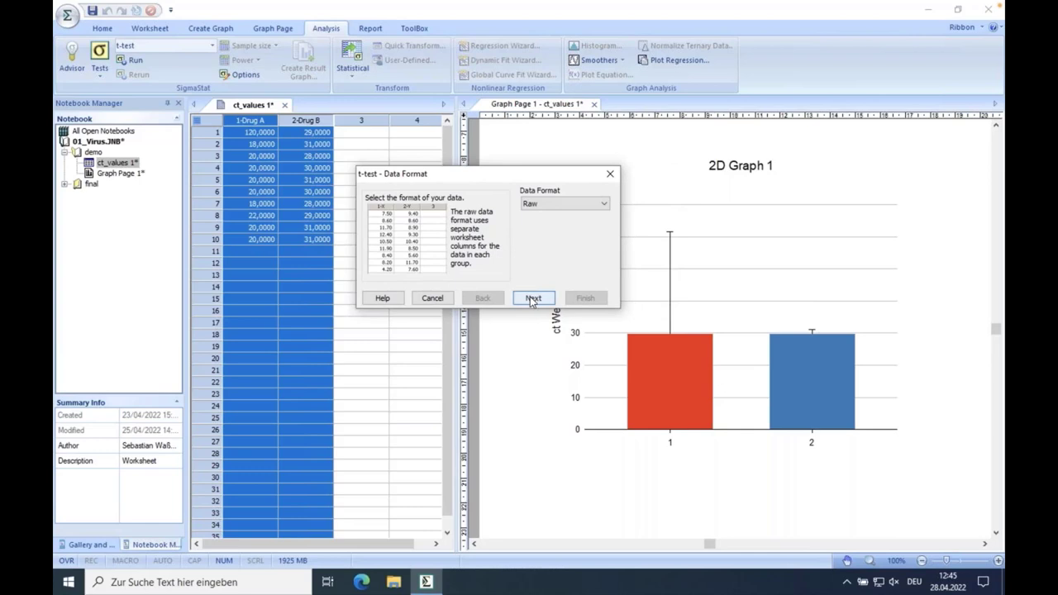
click(533, 297)
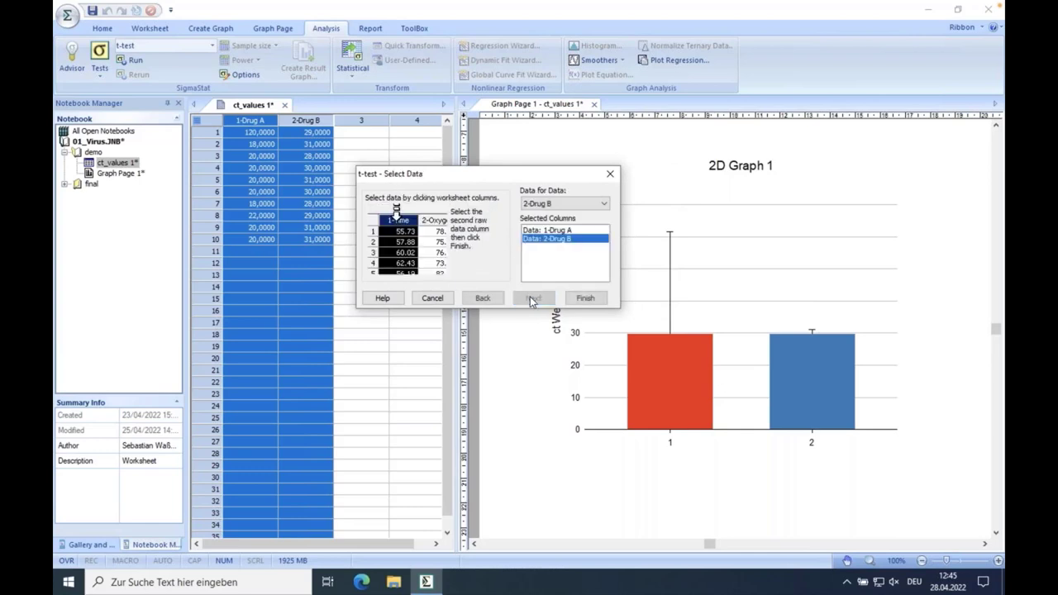
click(551, 232)
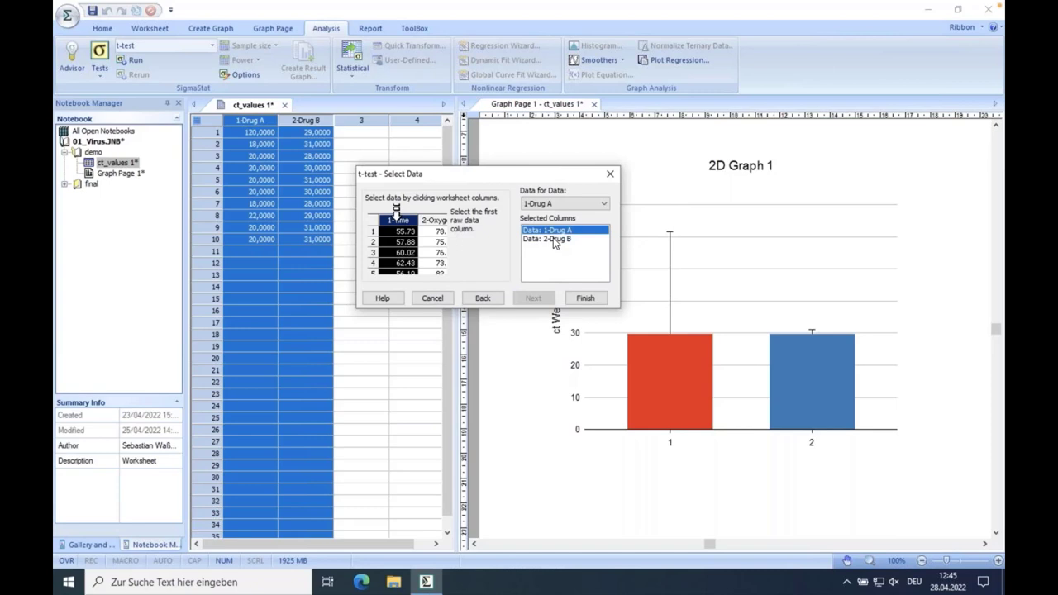
click(555, 240)
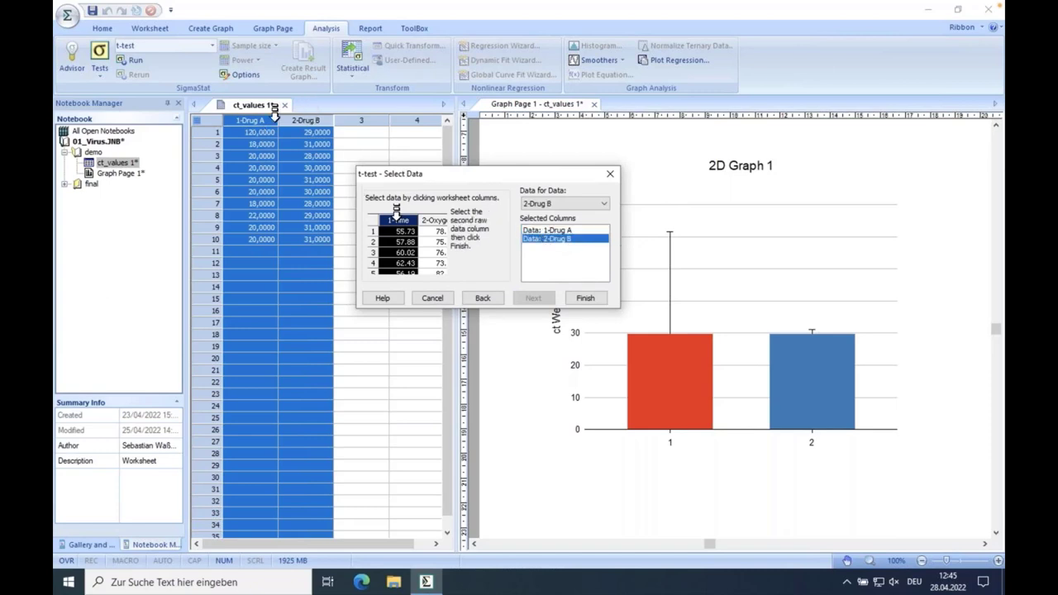
Finish the t-test setup and decline the Mann-Whitney Rank Sum test to get the t-test report.
click(585, 298)
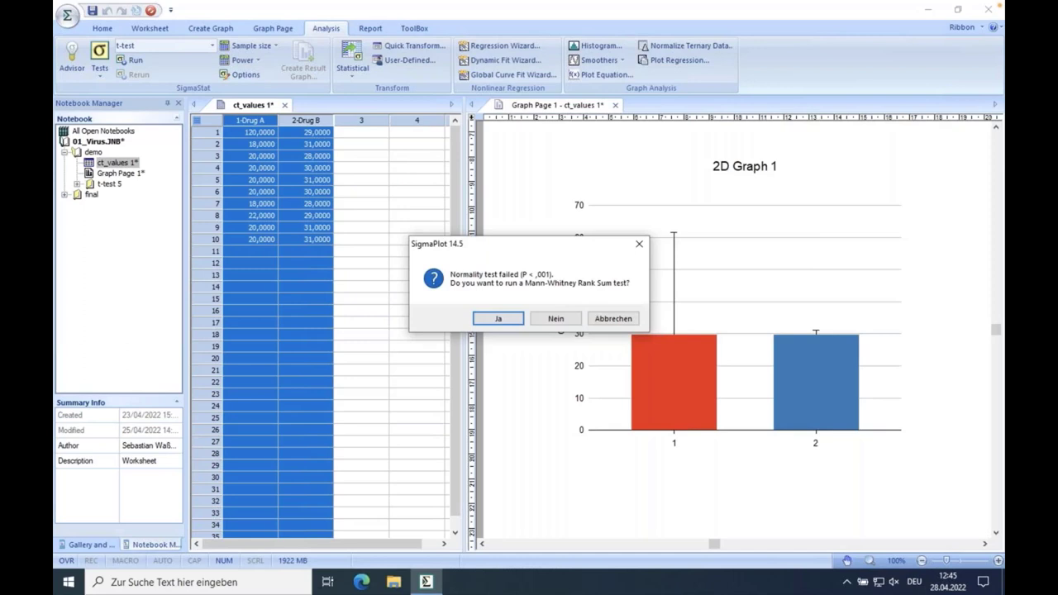
drag(567, 247, 559, 205)
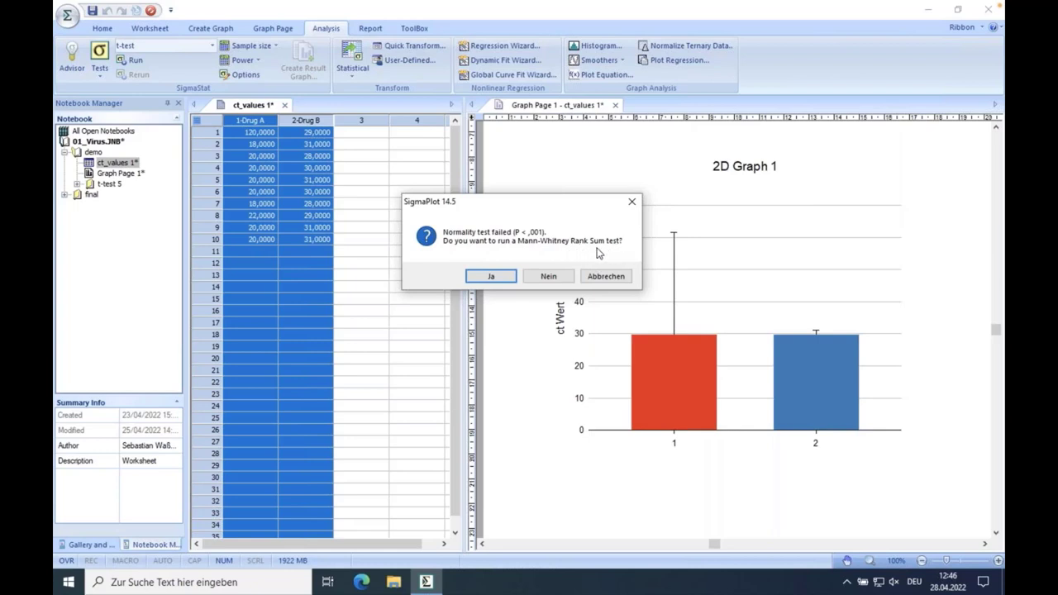
click(560, 279)
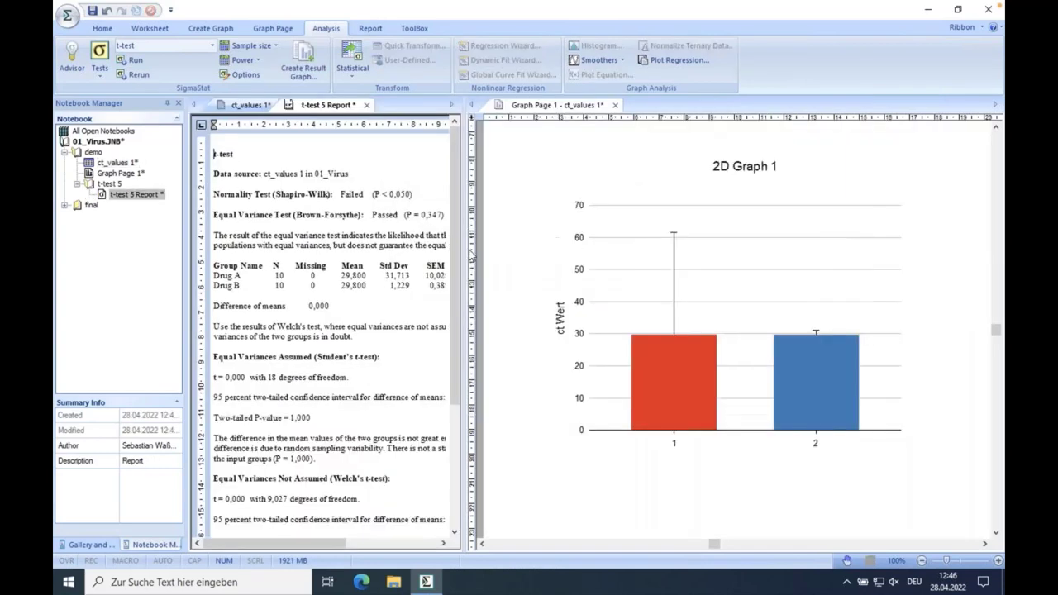
Widen the t-test report pane and examine the Normality Test and Equal Variance Test results.
drag(468, 211, 665, 209)
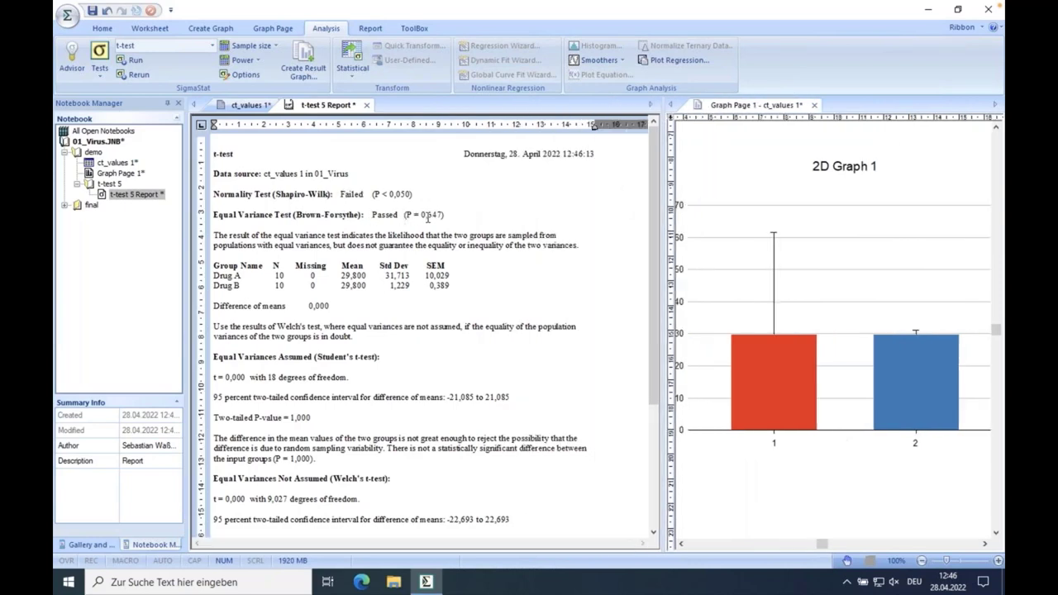
drag(451, 216, 213, 195)
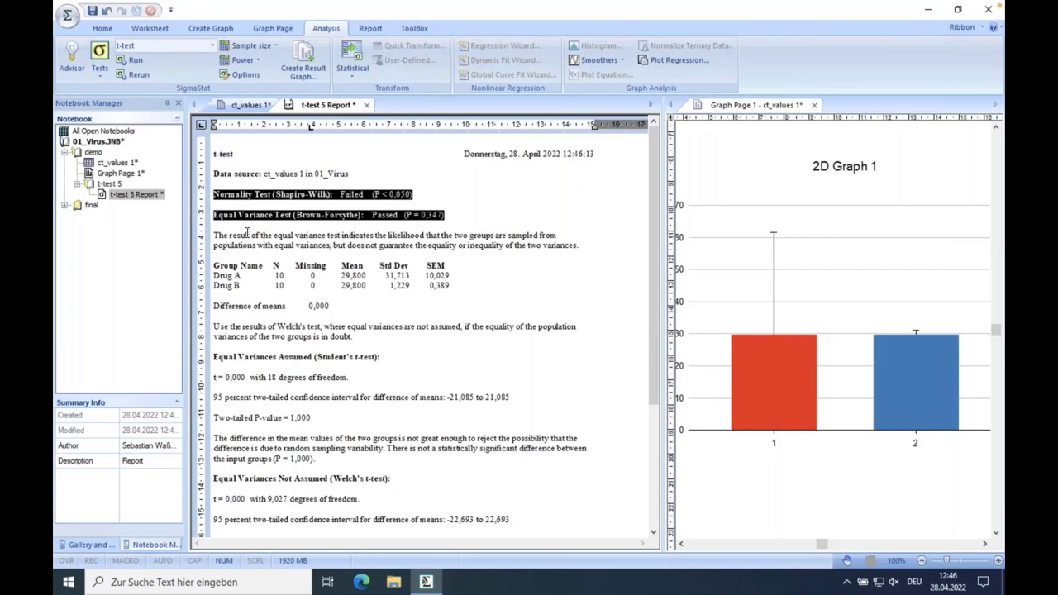
click(246, 233)
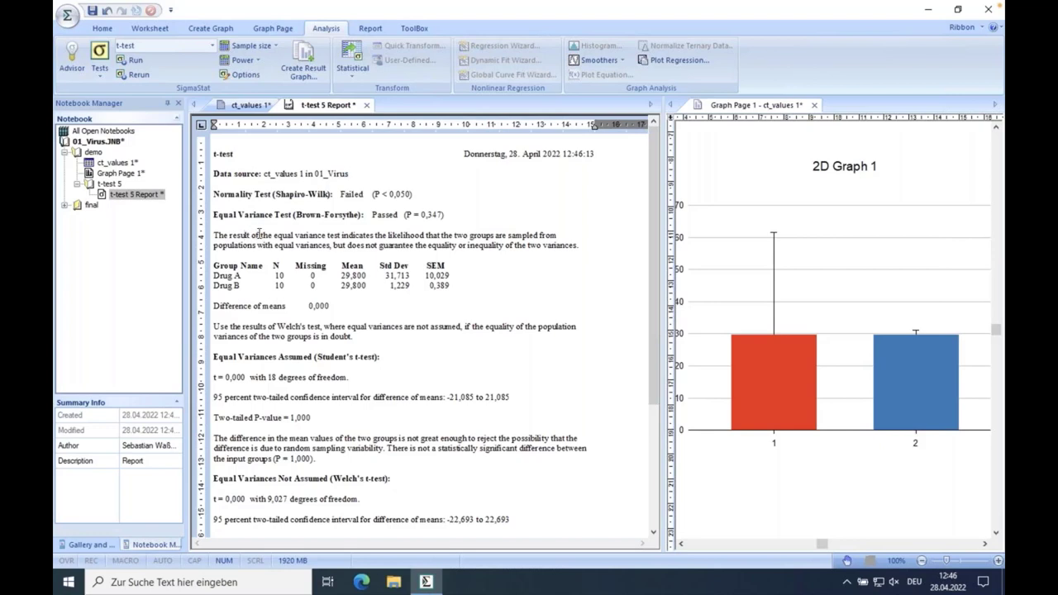
drag(388, 194, 203, 191)
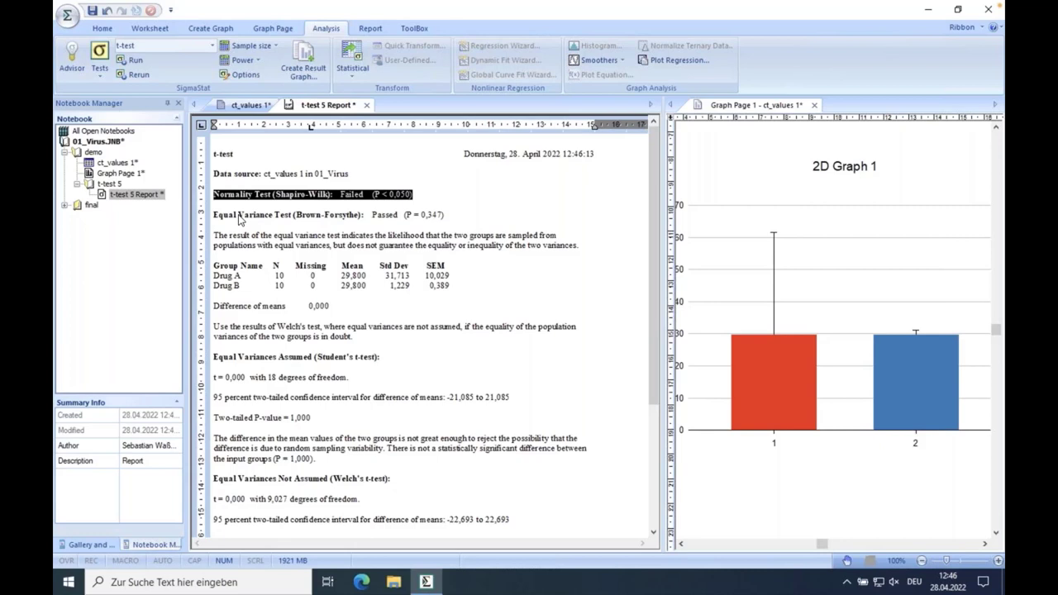
mouse_move(360, 191)
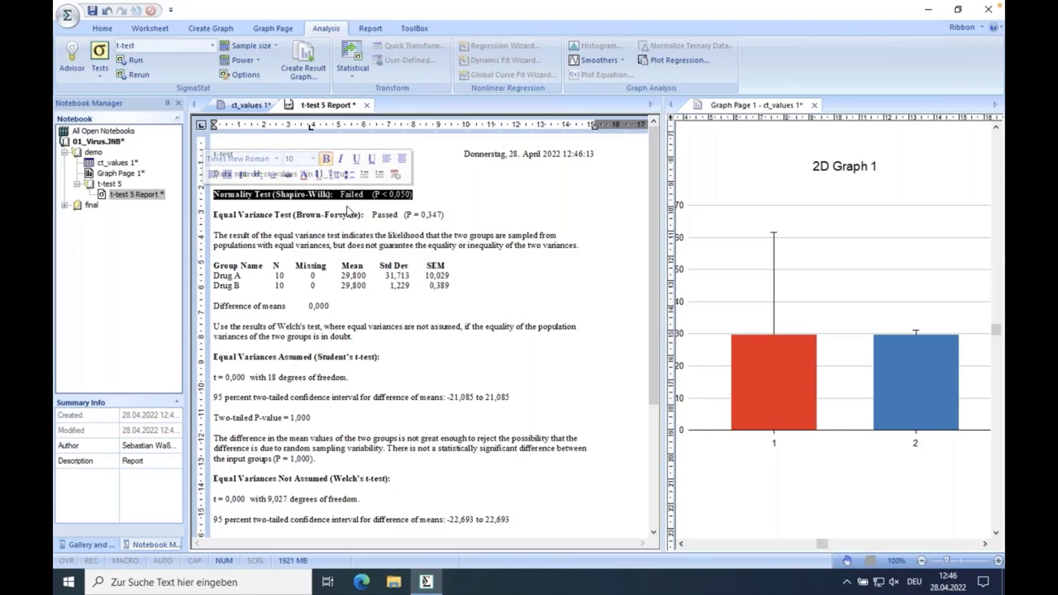
click(348, 210)
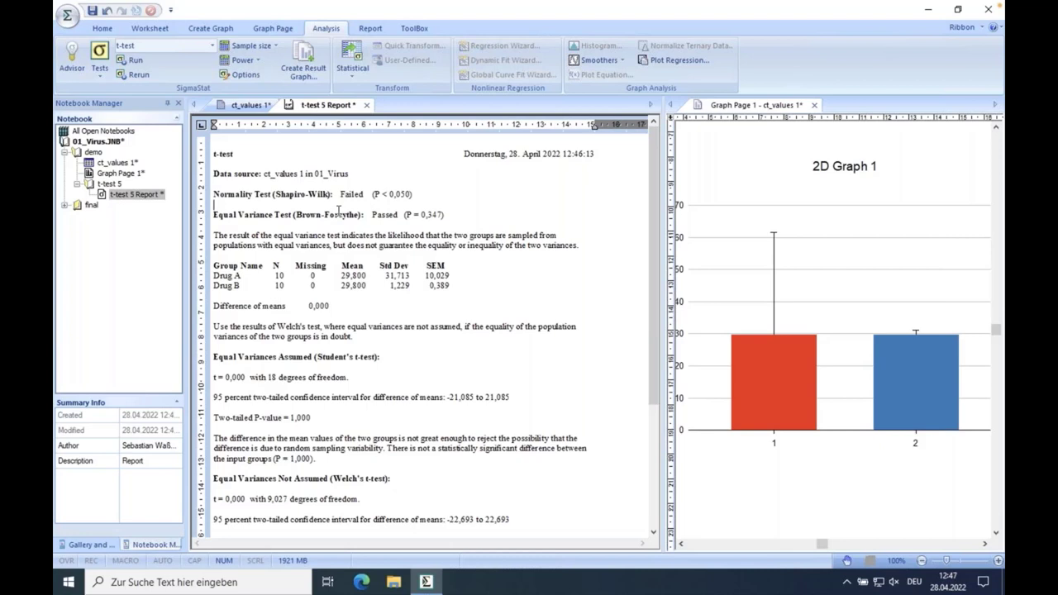
drag(292, 214, 213, 216)
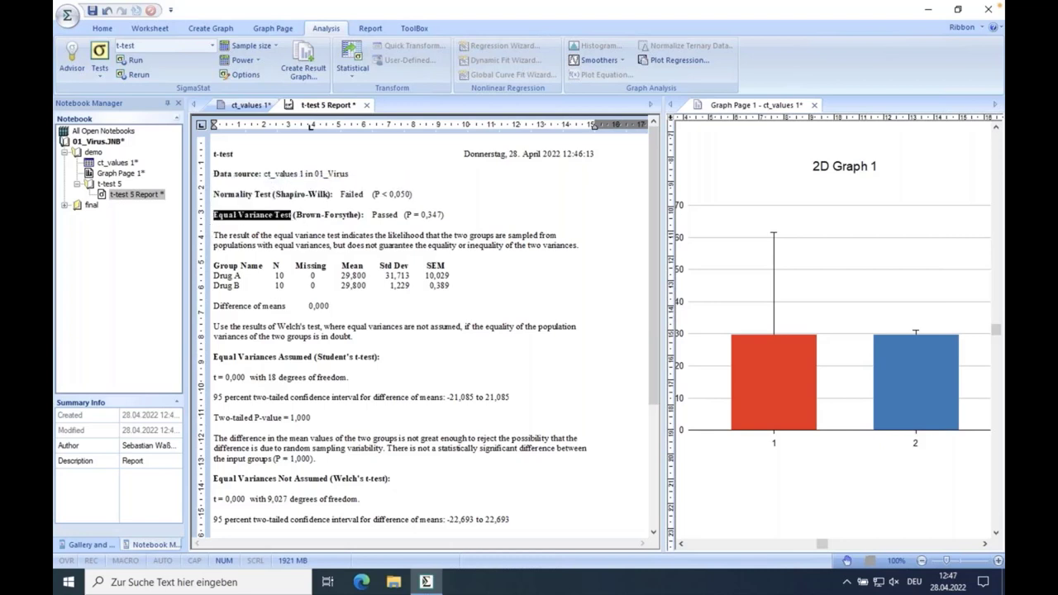
drag(374, 216, 402, 216)
click(390, 236)
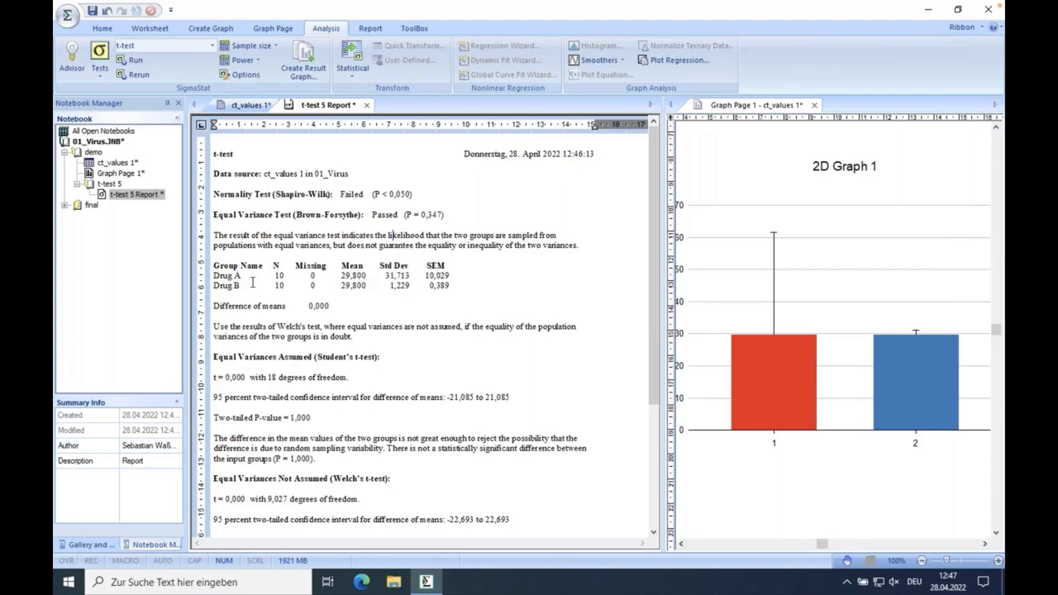
Examine the difference of means and the Student's t-test two-tailed P-value in the report.
drag(330, 311, 216, 311)
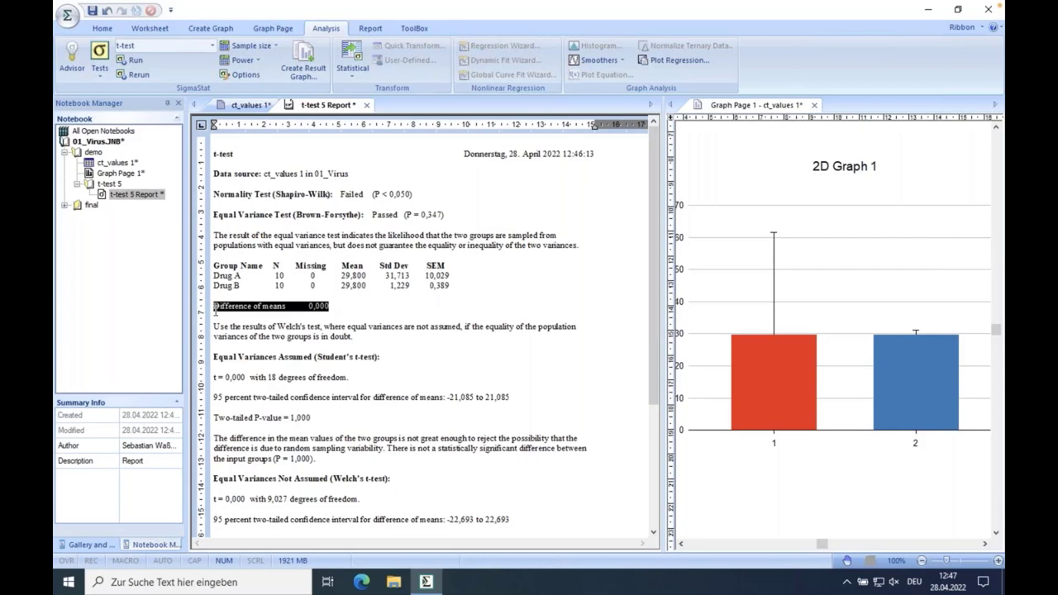
click(334, 313)
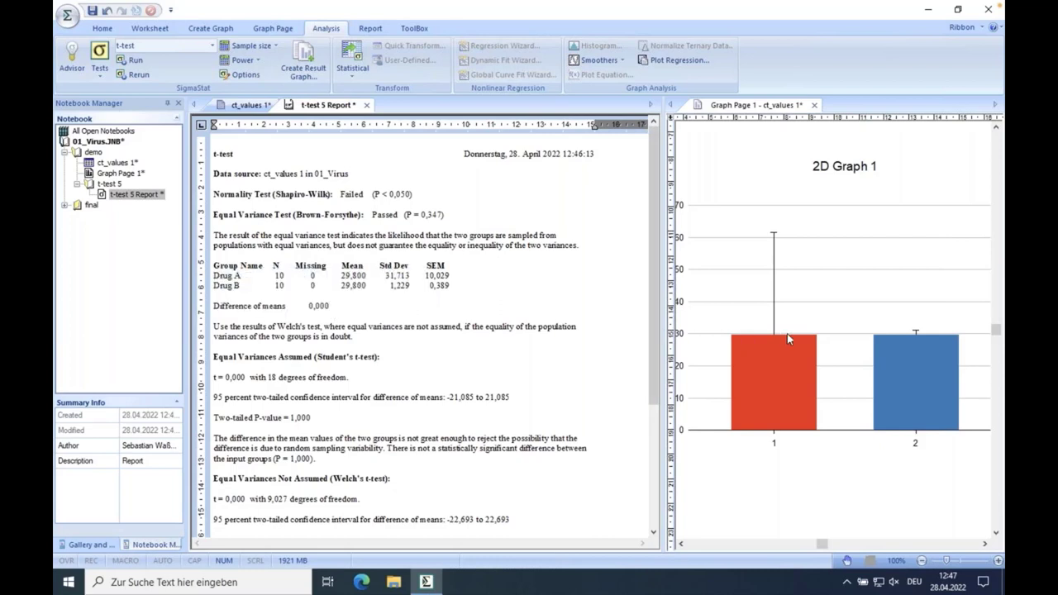
double_click(319, 305)
drag(313, 420, 253, 424)
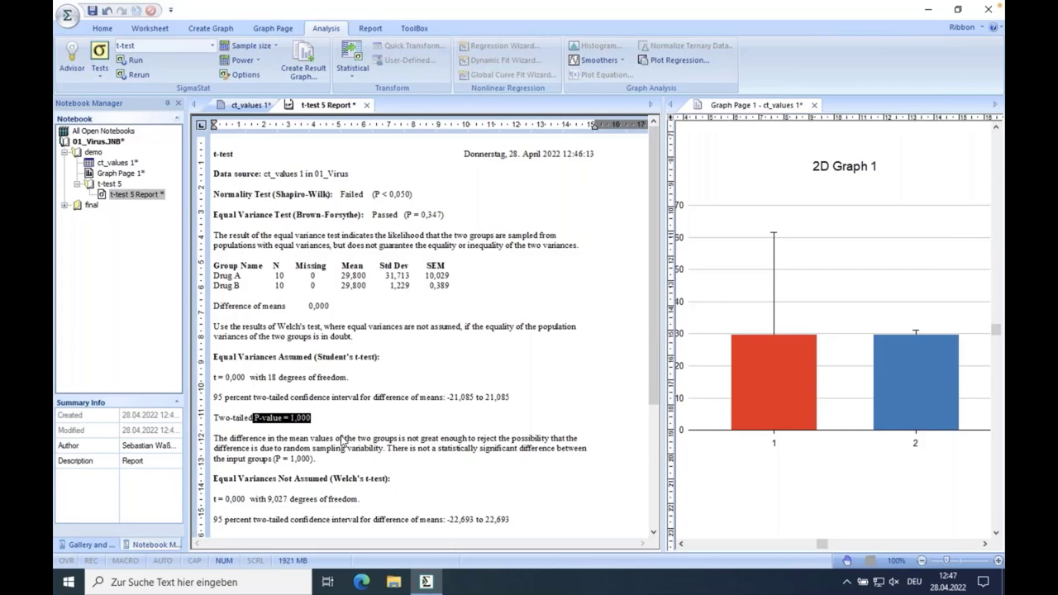
Examine the Student's t-test conclusion on statistical significance and give the graph page more room beside the report.
drag(319, 418, 255, 419)
drag(385, 448, 406, 469)
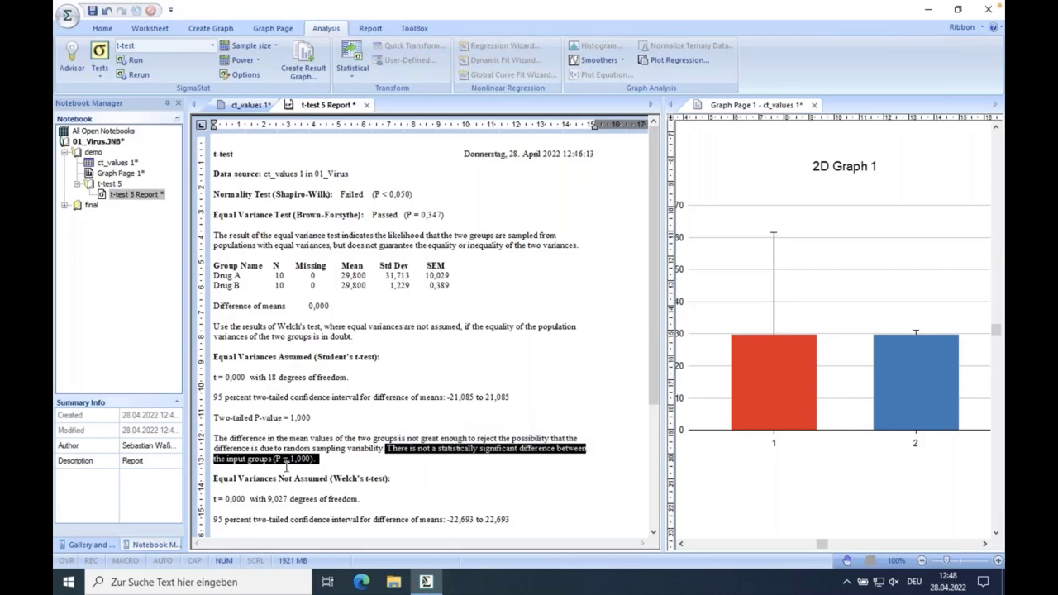
click(328, 465)
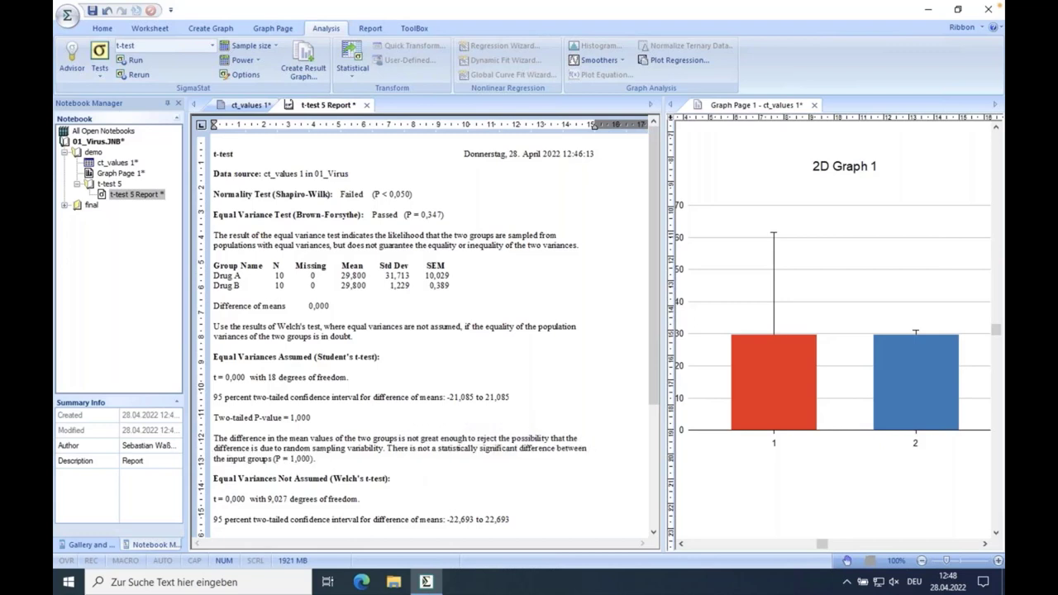
drag(662, 300, 571, 301)
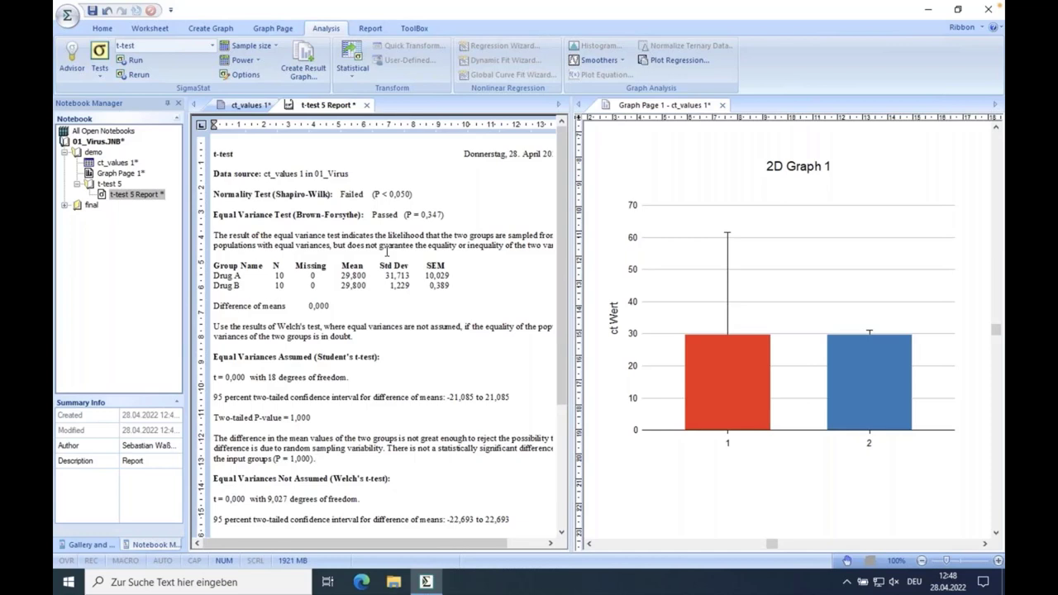
Rerun the t-test on Drug A and Drug B and accept the Mann-Whitney Rank Sum test.
click(143, 78)
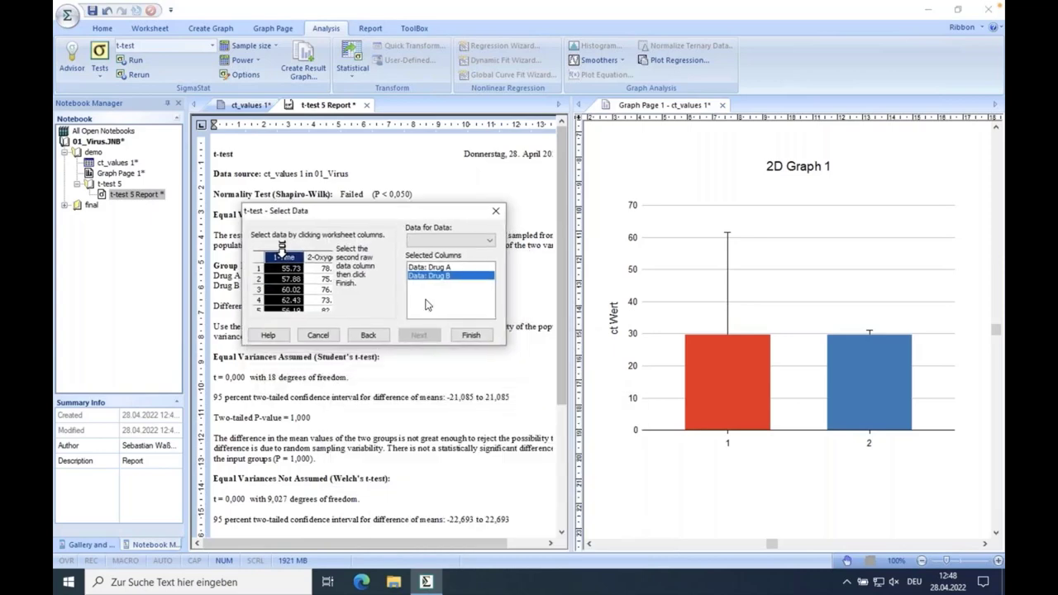
click(469, 335)
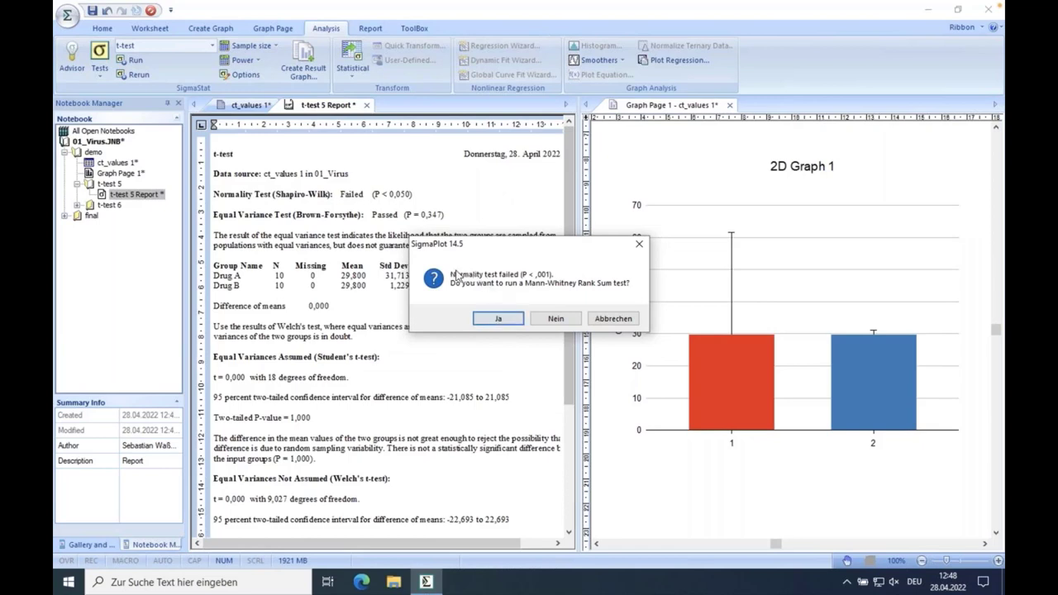
click(499, 320)
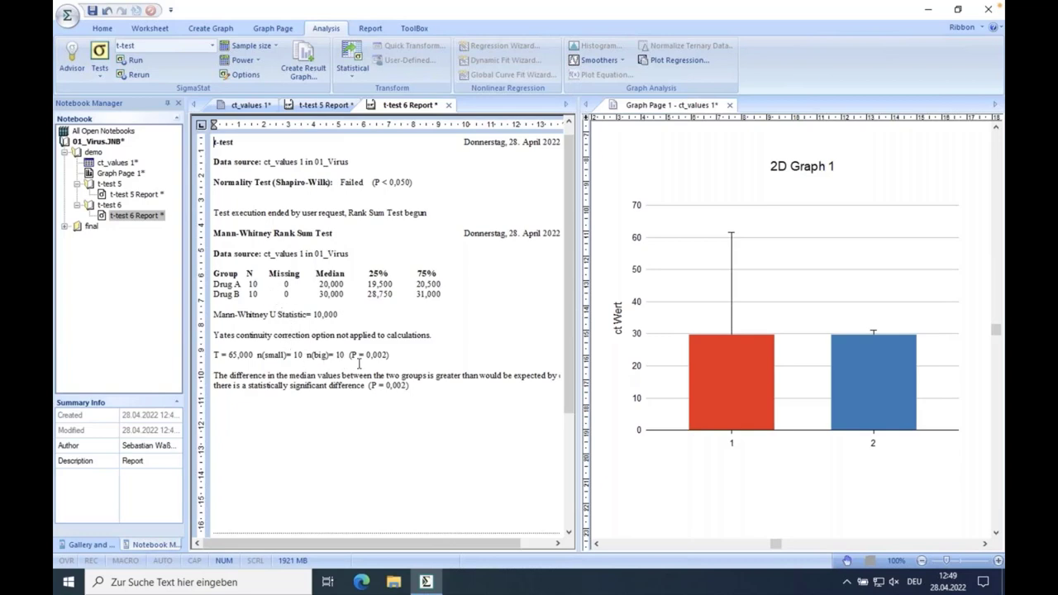
Examine the P-value and the concluding statement on the median difference in the Mann-Whitney Rank Sum Test report.
drag(391, 357, 345, 357)
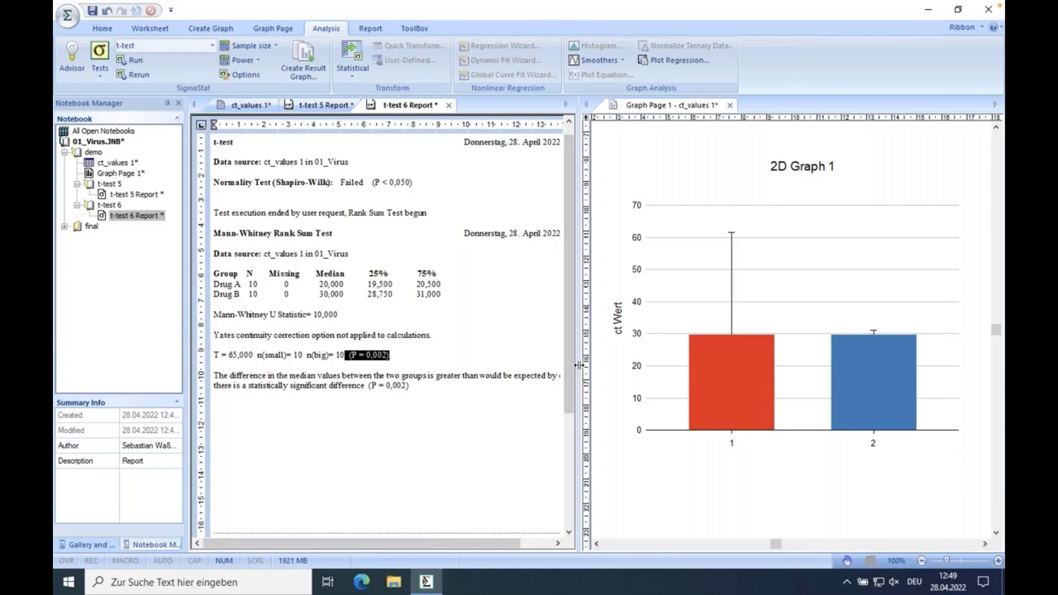
drag(578, 365, 609, 364)
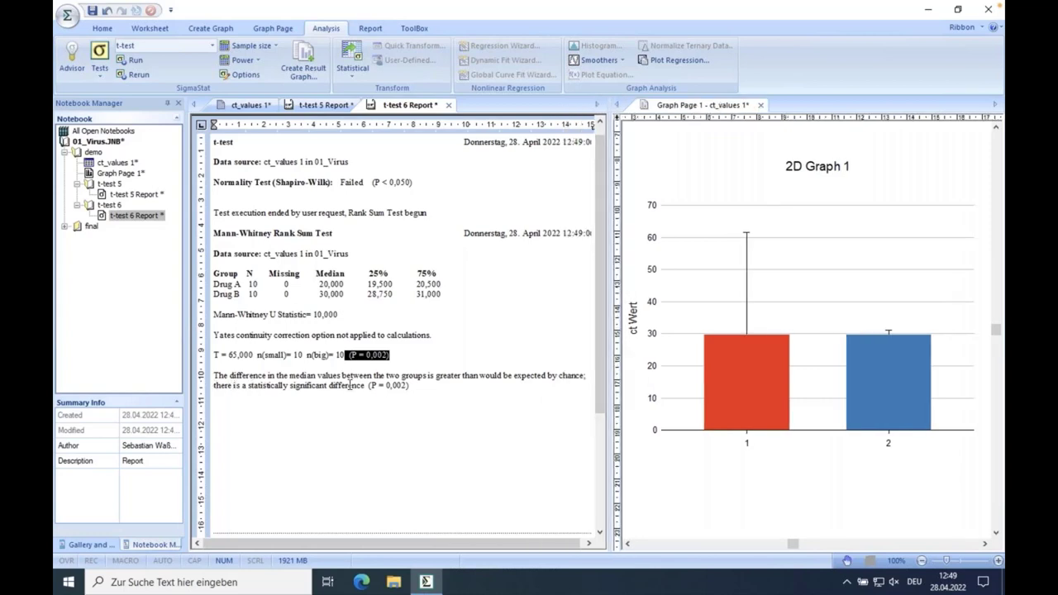
drag(411, 386, 213, 386)
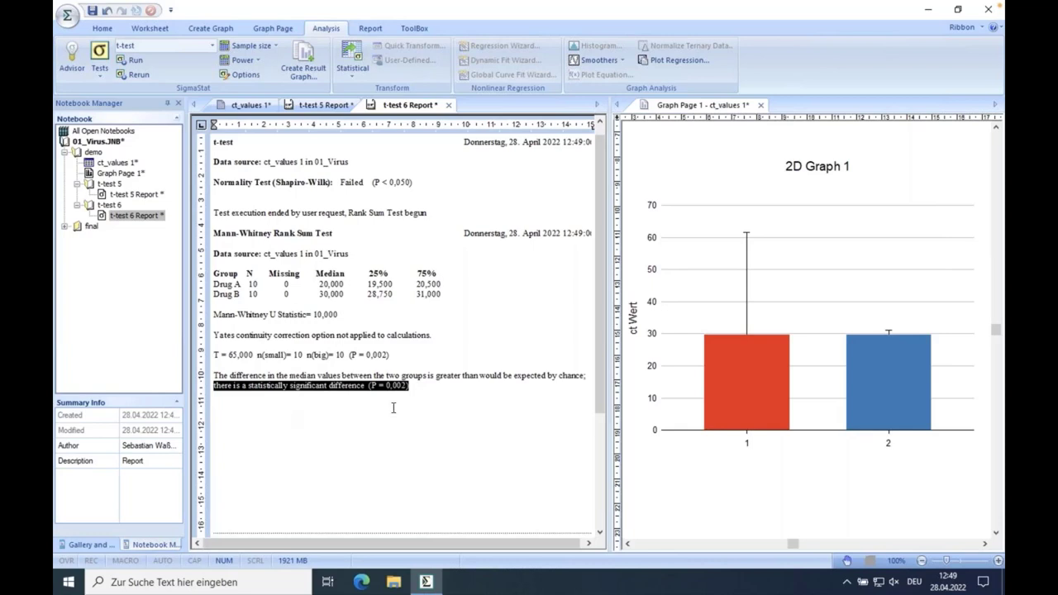
key(Left)
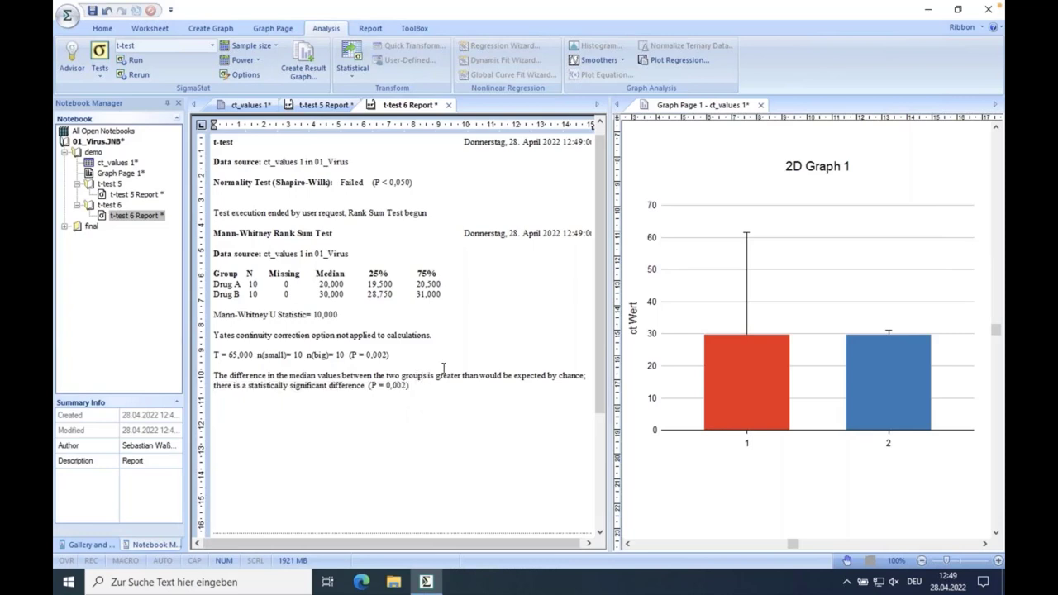
drag(612, 233, 555, 233)
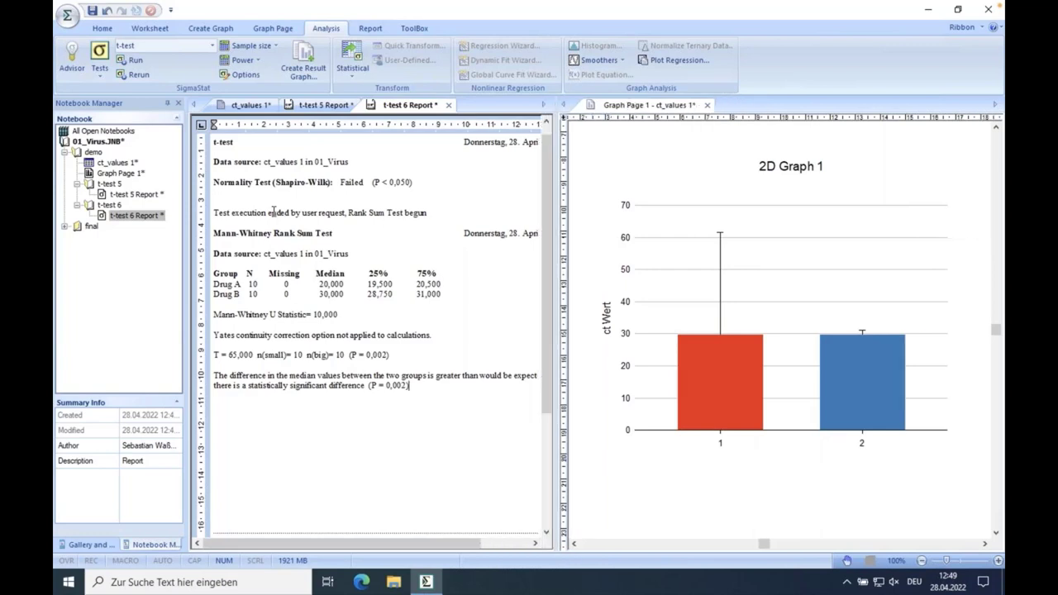
Create a vertical box plot of the Drug A and Drug B columns from ct_values 1 using the Many Y data format.
right_click(89, 173)
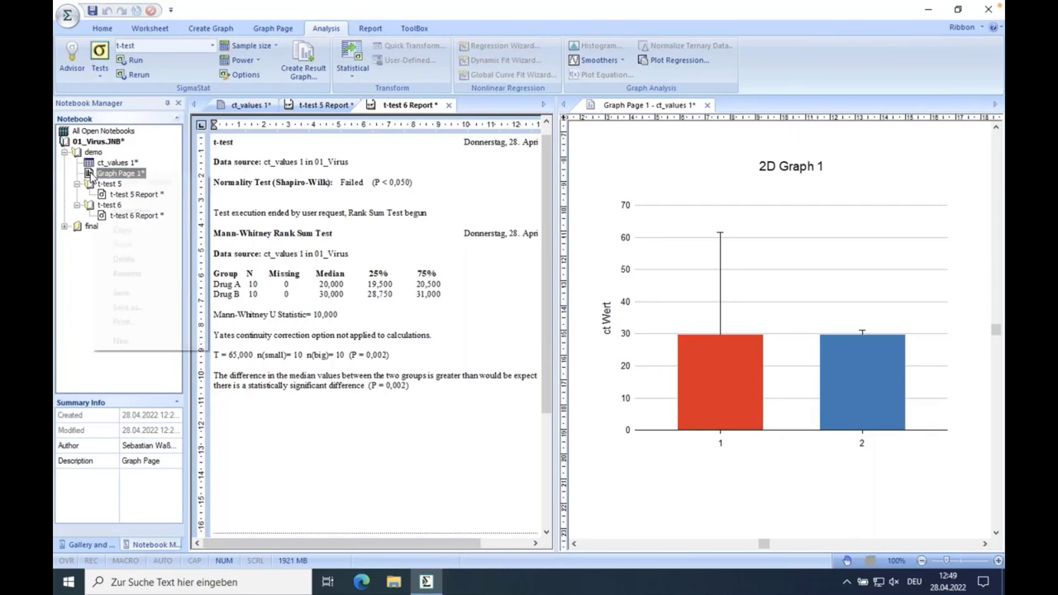
click(128, 371)
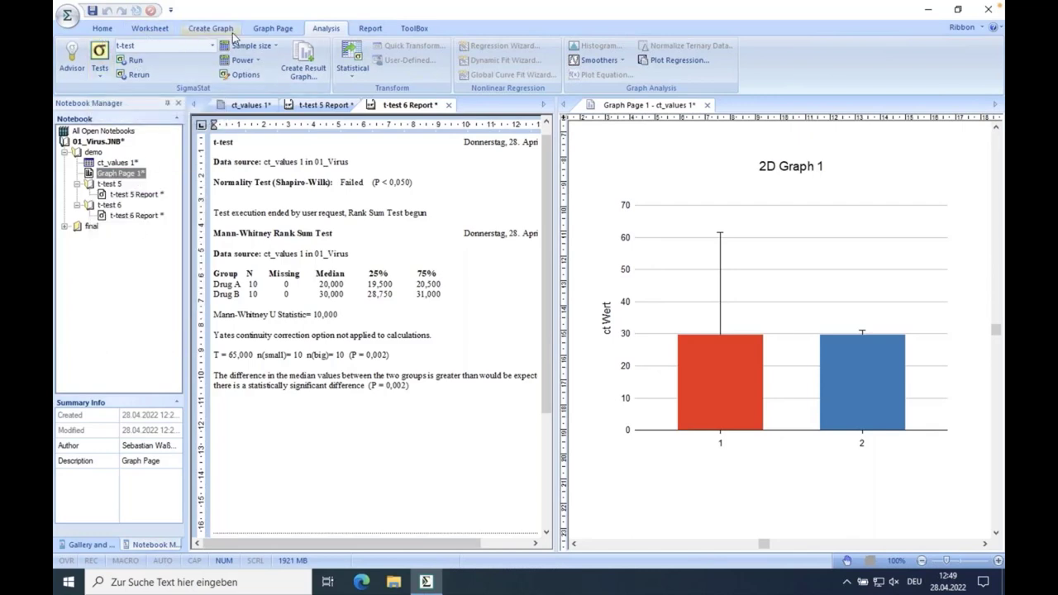
click(238, 105)
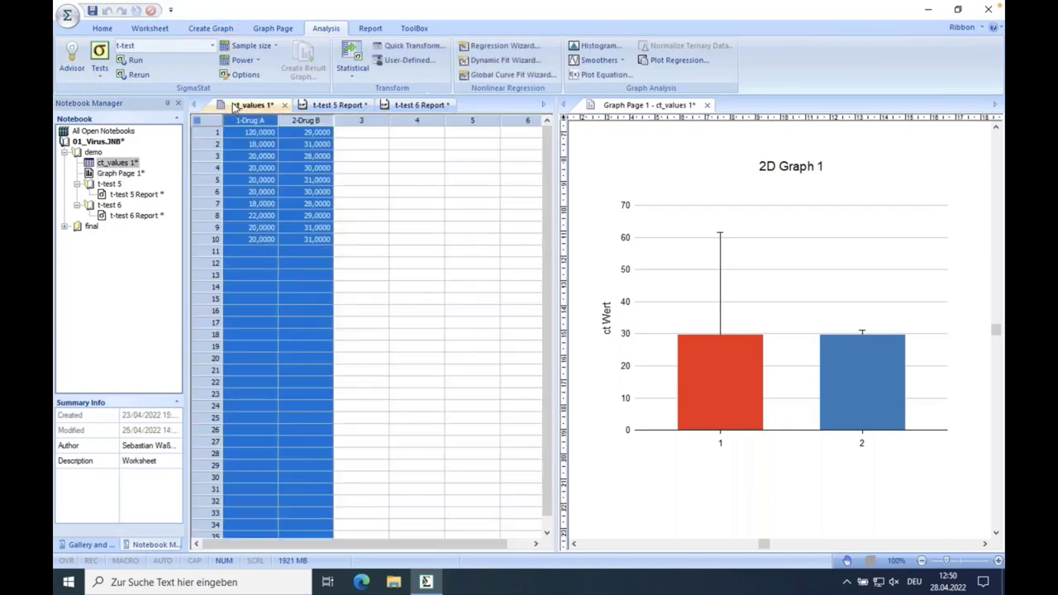
click(211, 29)
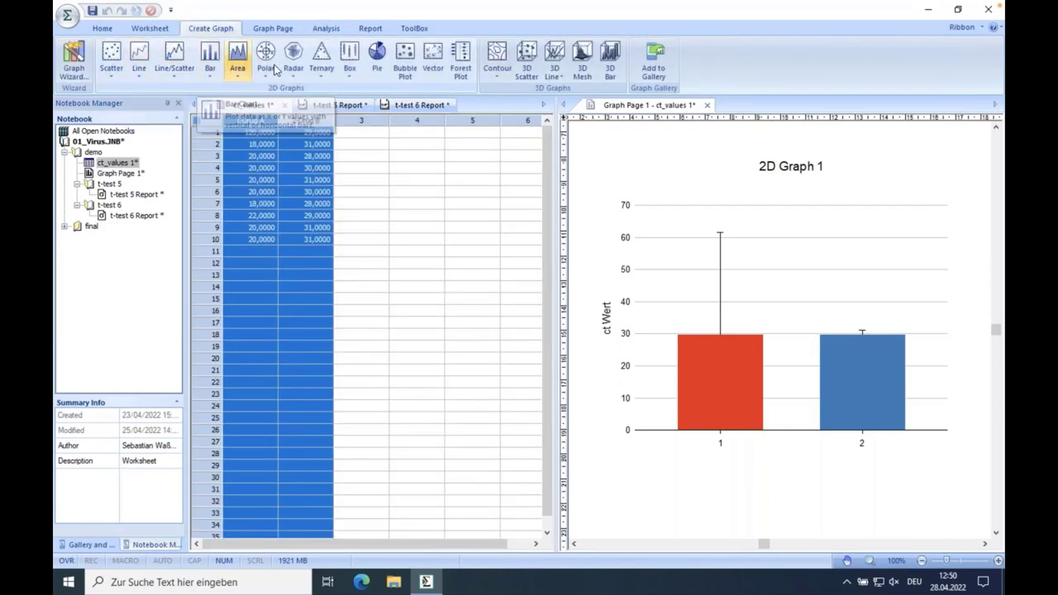
click(353, 77)
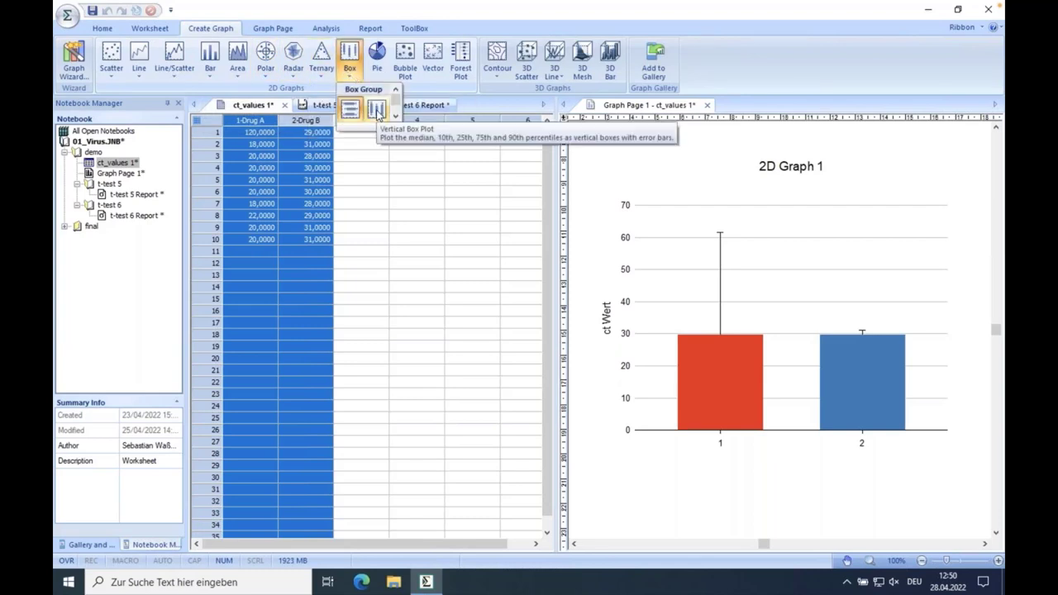
click(377, 112)
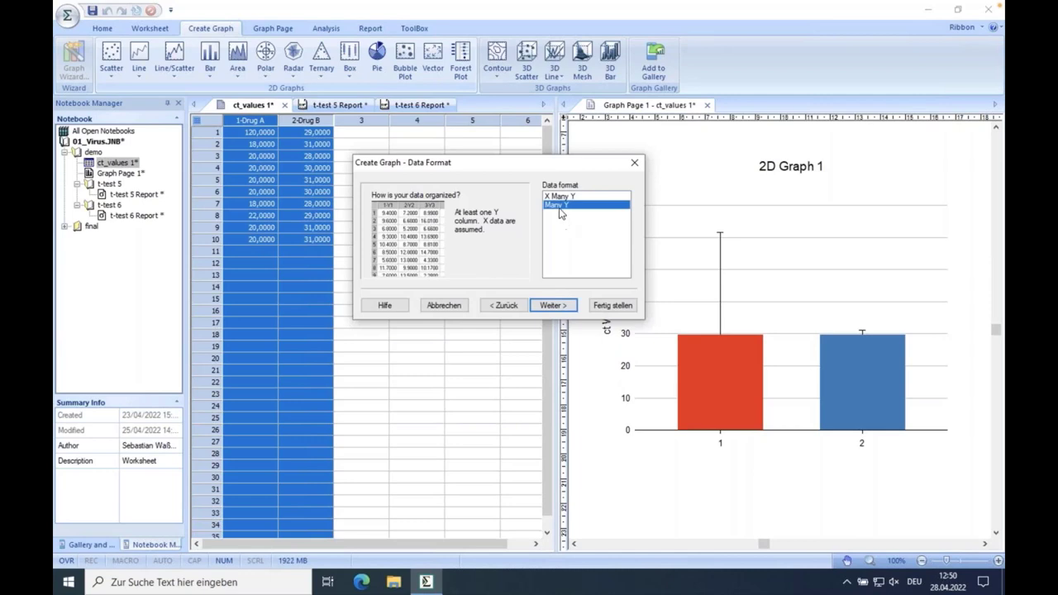
click(559, 306)
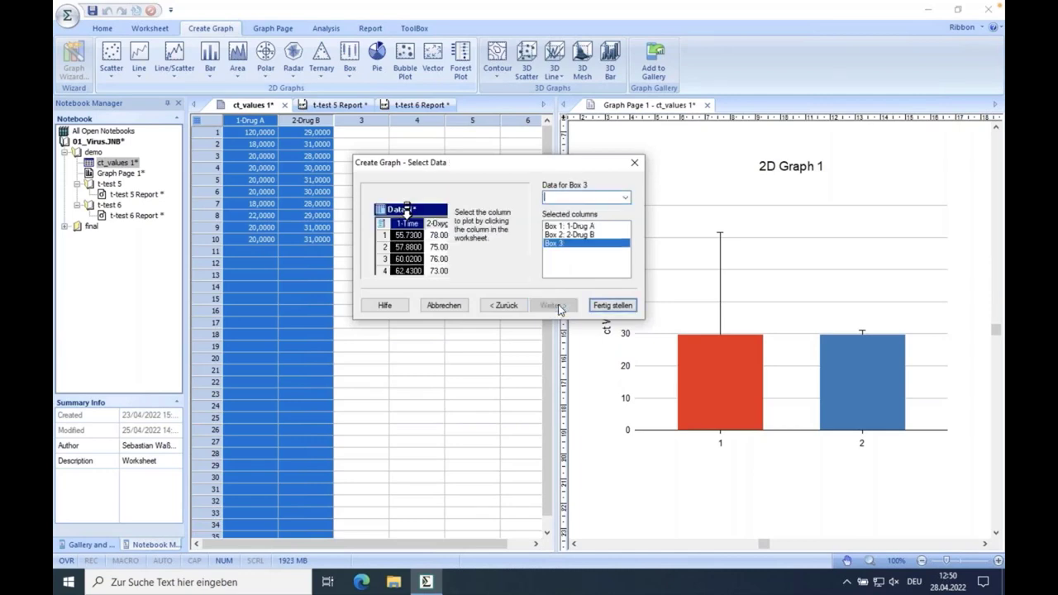
click(611, 305)
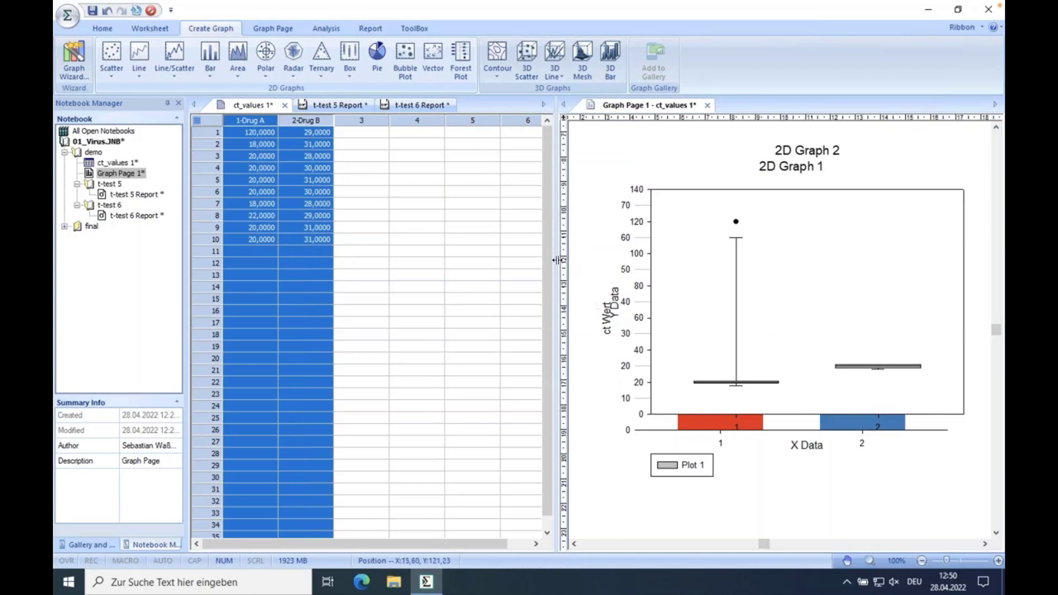
Arrange the bar chart and box plot side by side with the 2 up, 3.5" x 3.5" landscape layout.
drag(559, 259, 363, 257)
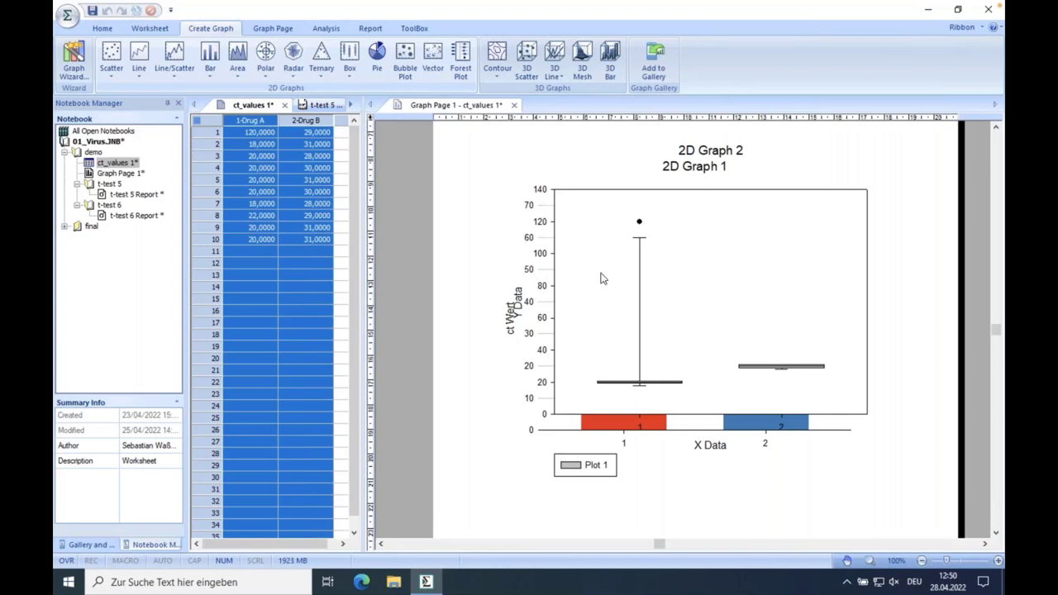
mouse_move(694, 356)
click(555, 160)
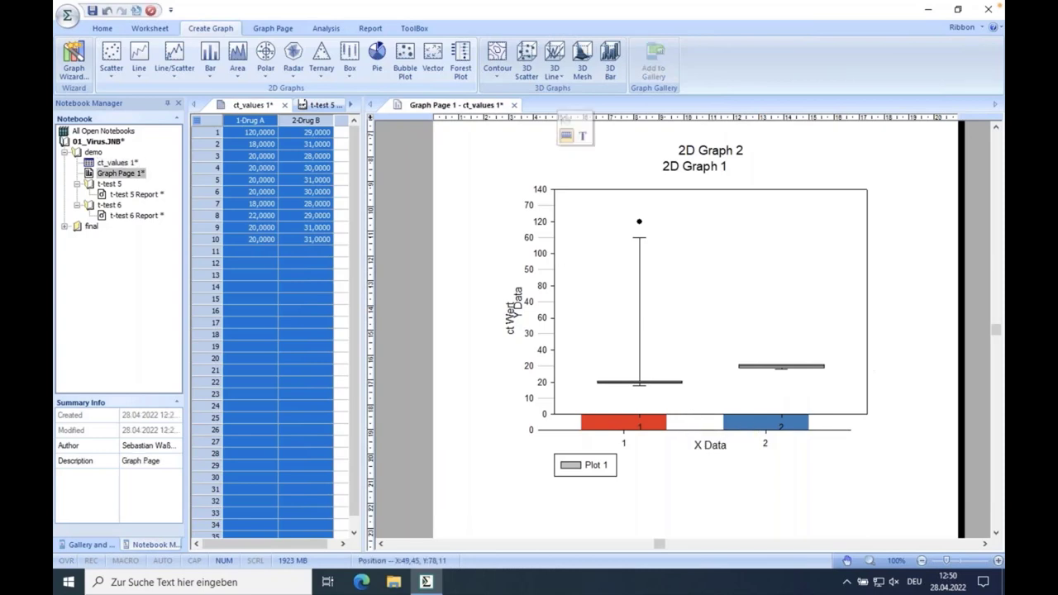
right_click(587, 157)
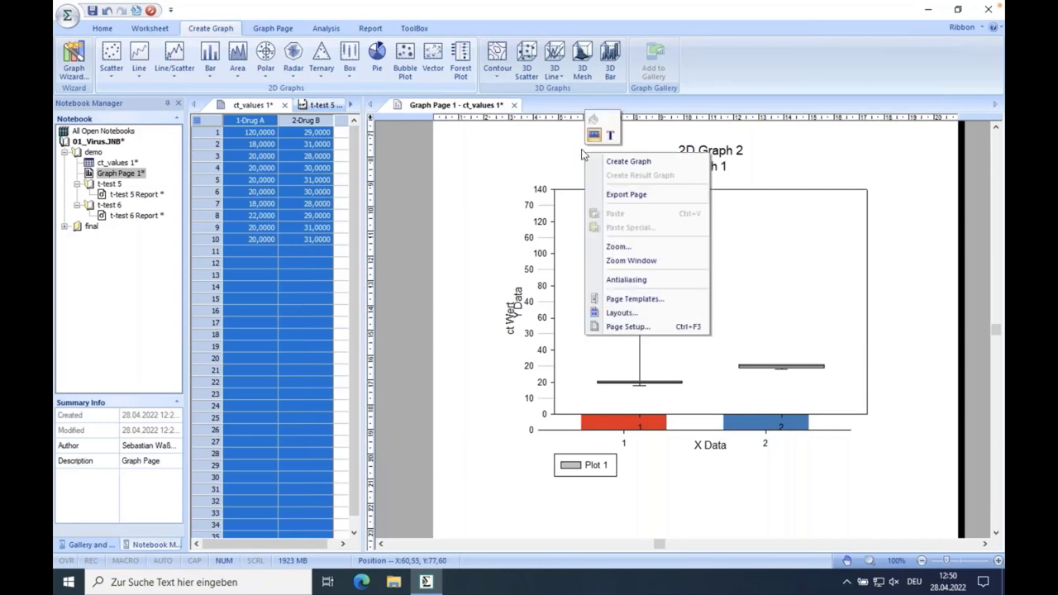
click(474, 150)
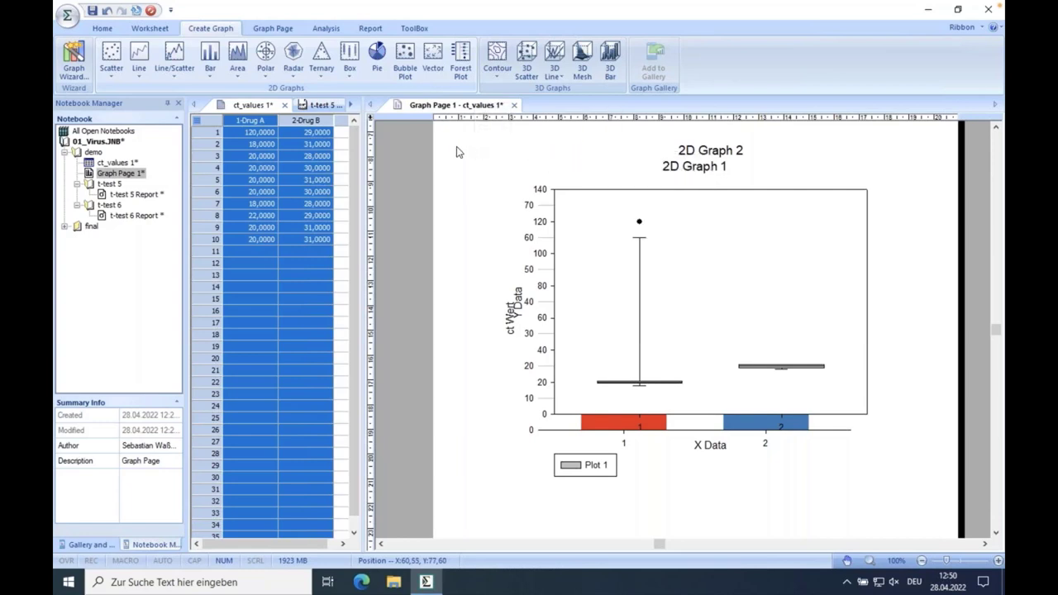
right_click(457, 148)
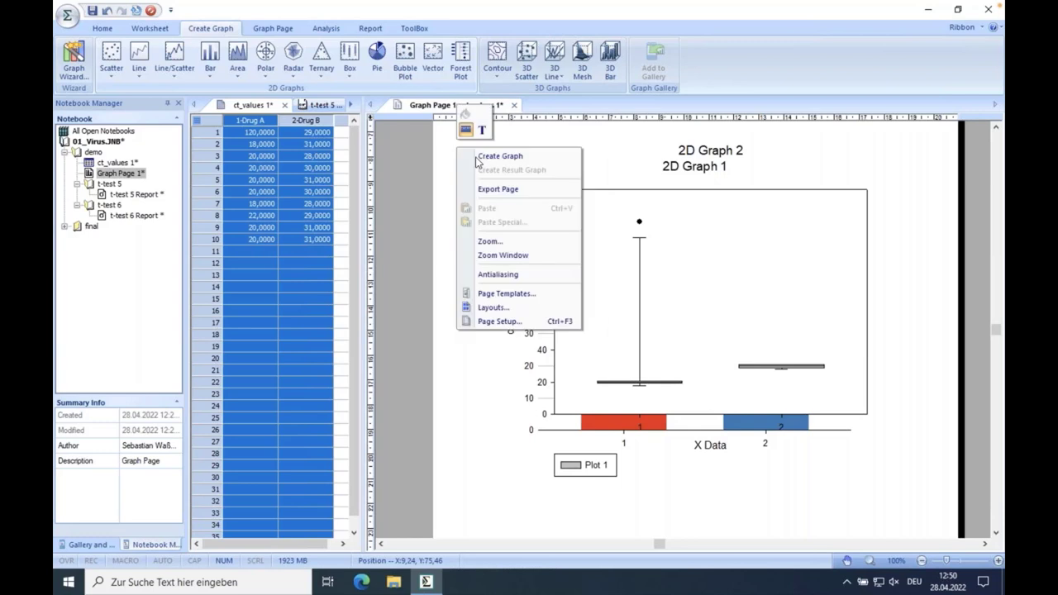
click(493, 309)
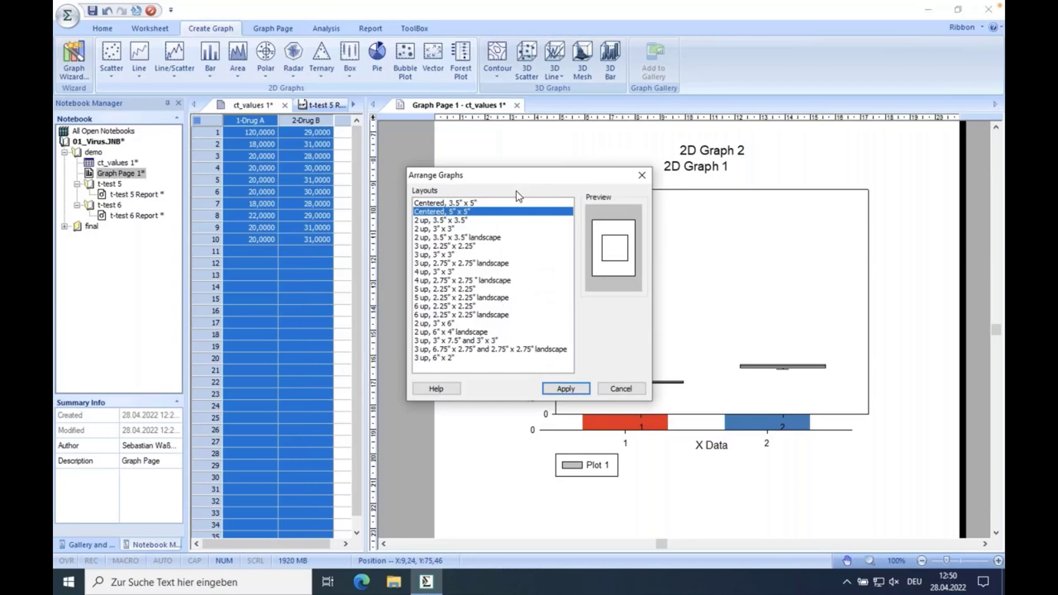
click(437, 238)
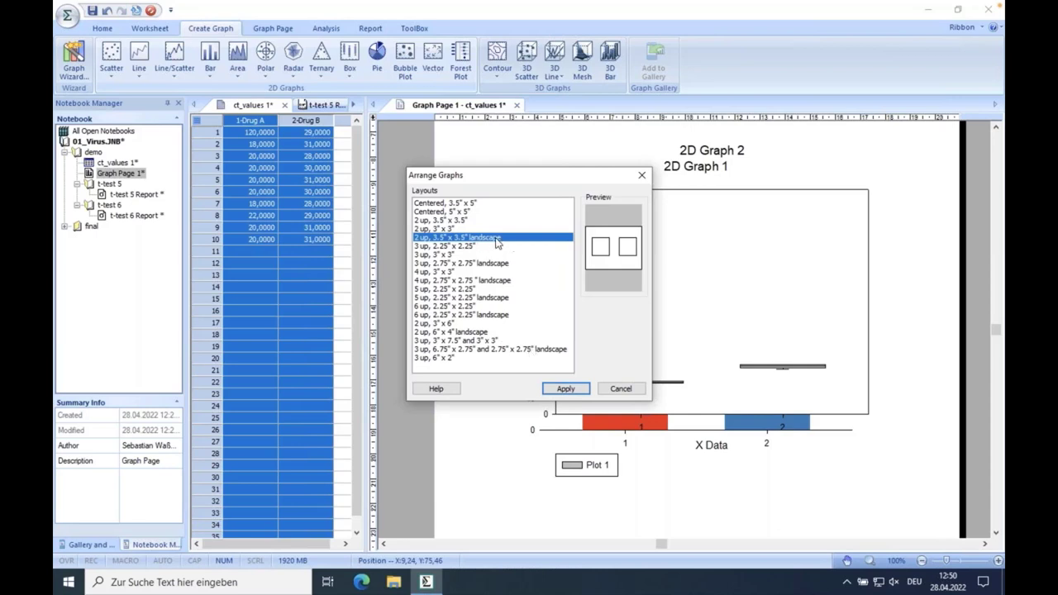
click(565, 389)
click(620, 389)
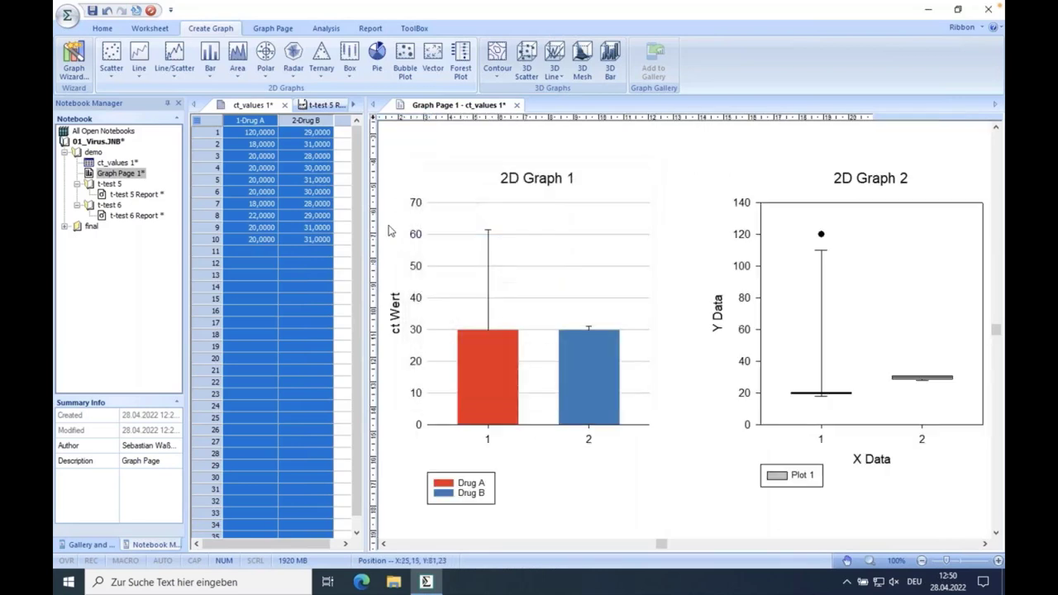
Enlarge the view of 2D Graph 2 to 190% and examine the boxes, whiskers and outlier of both drugs.
drag(348, 215, 334, 215)
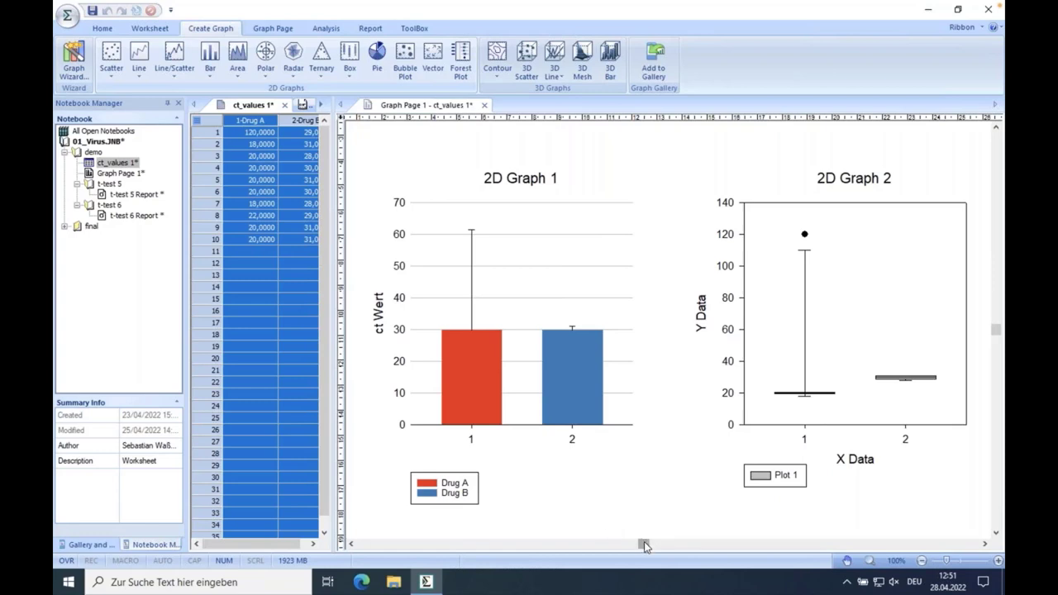
drag(644, 541, 696, 542)
drag(732, 543, 797, 542)
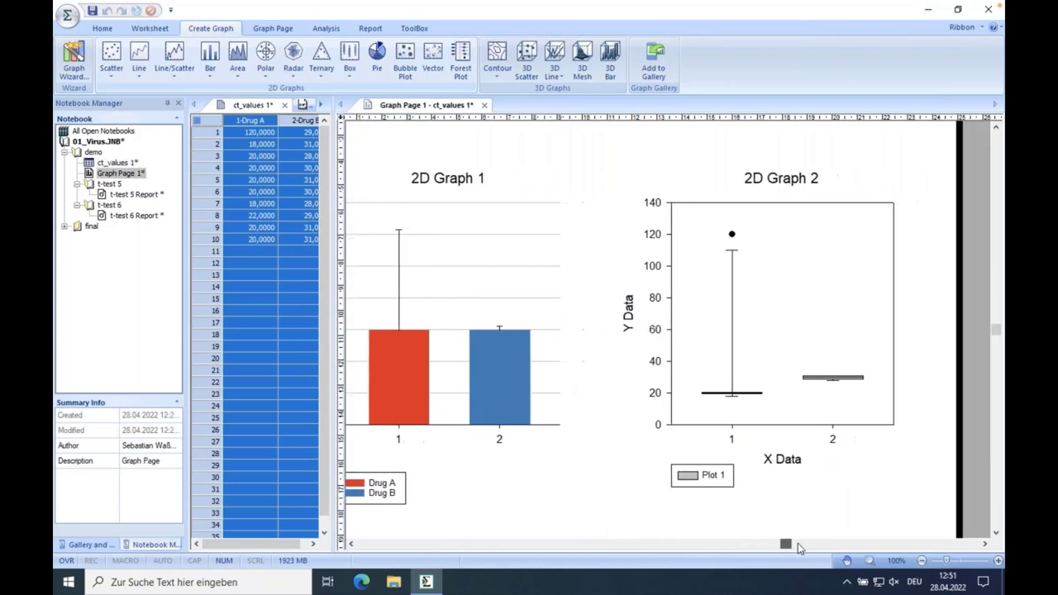
click(750, 355)
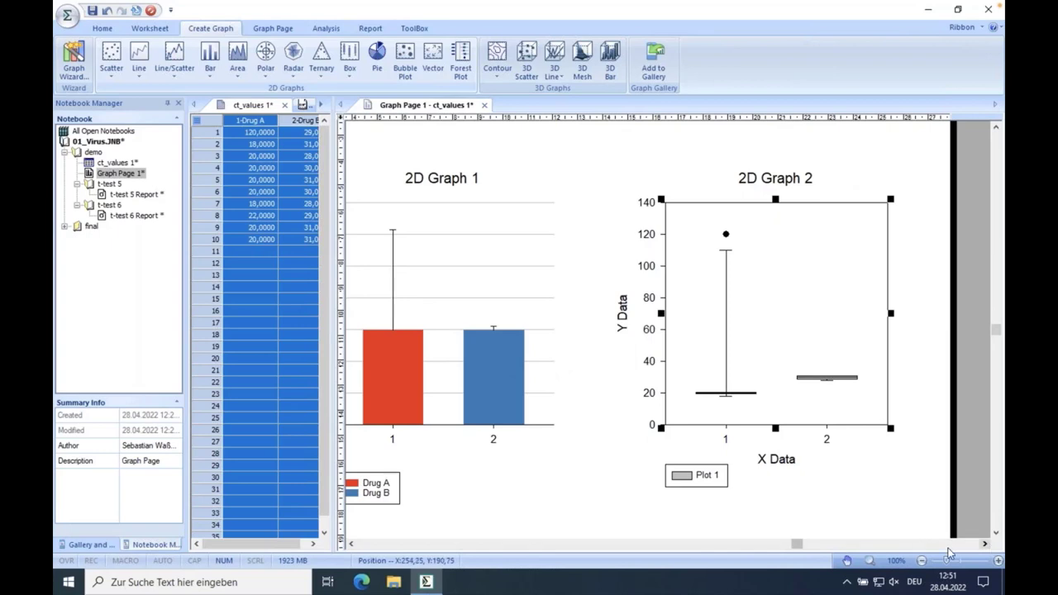
click(997, 561)
click(998, 561)
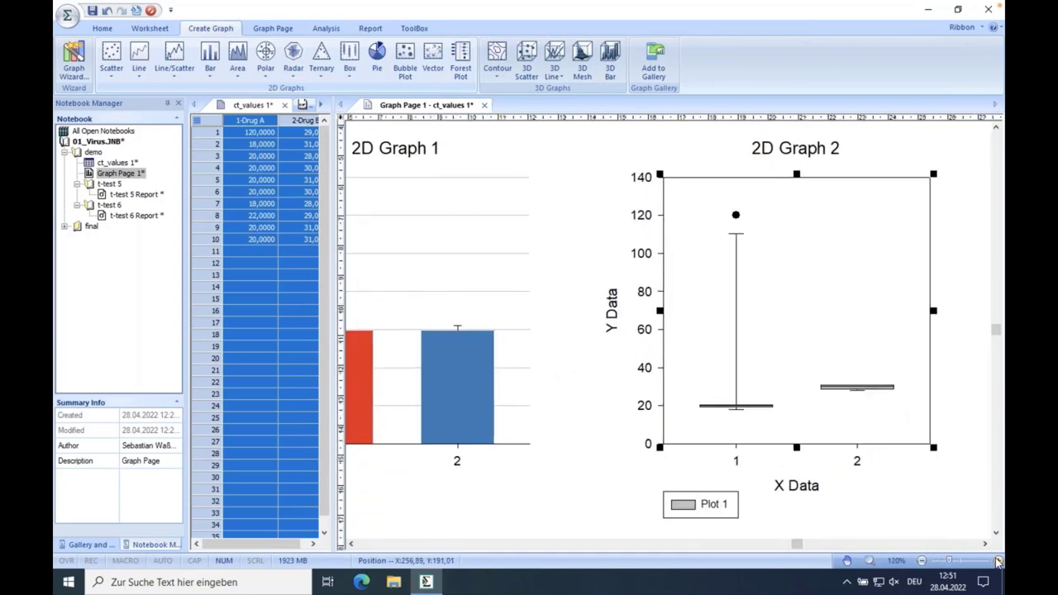
click(998, 561)
drag(803, 545, 928, 545)
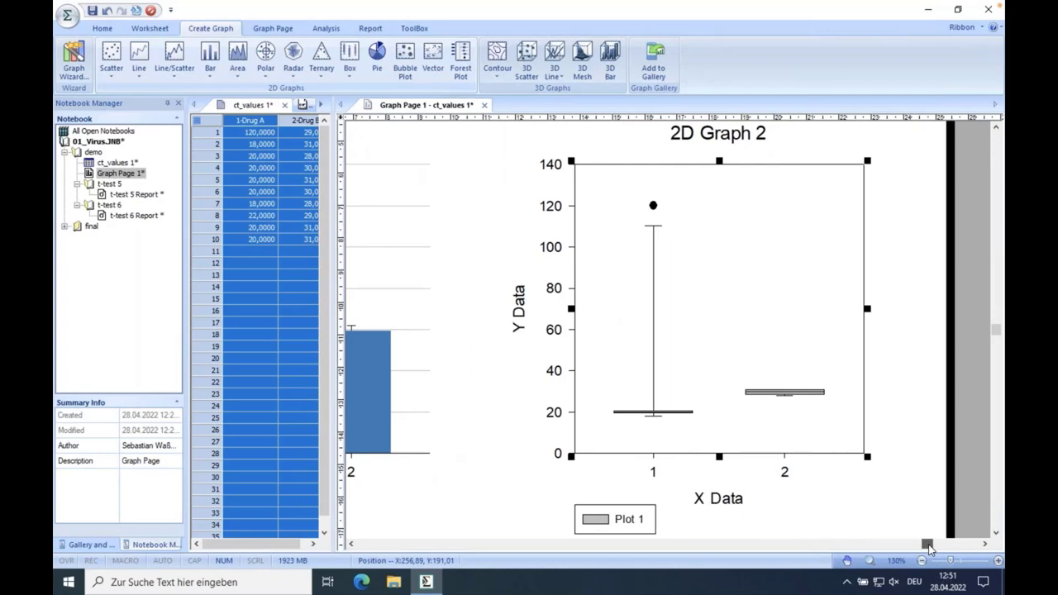
click(998, 561)
click(998, 561)
click(997, 561)
click(998, 561)
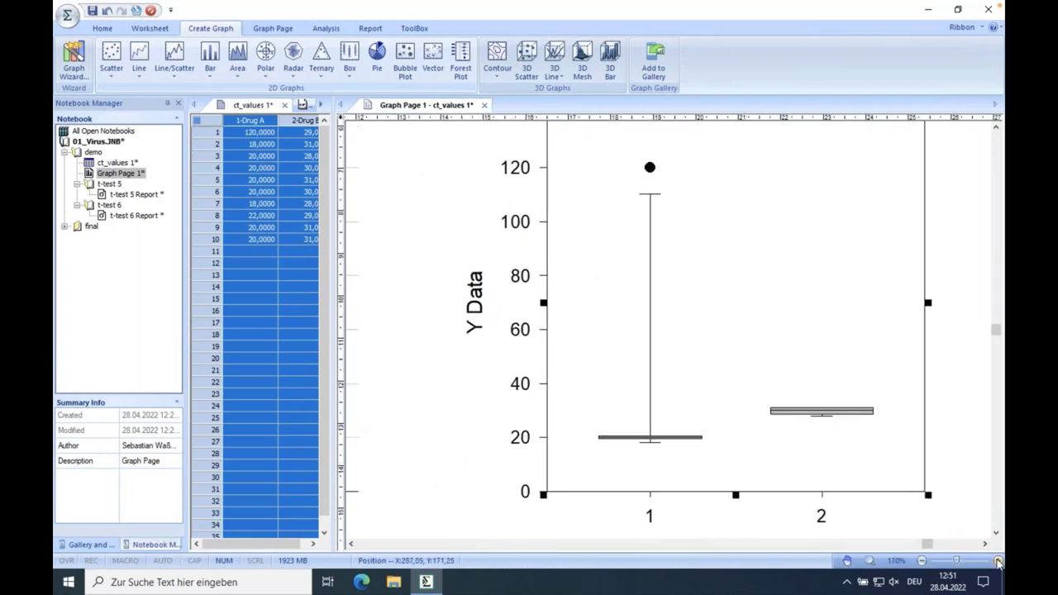
click(997, 561)
click(998, 561)
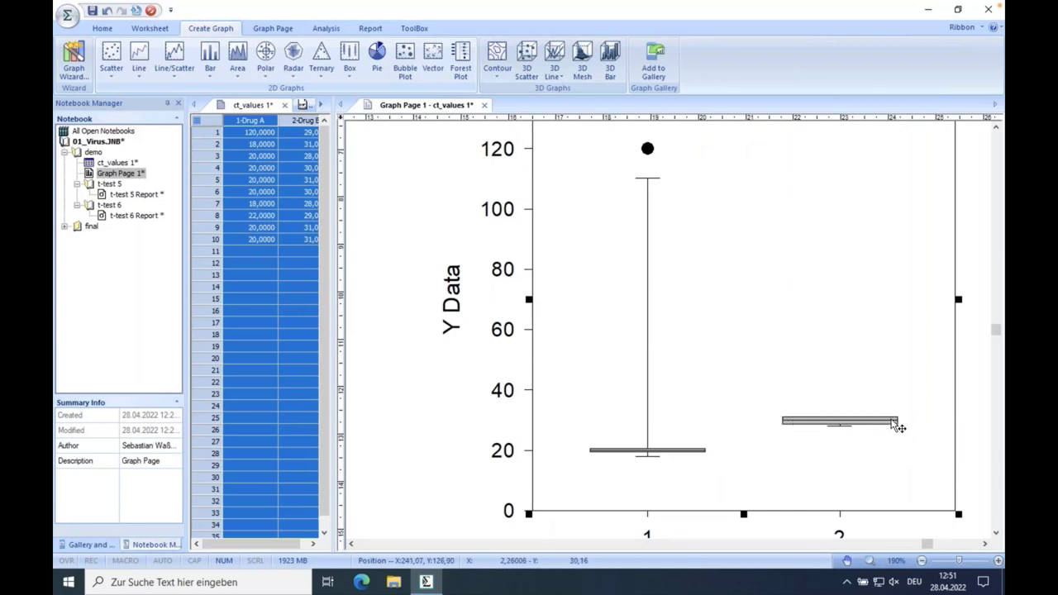
mouse_move(790, 424)
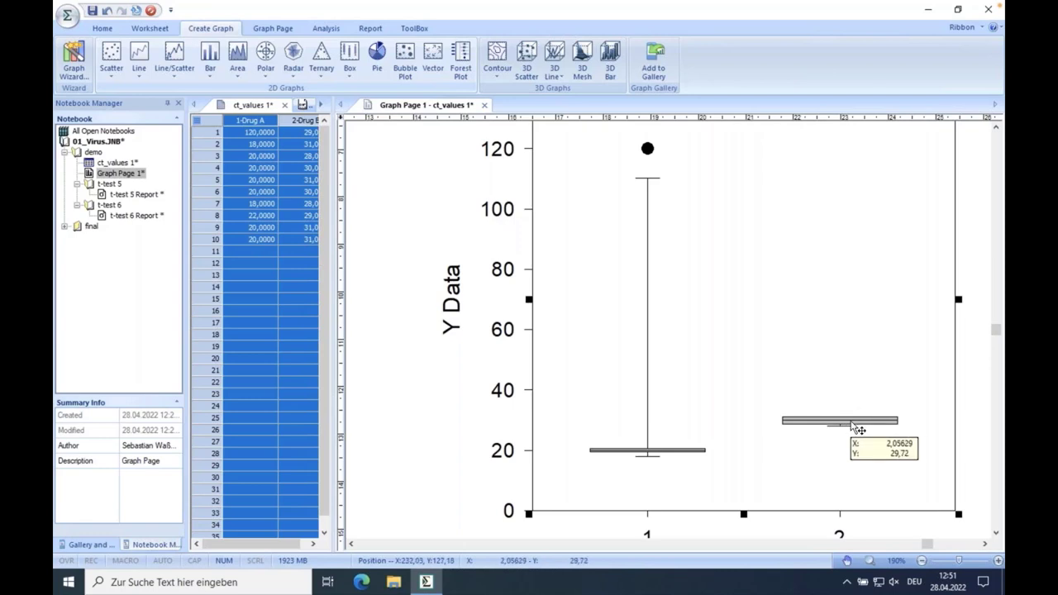
Bring up the t-test 6 Report in a widened pane beside the box plot and compare its medians and quartiles with the boxes.
drag(333, 158, 474, 154)
click(398, 106)
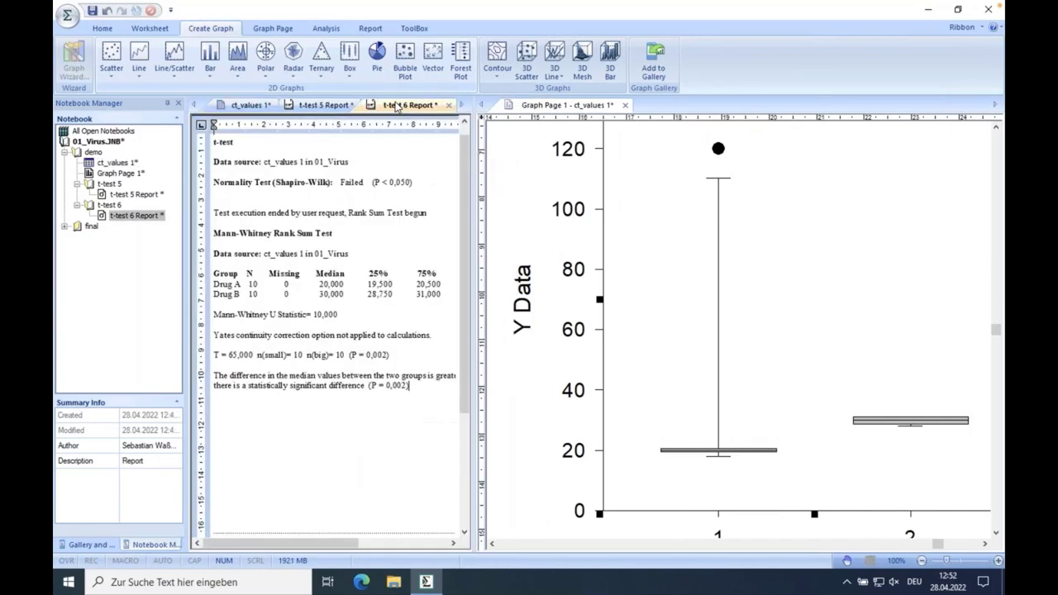
drag(187, 181, 135, 181)
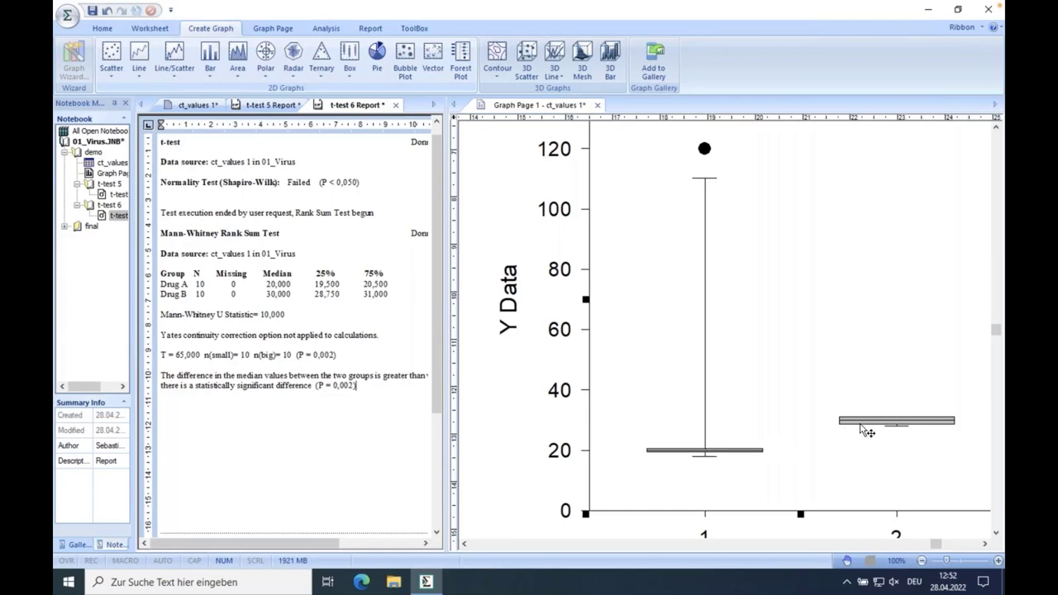
mouse_move(760, 447)
Show the mean line in the box plot of 2D Graph 2 and colour it pink.
click(597, 229)
right_click(486, 214)
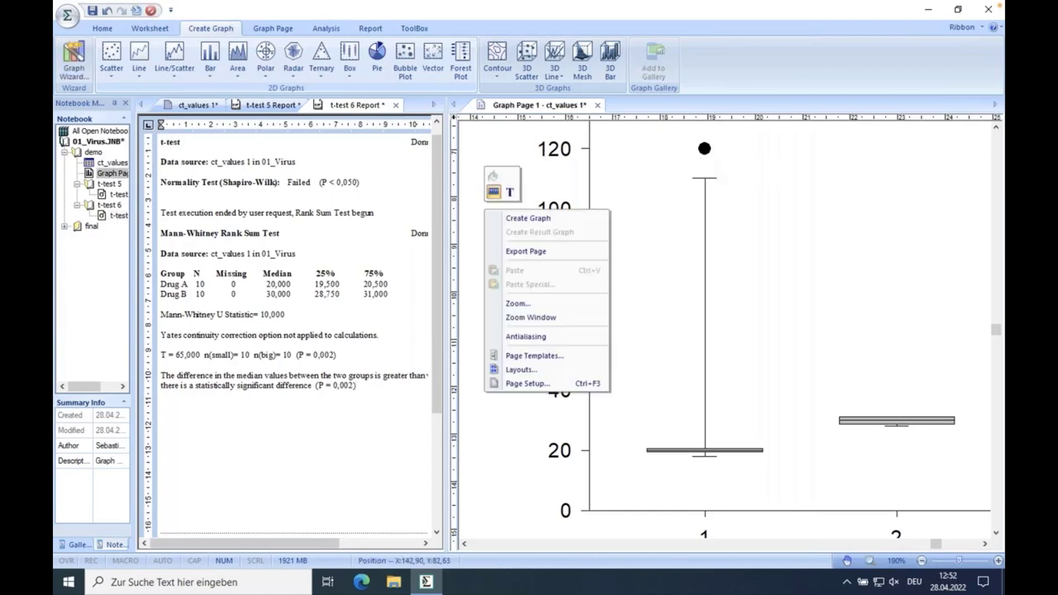
click(671, 246)
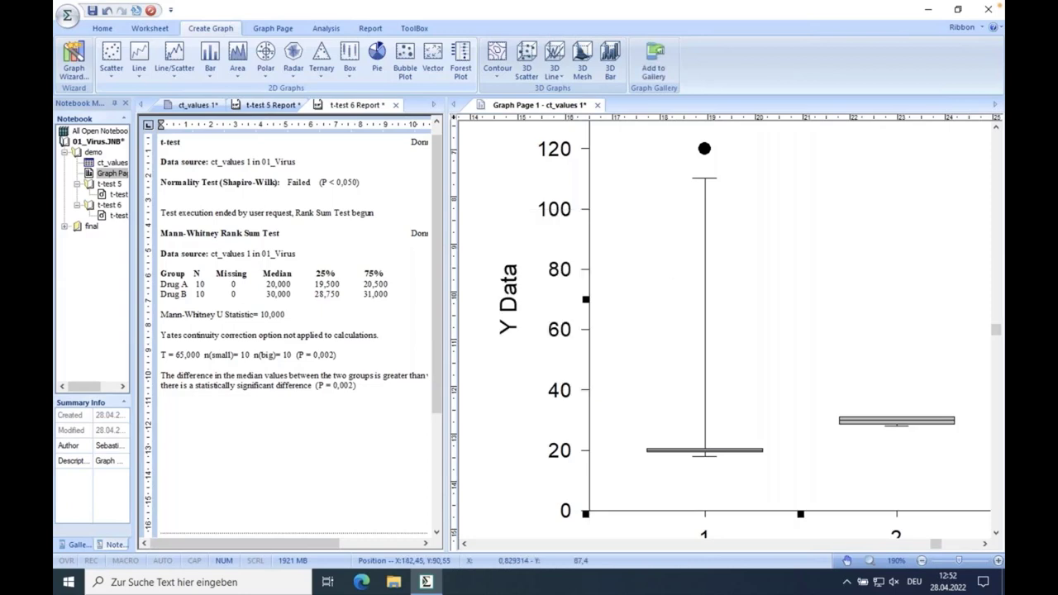
right_click(671, 246)
click(701, 266)
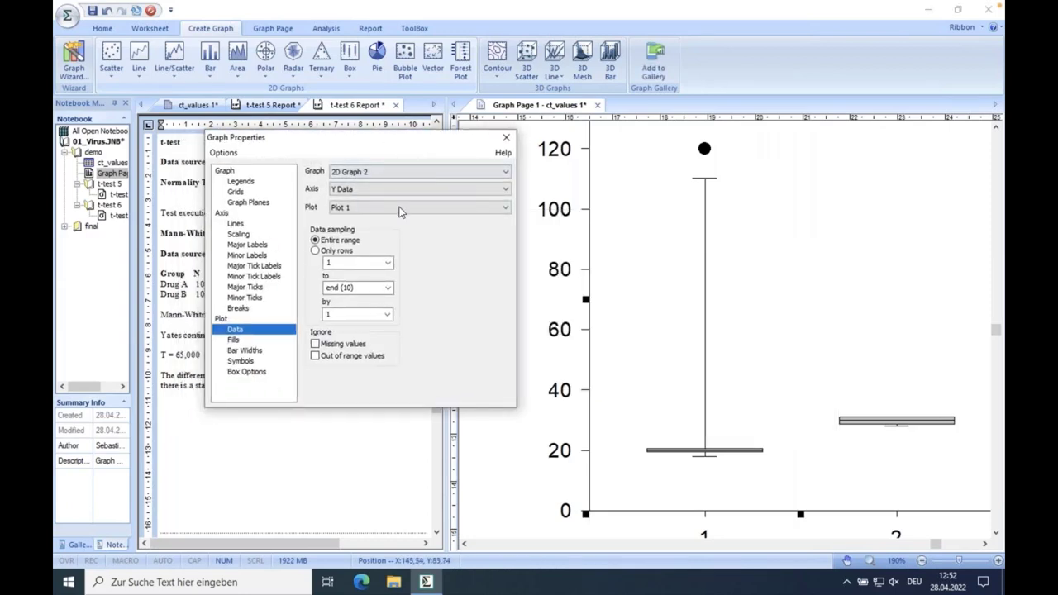
click(248, 372)
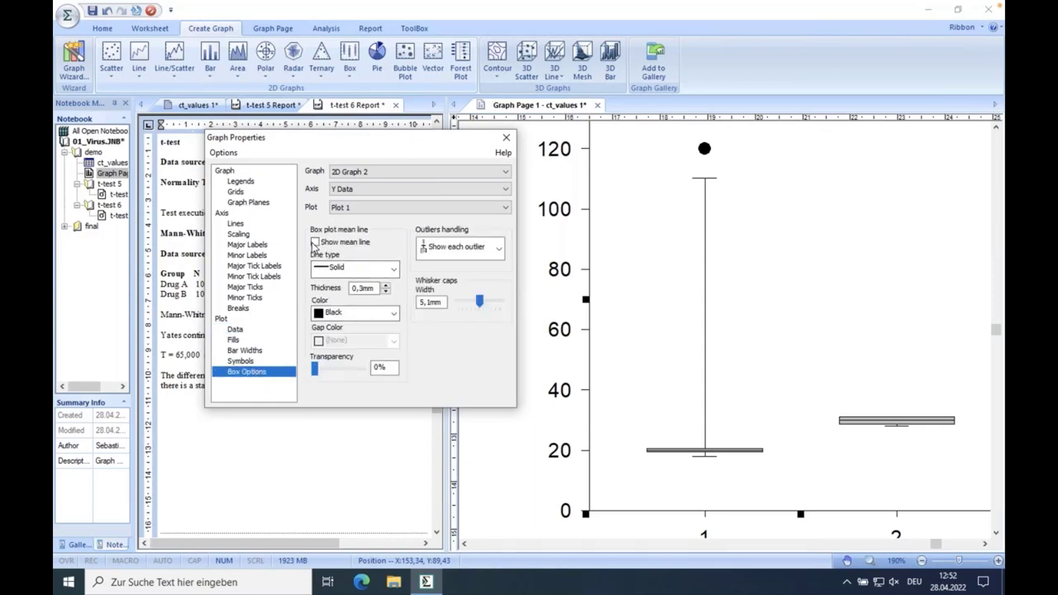
click(315, 243)
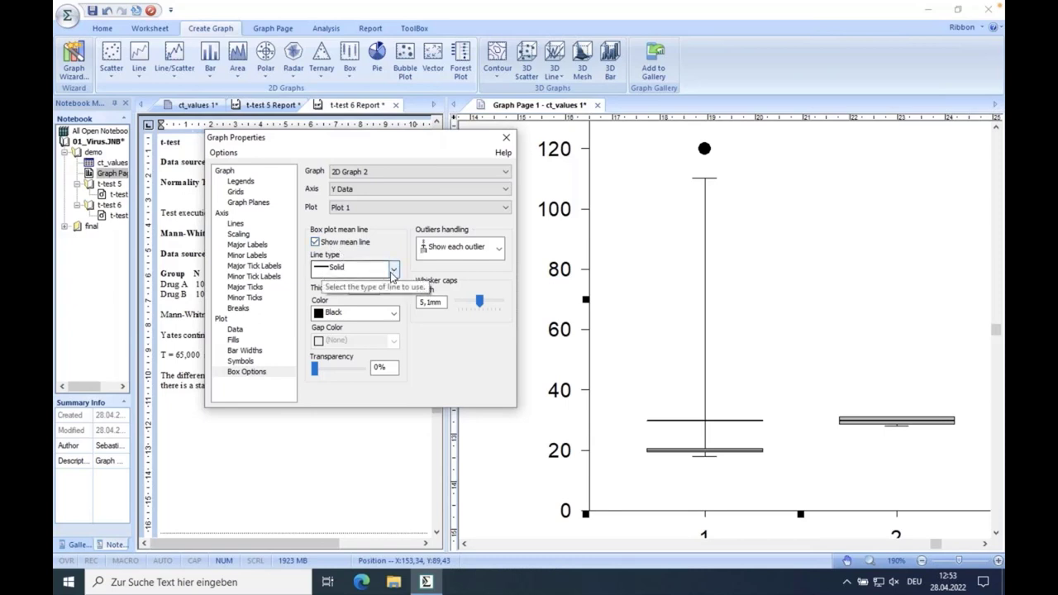
click(393, 313)
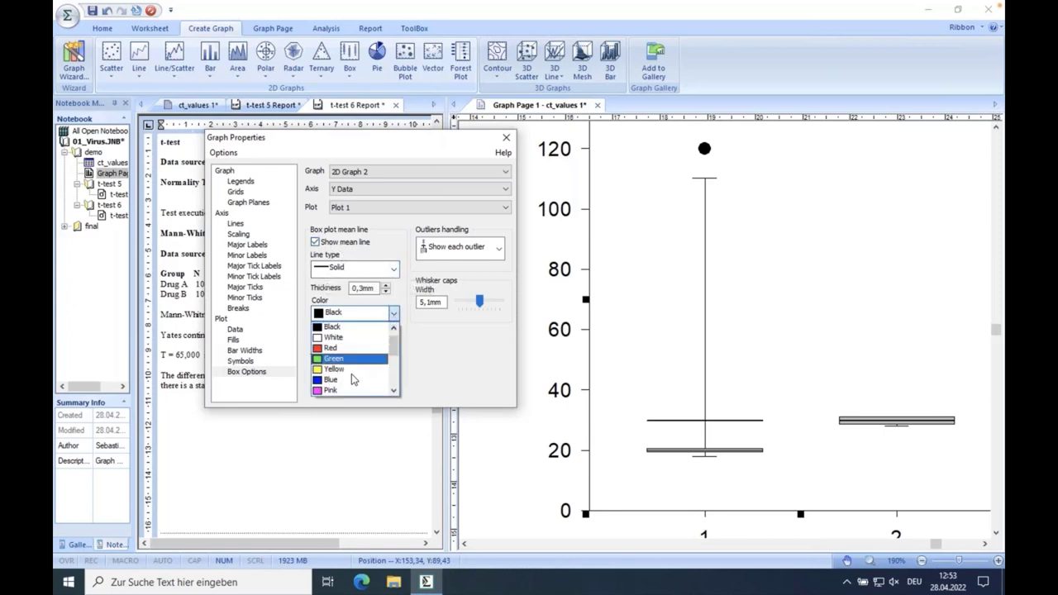
click(332, 391)
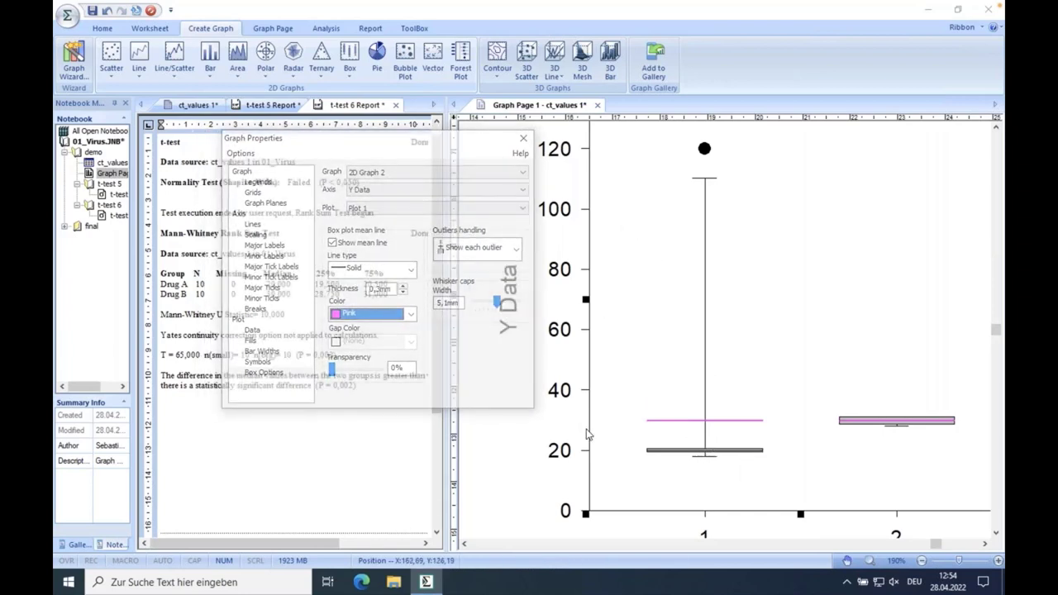
Add a break to the Y Data axis of 2D Graph 2 that omits the range 40 to 100, and close the graph properties.
click(277, 310)
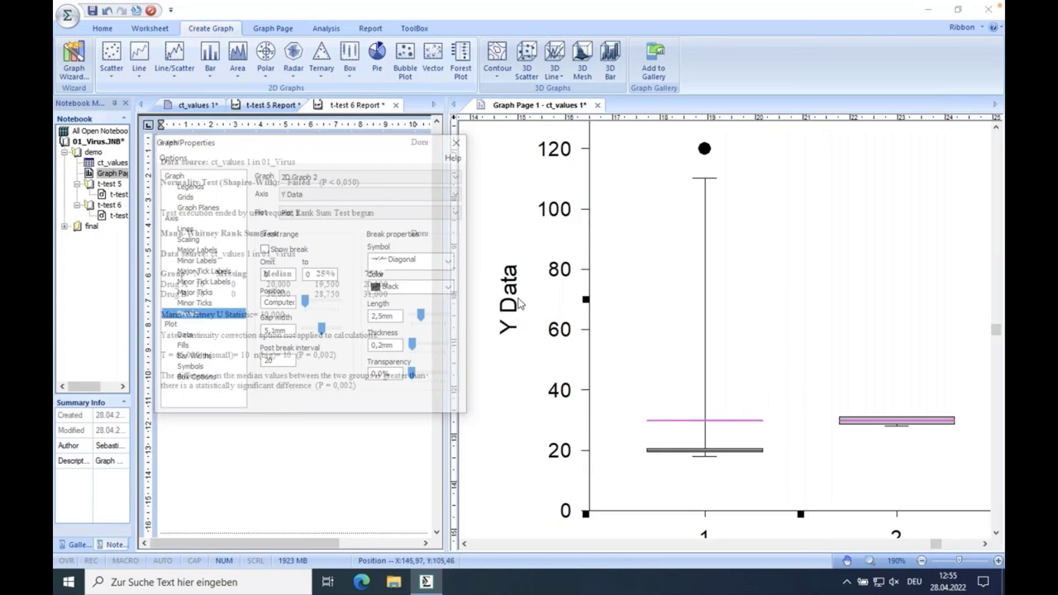
drag(292, 145, 301, 150)
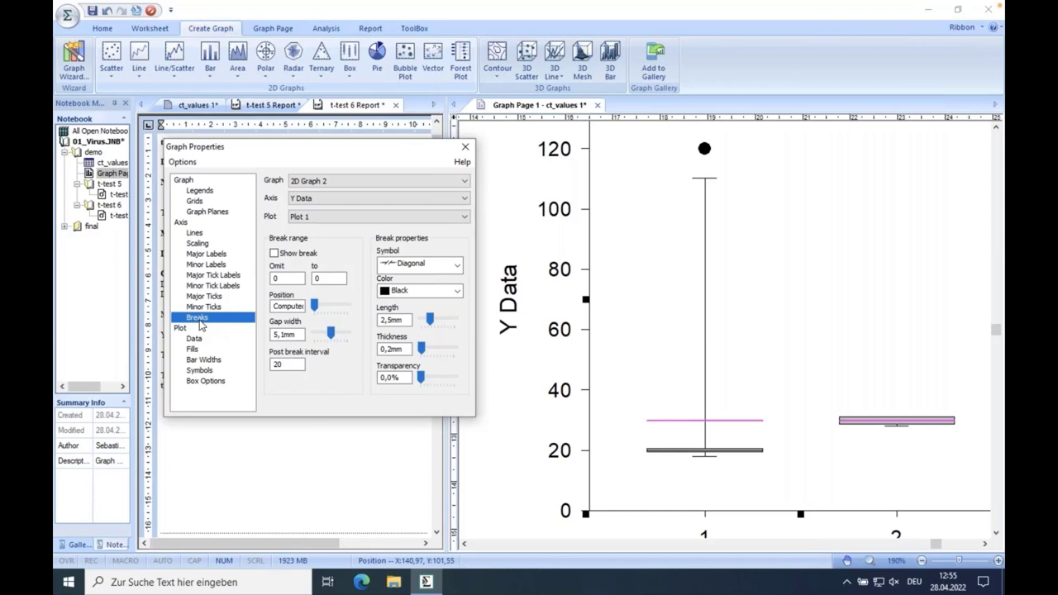
click(273, 253)
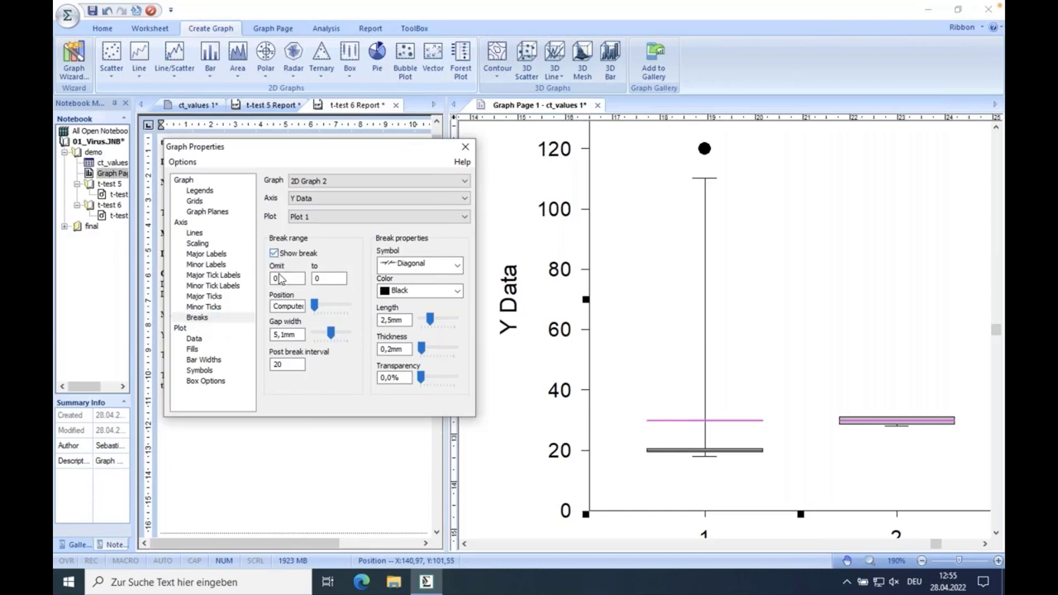
double_click(281, 279)
text(40)
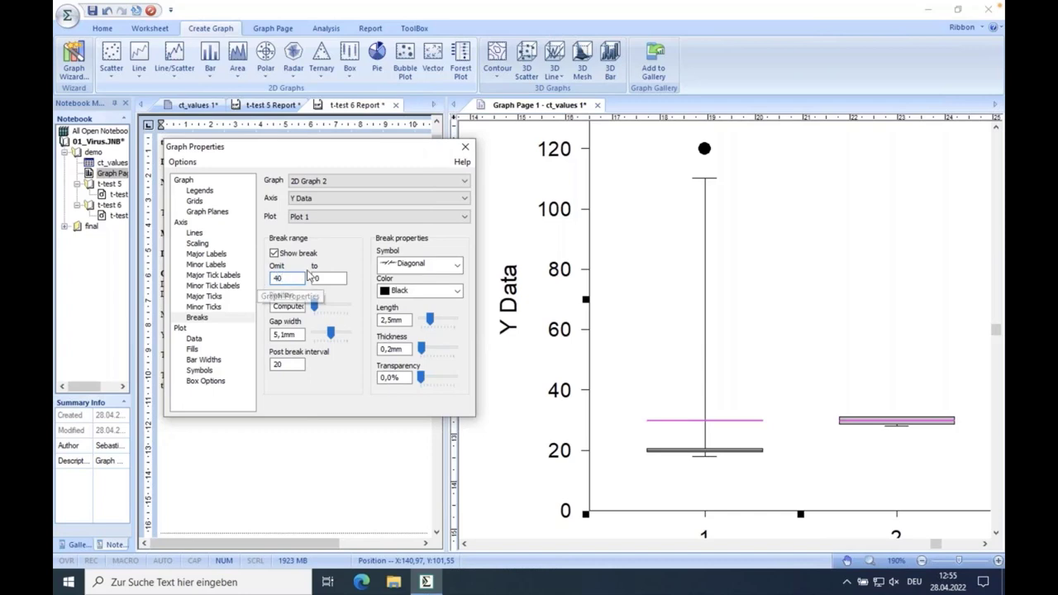
key(Tab)
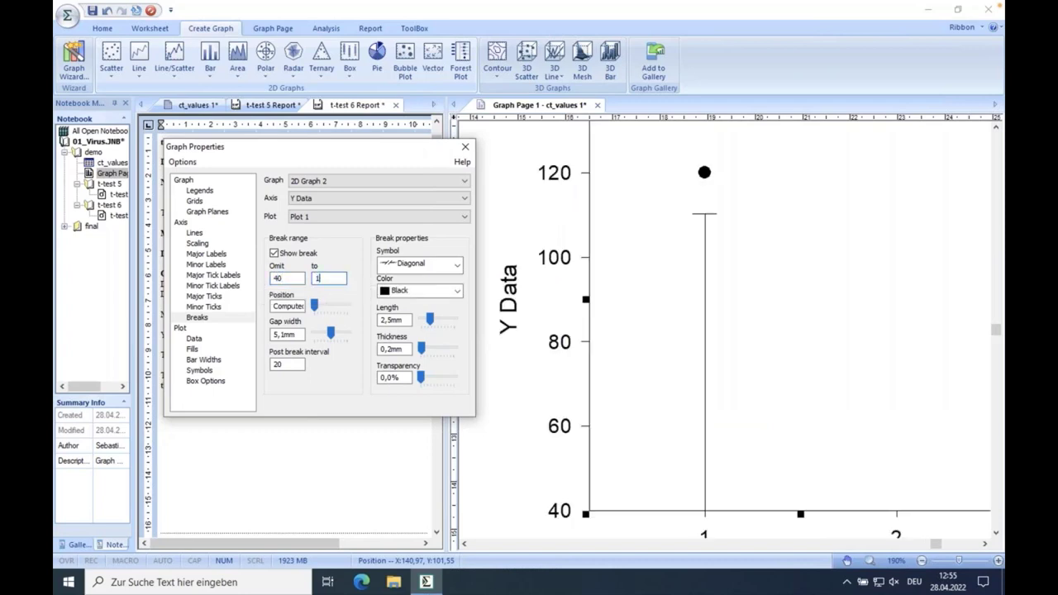
key(Tab)
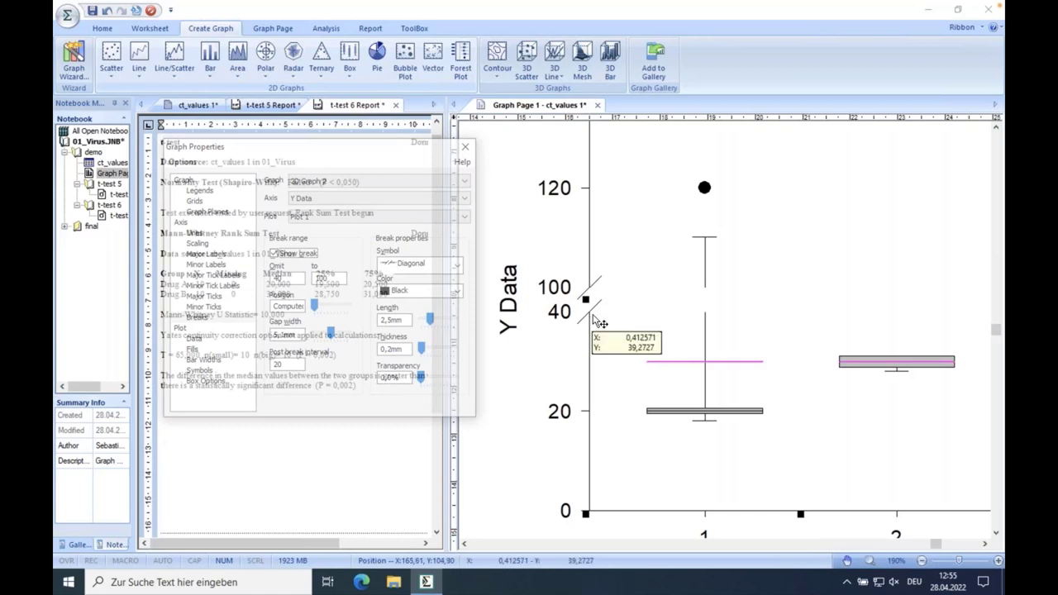
click(549, 359)
scroll(725, 405, right, 2)
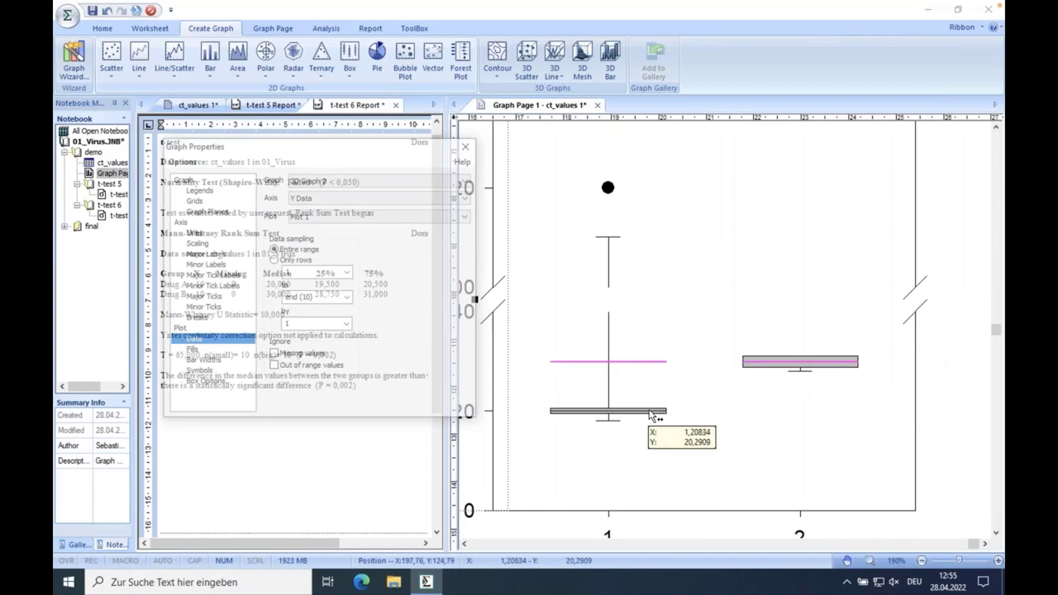
scroll(653, 416, left, 3)
scroll(741, 398, right, 2)
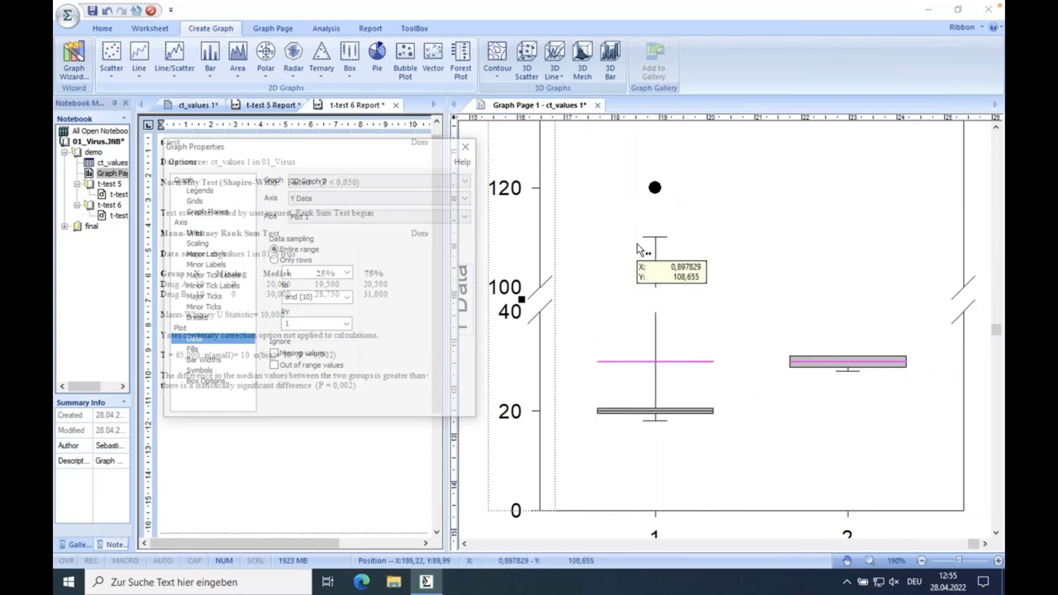
click(467, 149)
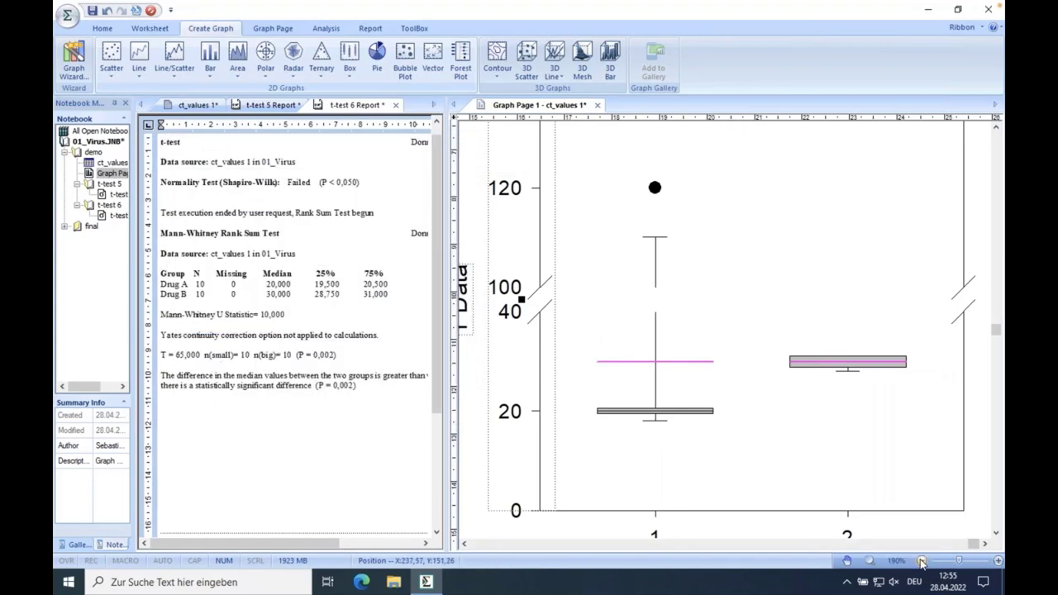
Reduce the graph page view to 80% and compare the bar chart with the box plot side by side.
click(922, 561)
click(922, 561)
click(922, 561)
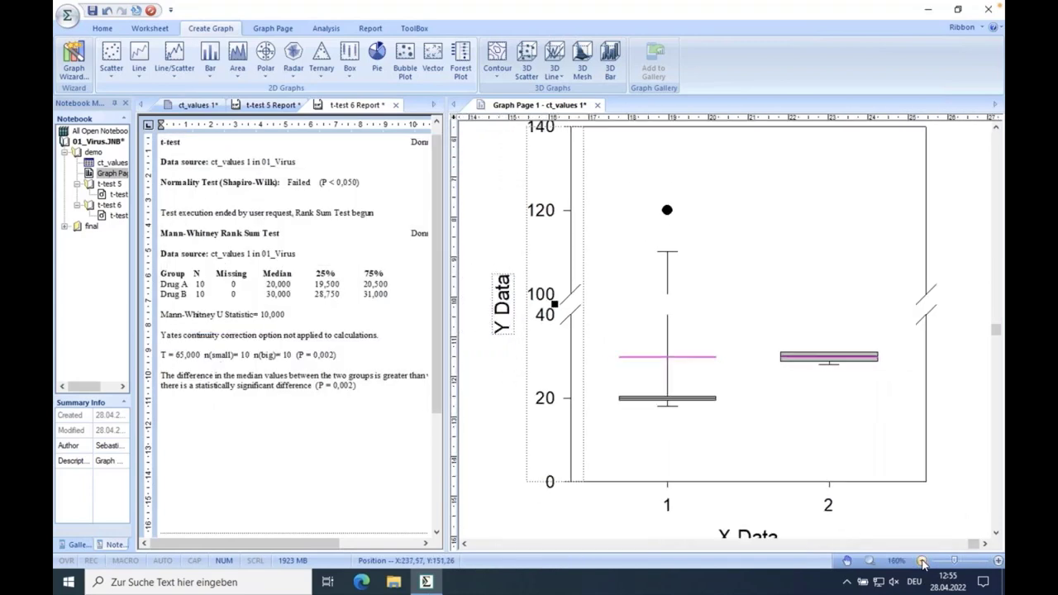
click(922, 561)
click(922, 561)
click(922, 562)
click(922, 561)
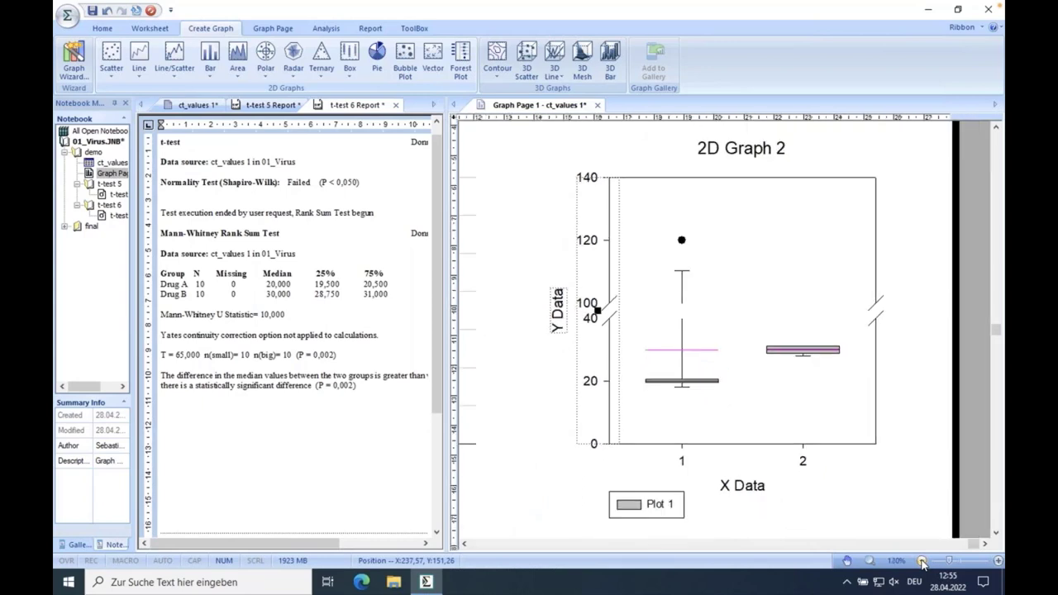
click(922, 561)
scroll(653, 376, left, 4)
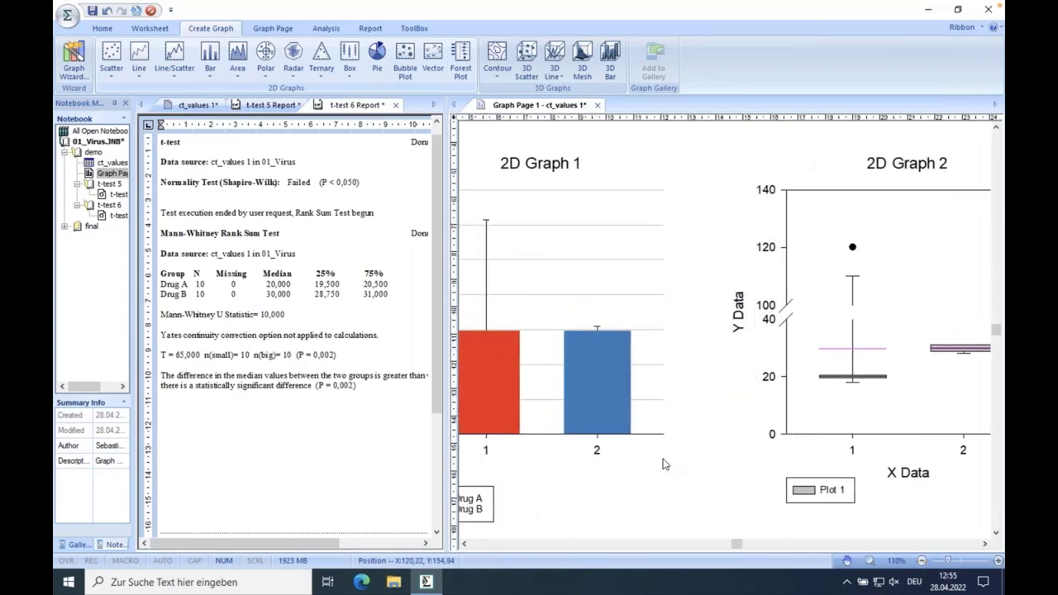
scroll(634, 480, left, 1)
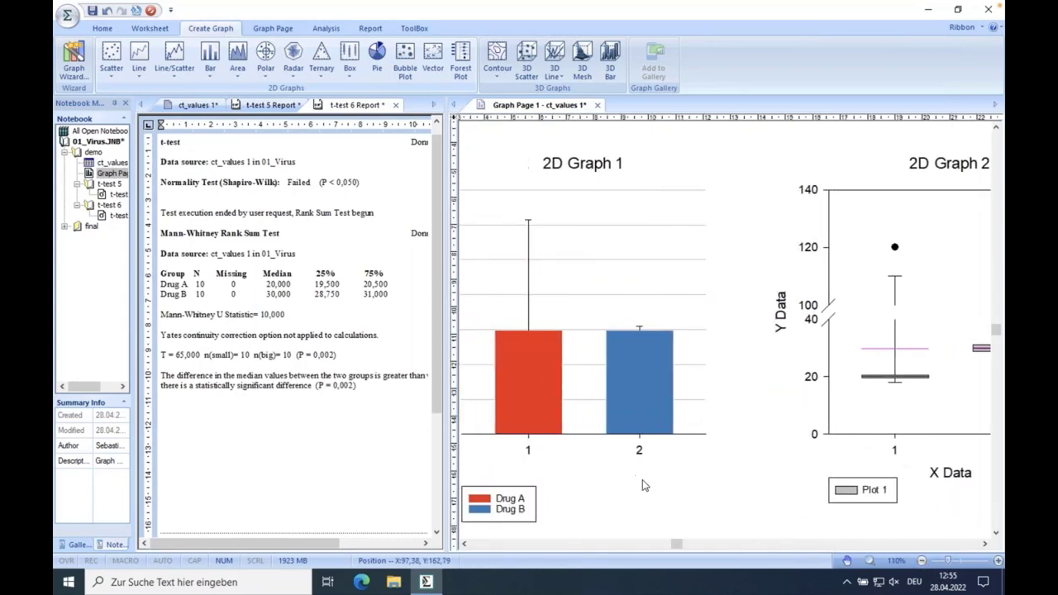
click(921, 562)
click(922, 562)
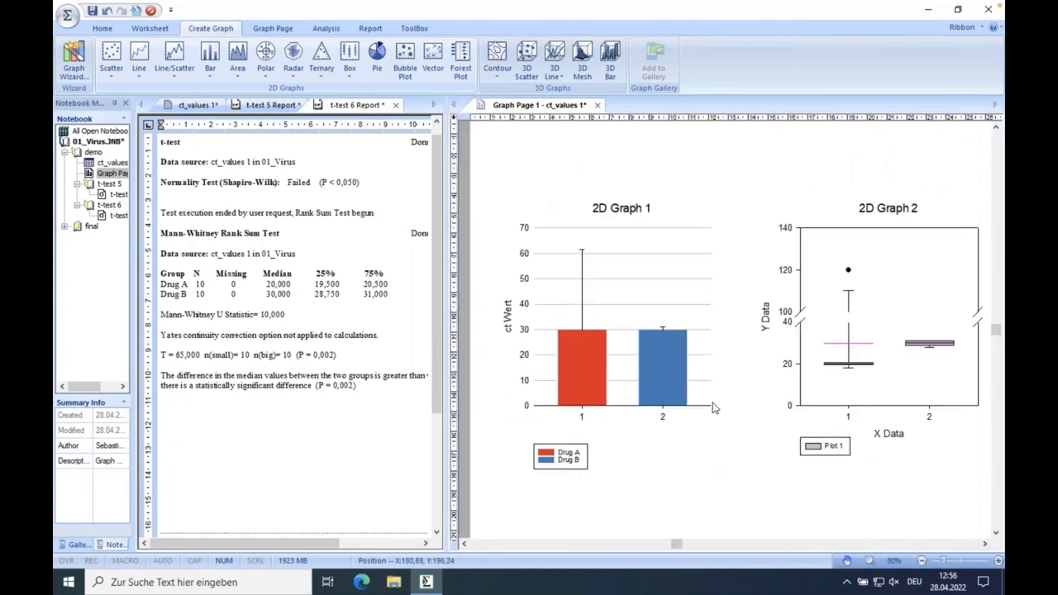